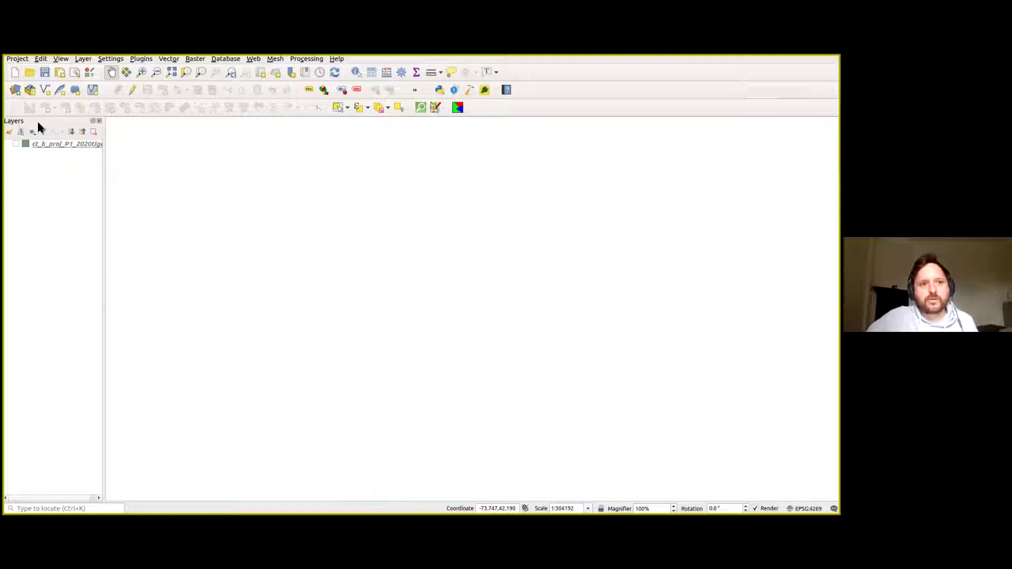
{"action": "left_click", "coordinate": [61, 59]}
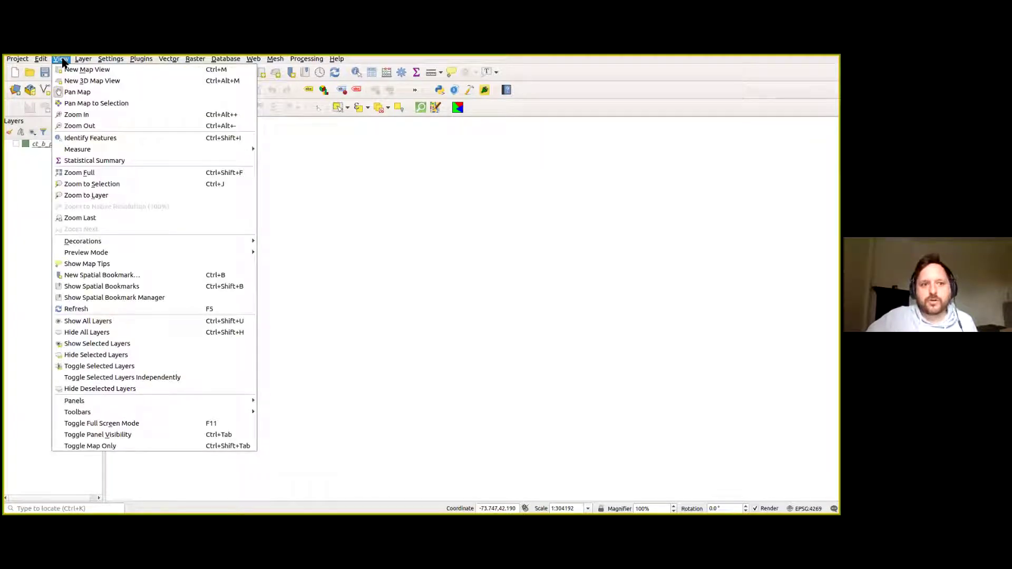
{"action": "mouse_move", "coordinate": [138, 403]}
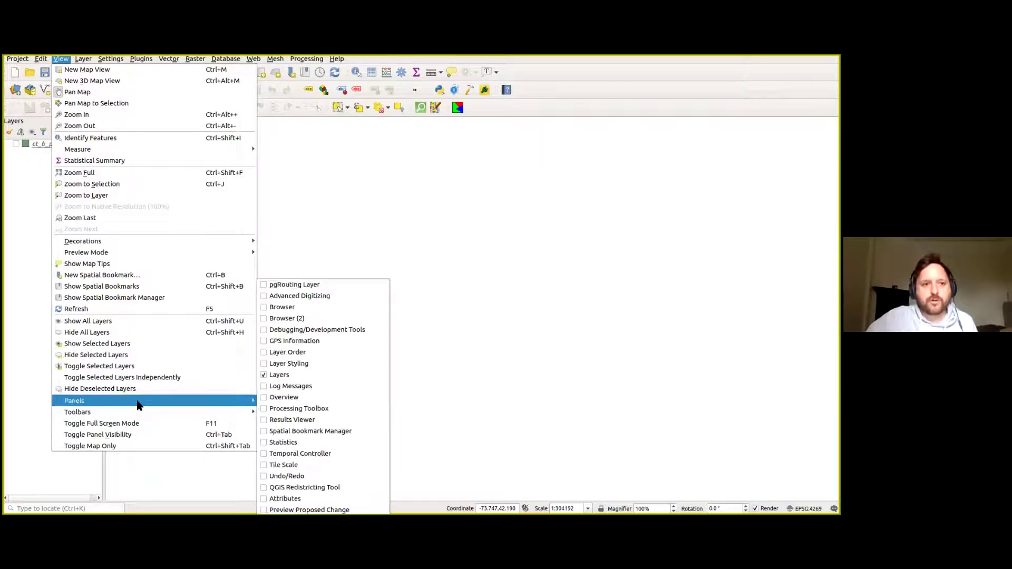
{"action": "left_click", "coordinate": [568, 81]}
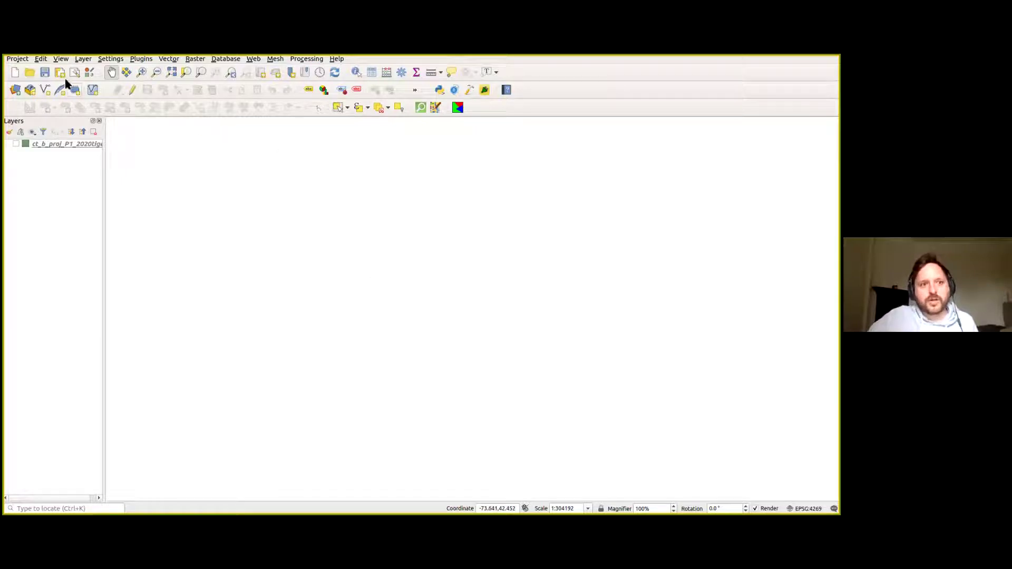
Open the plugin manager and find the Statto Redistricter QGISv3 plugin to view its details
{"action": "left_click", "coordinate": [146, 62]}
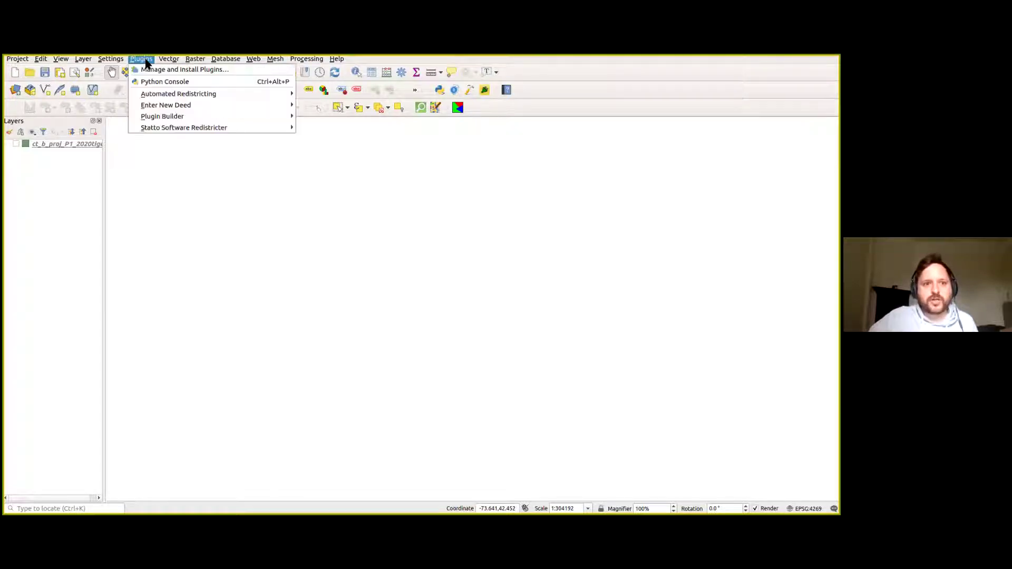
{"action": "left_click", "coordinate": [190, 70]}
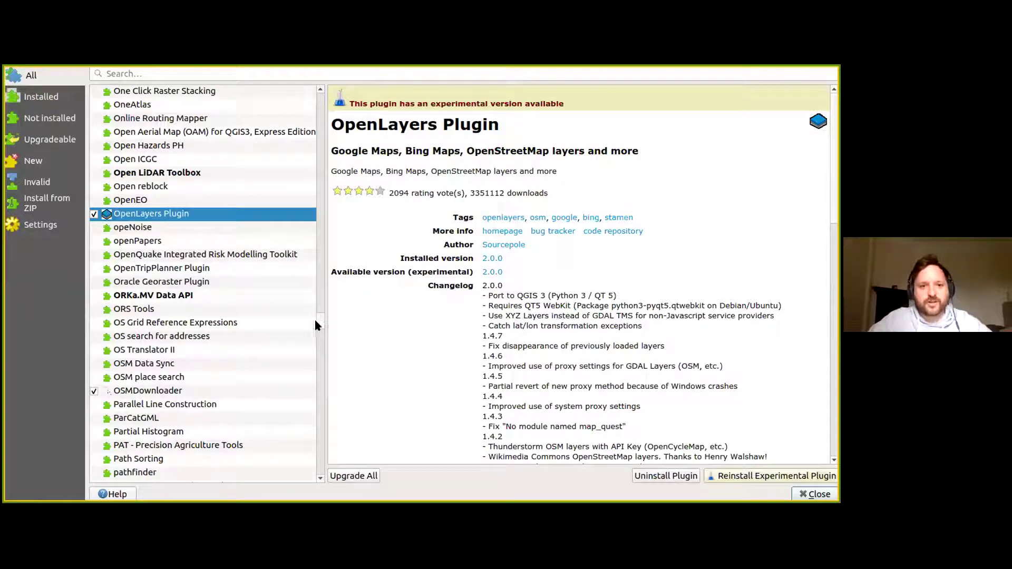
{"action": "scroll", "coordinate": [315, 318], "scroll_direction": "down", "scroll_amount": 9}
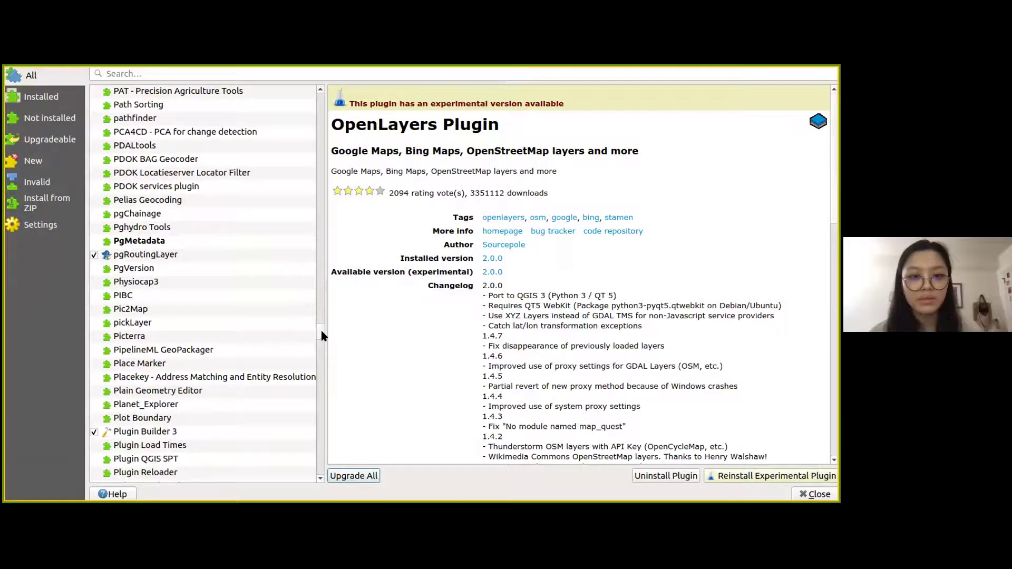
{"action": "scroll", "coordinate": [319, 337], "scroll_direction": "down", "scroll_amount": 1}
{"action": "left_click_drag", "start_coordinate": [318, 337], "coordinate": [323, 404]}
{"action": "scroll", "coordinate": [204, 287], "scroll_direction": "down", "scroll_amount": 10}
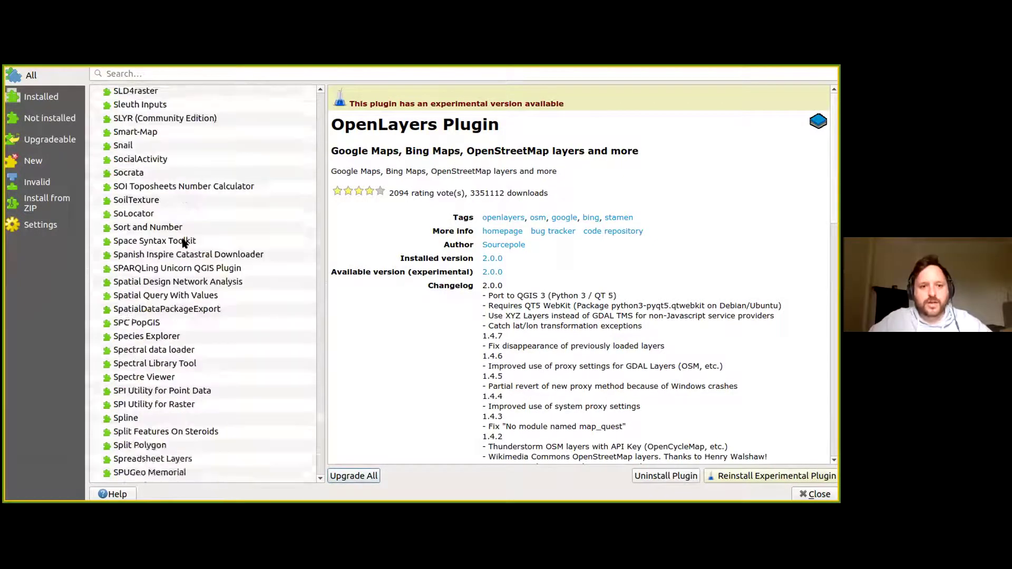
{"action": "scroll", "coordinate": [189, 240], "scroll_direction": "up", "scroll_amount": 10}
{"action": "scroll", "coordinate": [179, 235], "scroll_direction": "down", "scroll_amount": 14}
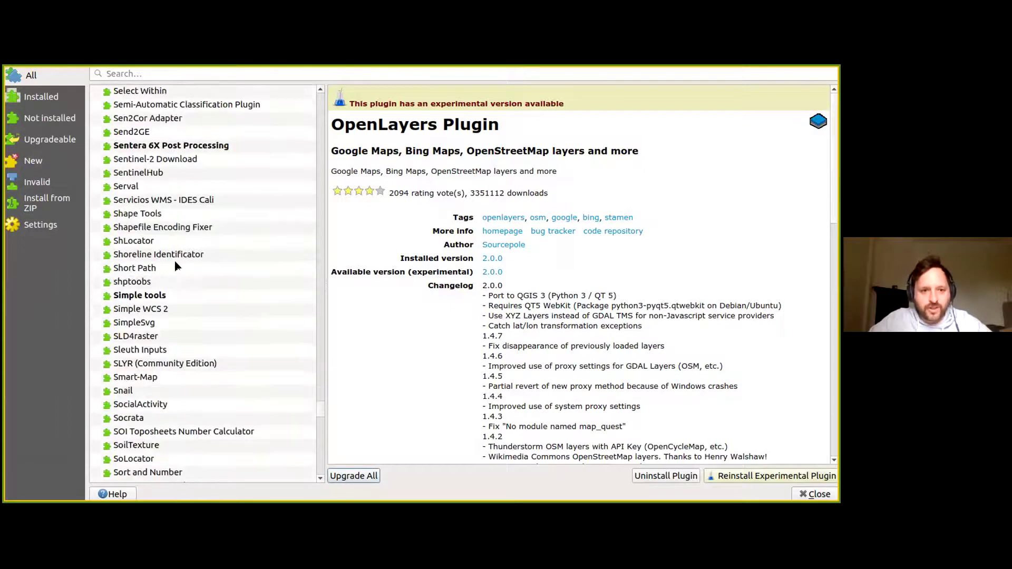
{"action": "scroll", "coordinate": [217, 266], "scroll_direction": "down", "scroll_amount": 3}
{"action": "scroll", "coordinate": [215, 274], "scroll_direction": "down", "scroll_amount": 1}
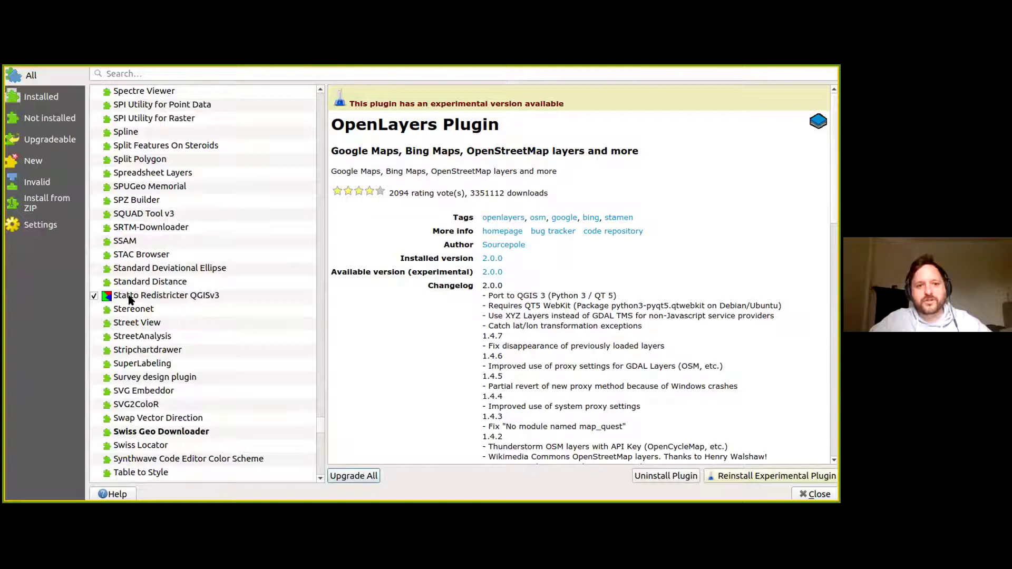
{"action": "left_click", "coordinate": [201, 297]}
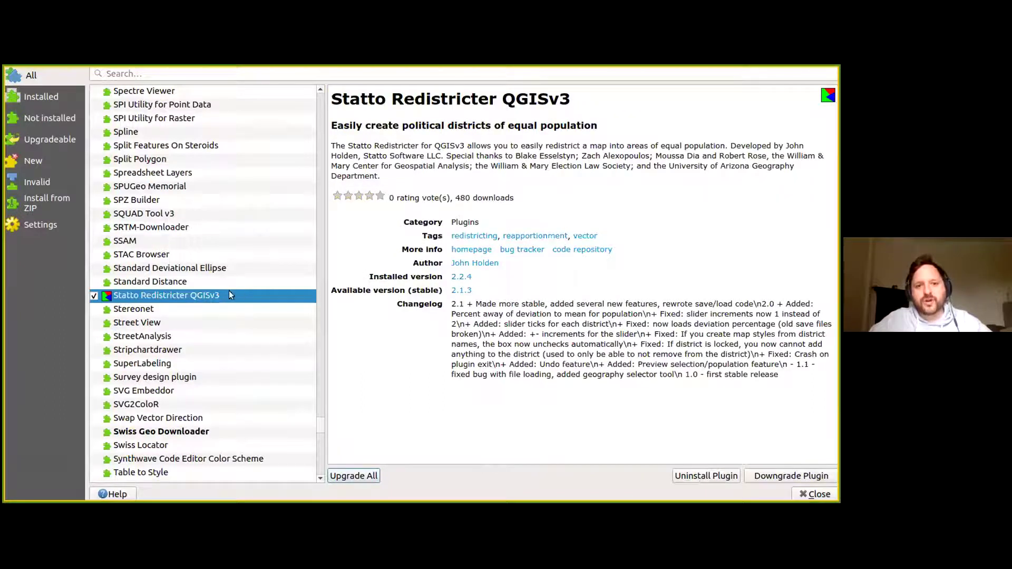
{"action": "left_click_drag", "start_coordinate": [318, 420], "coordinate": [318, 312]}
{"action": "left_click", "coordinate": [178, 269]}
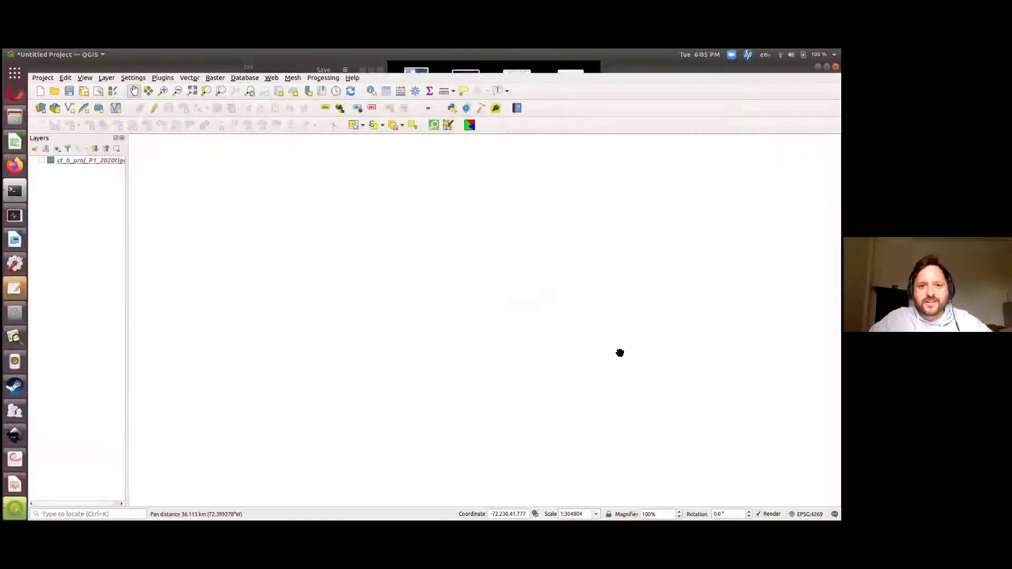
{"action": "left_click_drag", "start_coordinate": [463, 218], "coordinate": [355, 189]}
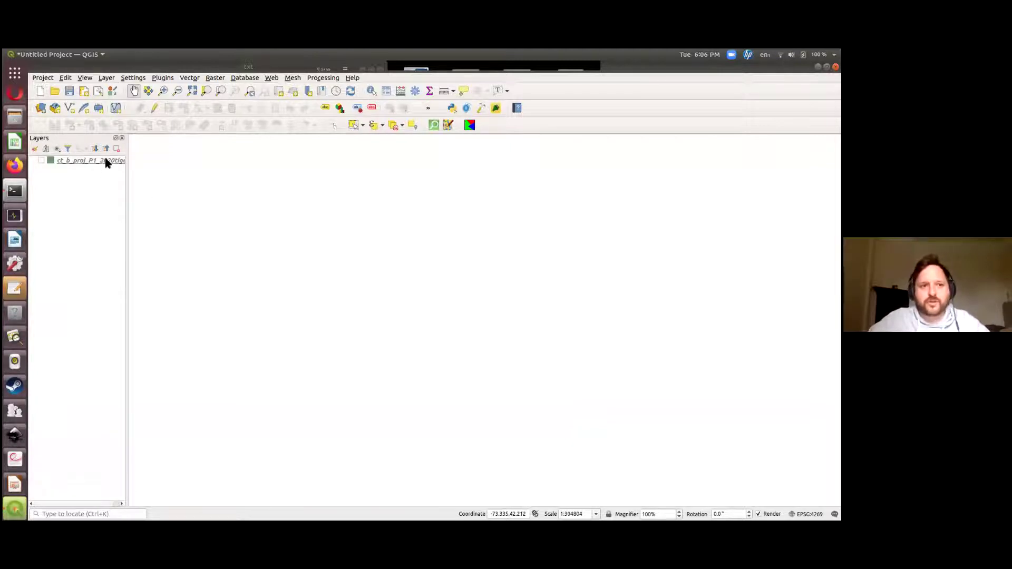
Add the shapefile ct_b_proj_P1_2020tiger.shp from the ct_b_proj_P1_2020tiger download folder as a vector layer
{"action": "left_click", "coordinate": [107, 78]}
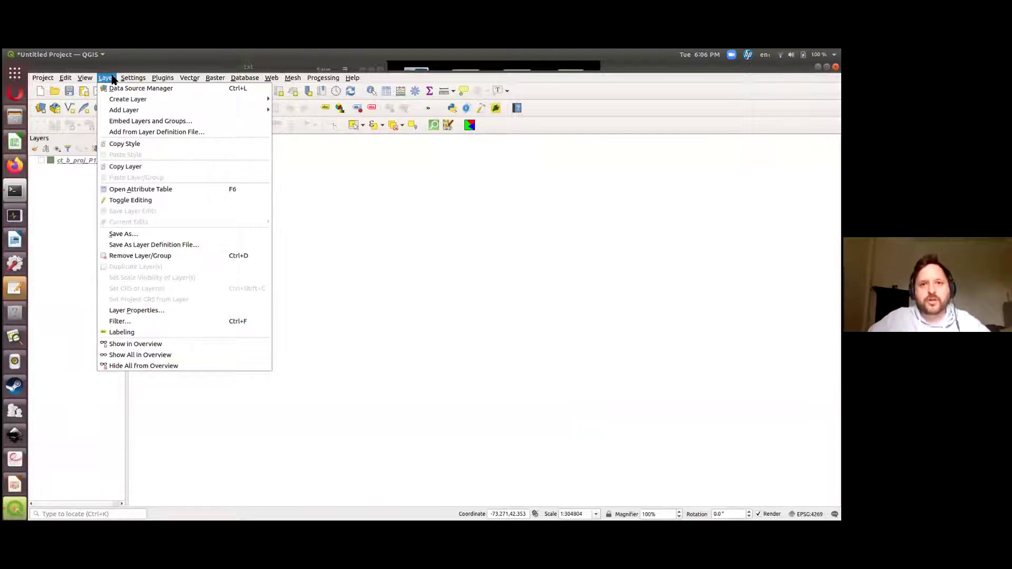
{"action": "mouse_move", "coordinate": [140, 113]}
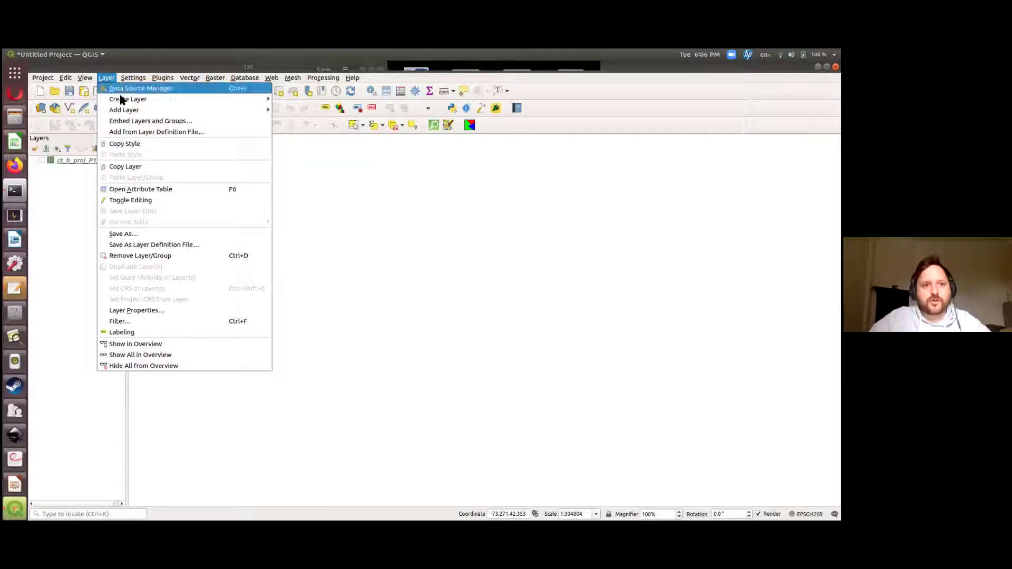
{"action": "mouse_move", "coordinate": [126, 110]}
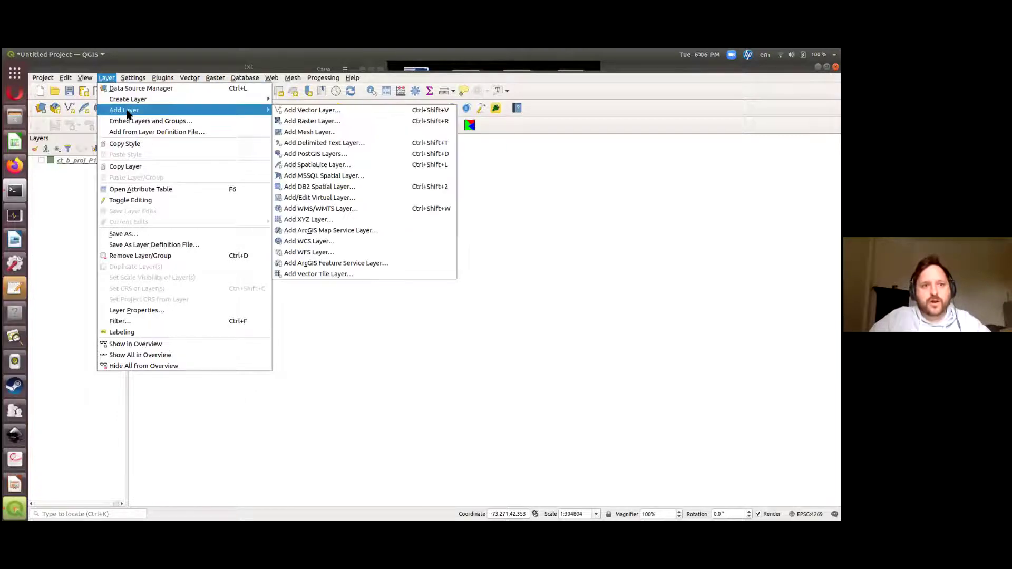
{"action": "left_click", "coordinate": [331, 111]}
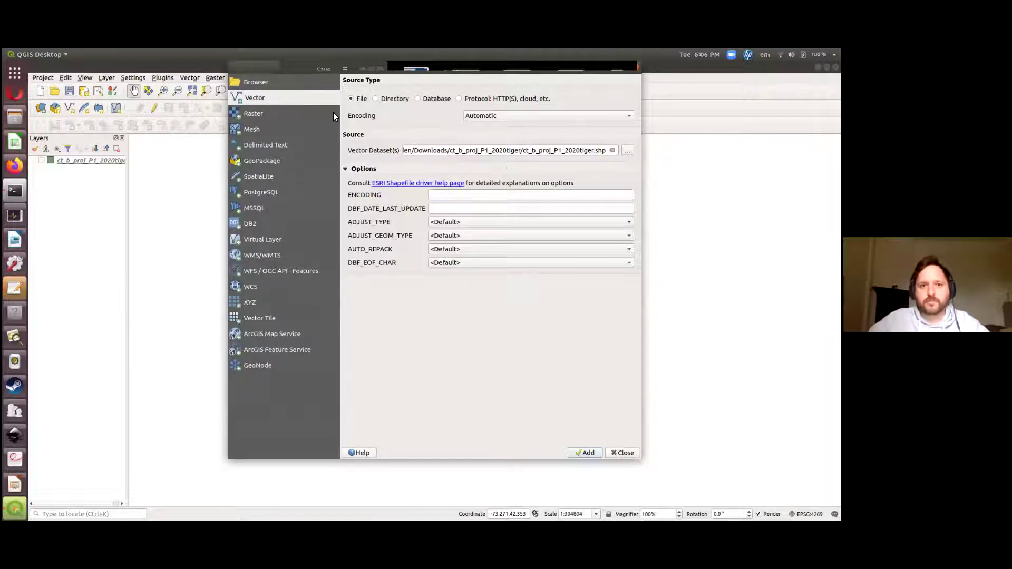
{"action": "left_click", "coordinate": [628, 151]}
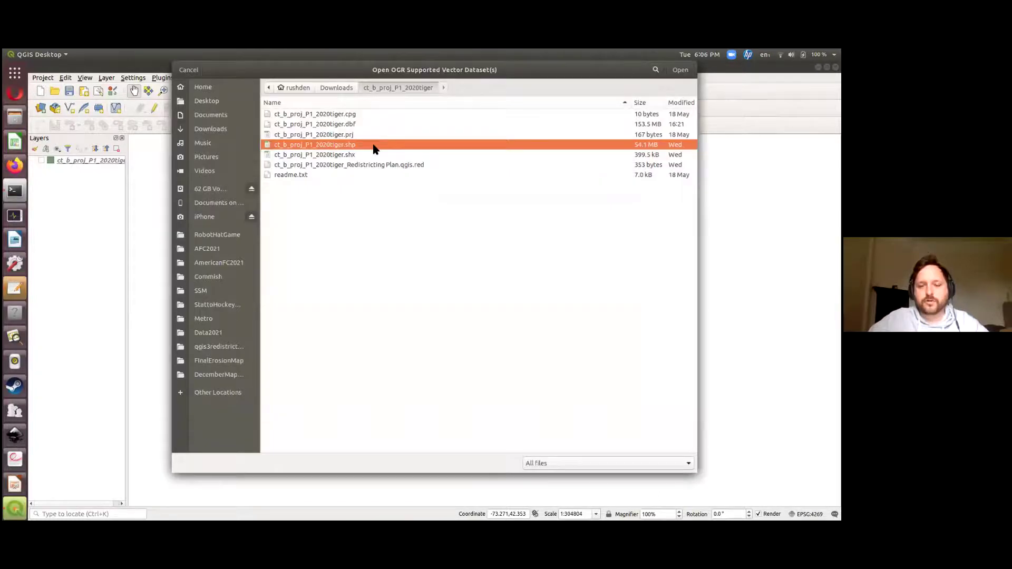
{"action": "left_click", "coordinate": [679, 71]}
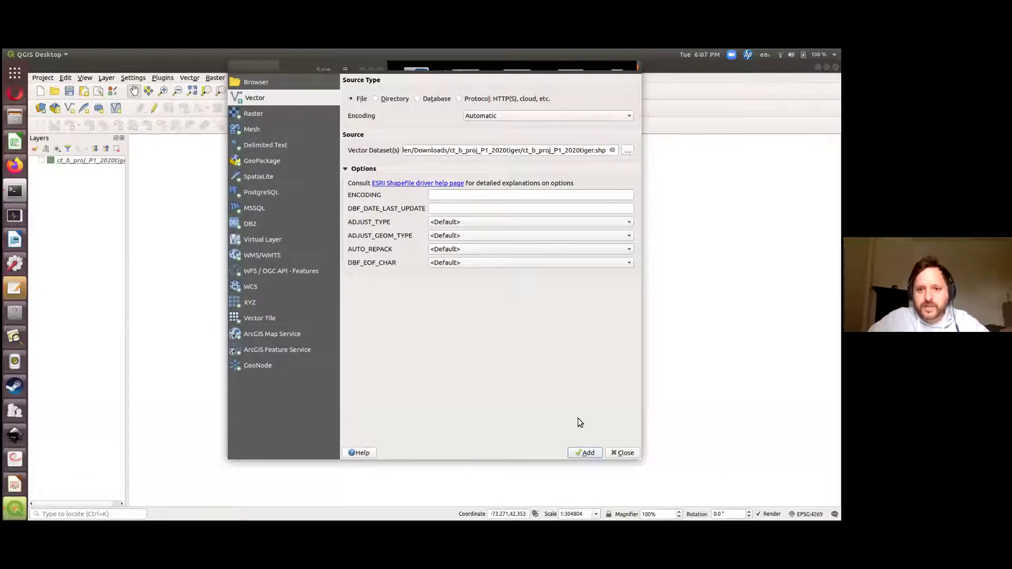
{"action": "left_click", "coordinate": [586, 454]}
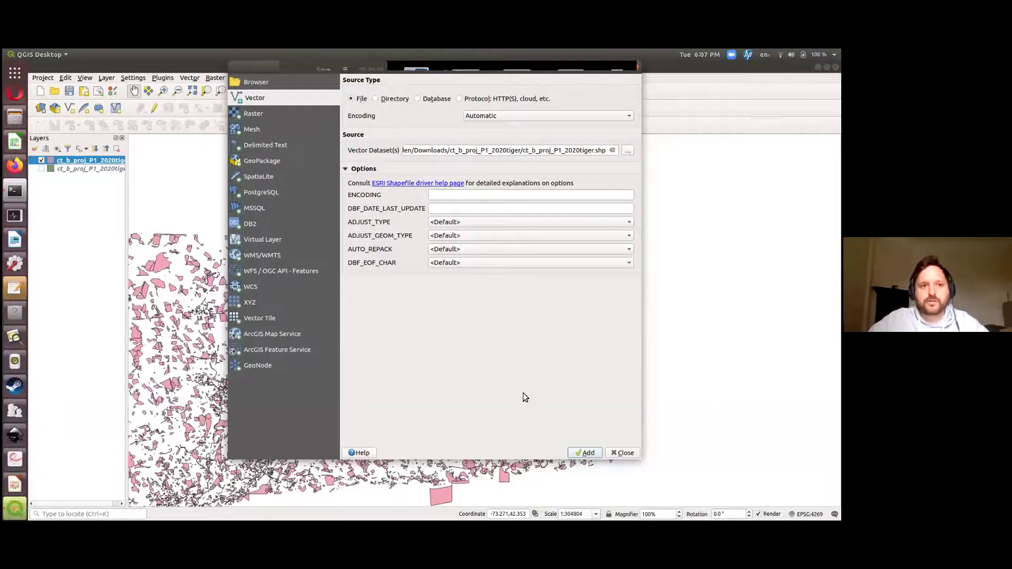
{"action": "left_click", "coordinate": [627, 454]}
Remove the older, hidden duplicate of the ct_b_proj_P1_2020tiger layer from the project
{"action": "scroll", "coordinate": [364, 352], "scroll_direction": "down", "scroll_amount": 1}
{"action": "left_click_drag", "start_coordinate": [355, 368], "coordinate": [480, 319]}
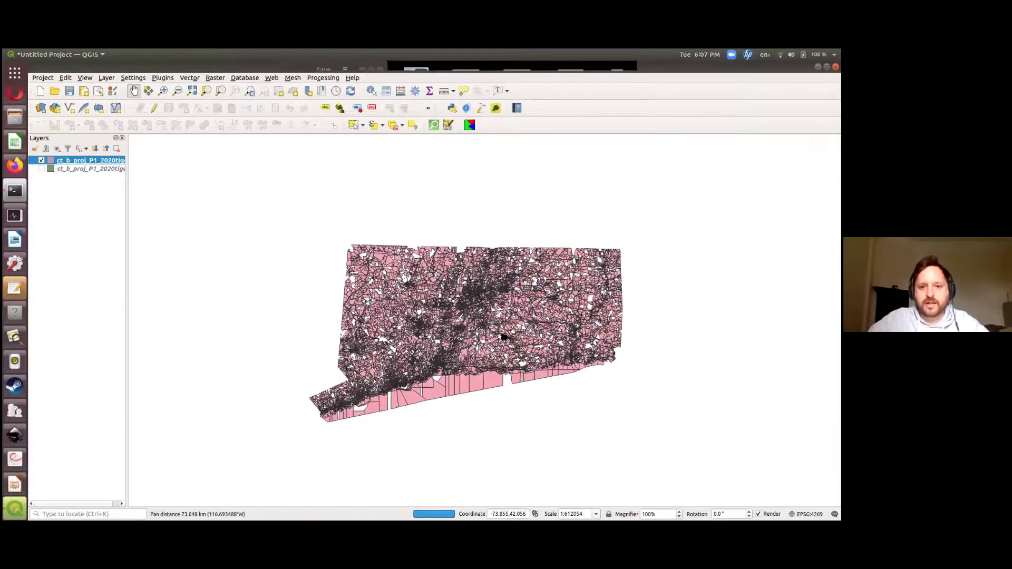
{"action": "scroll", "coordinate": [472, 278], "scroll_direction": "up", "scroll_amount": 1}
{"action": "left_click_drag", "start_coordinate": [215, 228], "coordinate": [174, 188]}
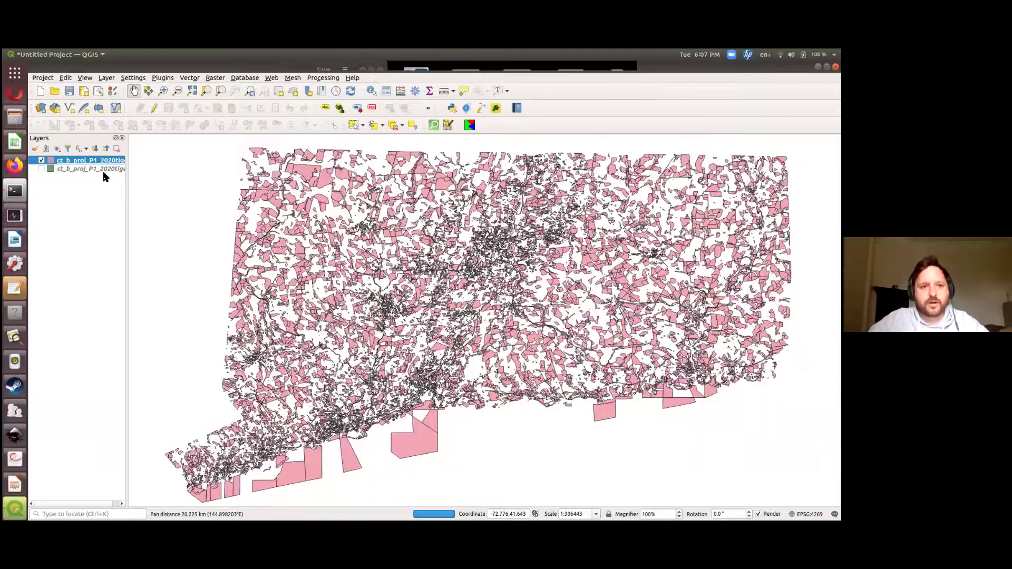
{"action": "right_click", "coordinate": [105, 169]}
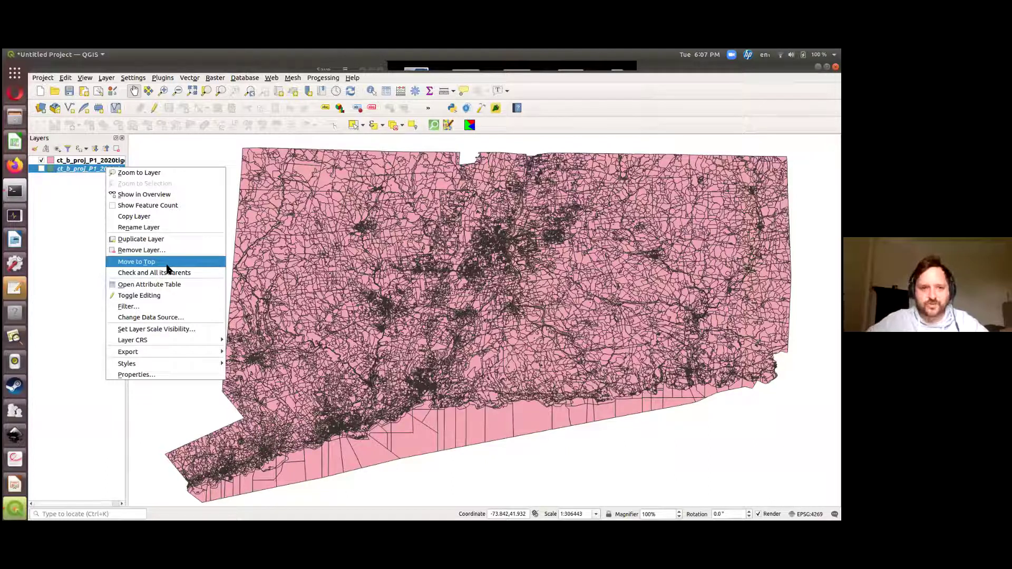
{"action": "left_click", "coordinate": [158, 249]}
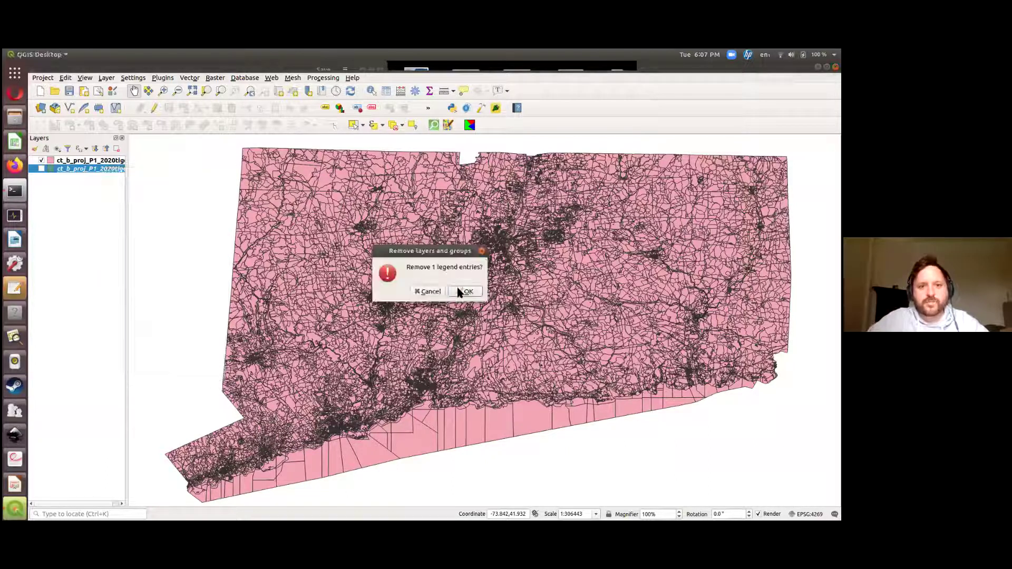
{"action": "left_click", "coordinate": [466, 292]}
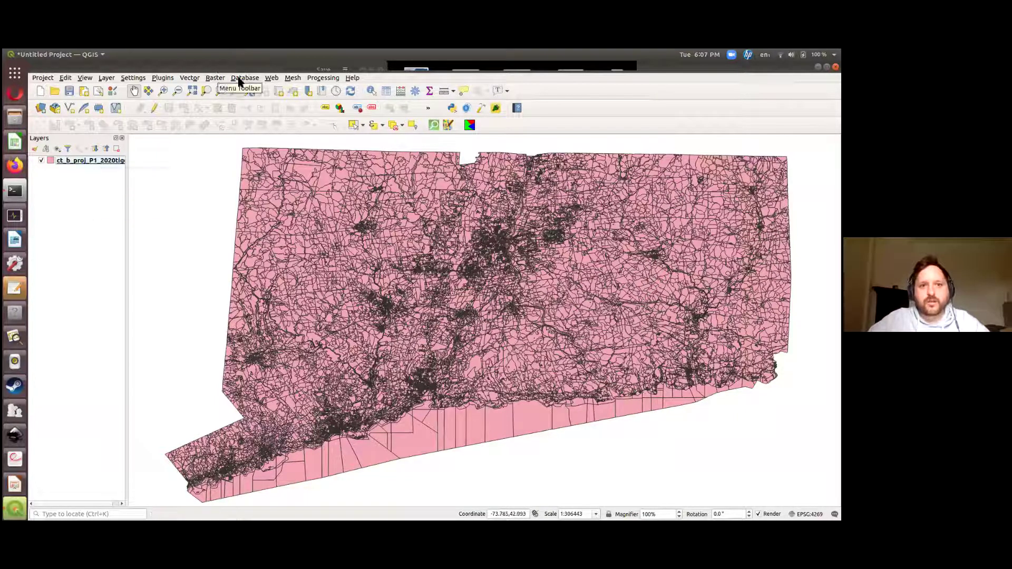
Add an OpenStreetMap base map to the project with the OpenLayers plugin
{"action": "left_click", "coordinate": [272, 78]}
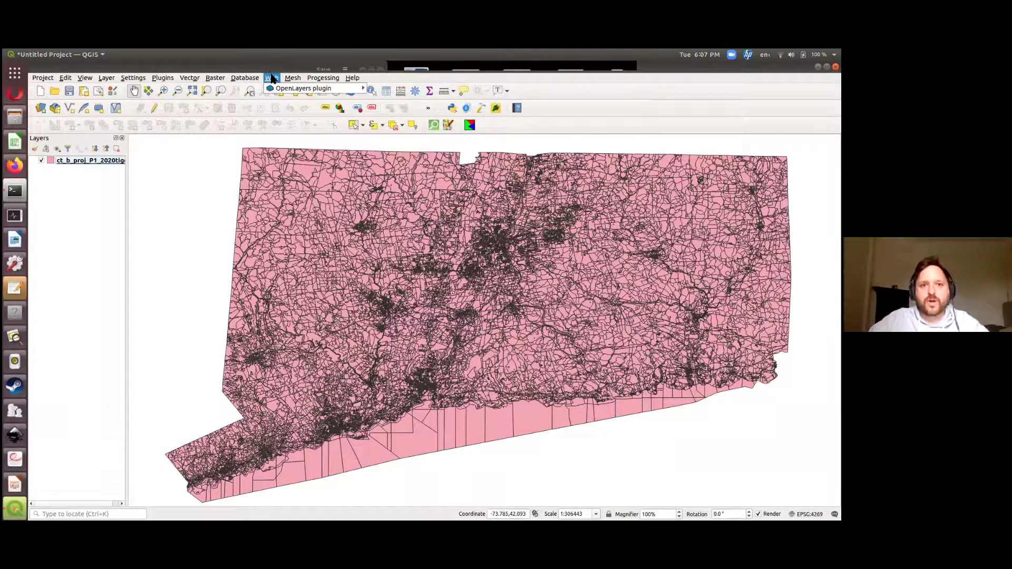
{"action": "mouse_move", "coordinate": [279, 88]}
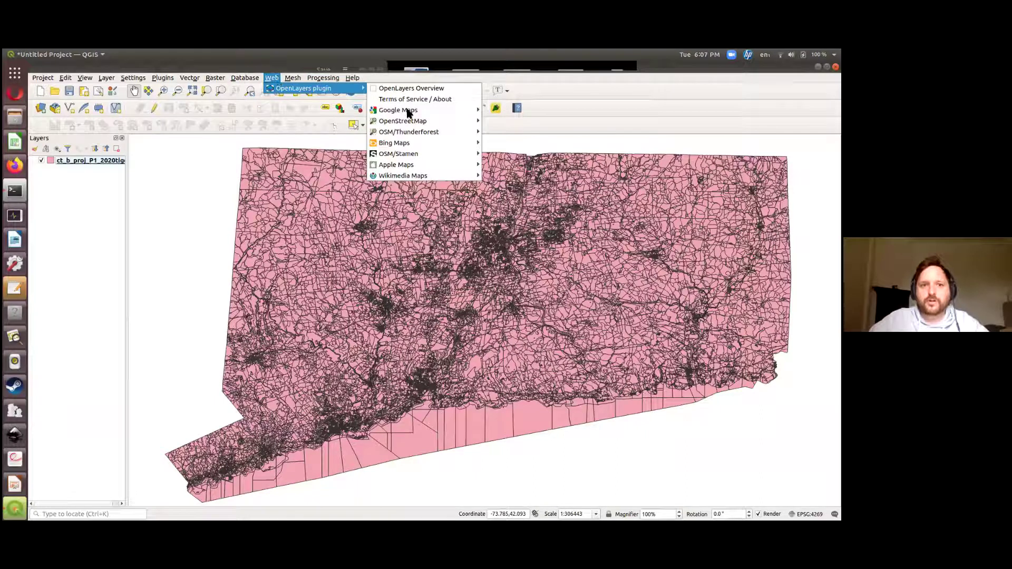
{"action": "mouse_move", "coordinate": [415, 123]}
{"action": "left_click", "coordinate": [514, 121]}
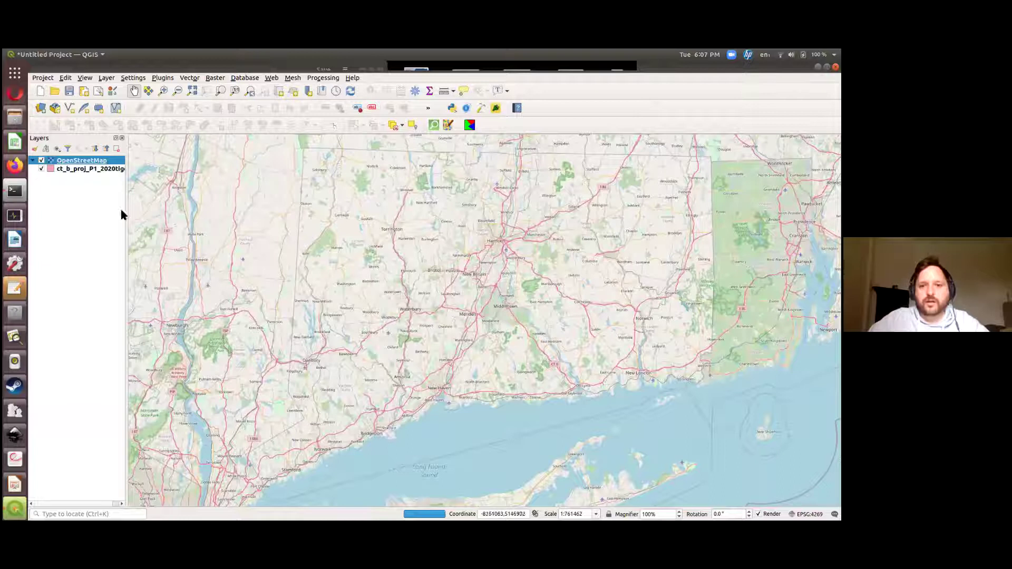
Widen the layer list and move the ct_b_proj_P1_2020tiger layer above the OpenStreetMap layer
{"action": "left_click_drag", "start_coordinate": [126, 189], "coordinate": [150, 190]}
{"action": "left_click", "coordinate": [85, 169]}
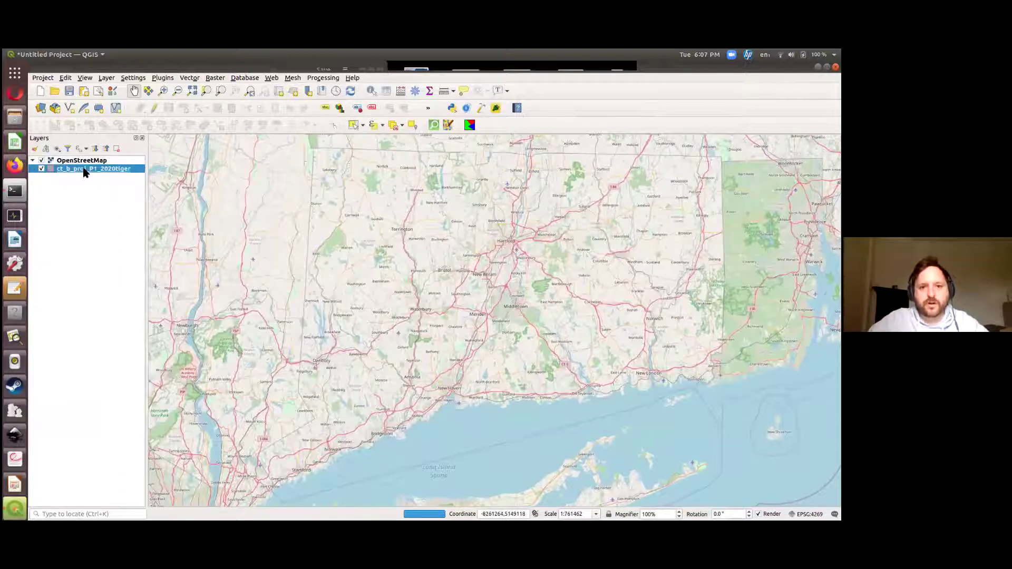
{"action": "left_click_drag", "start_coordinate": [85, 169], "coordinate": [83, 157]}
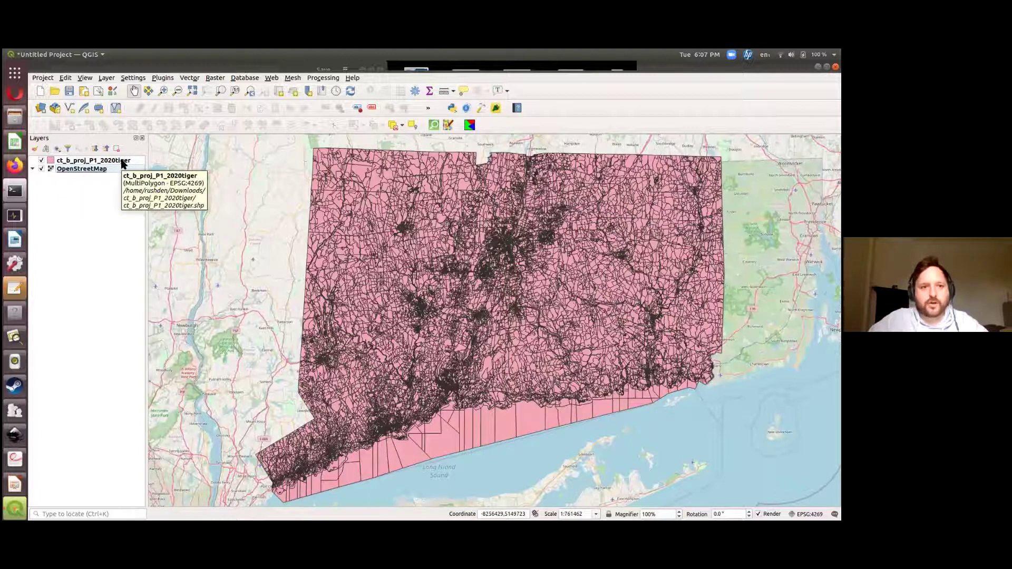
Open the attribute table of the ct_b_proj_P1_2020tiger layer and examine its p20 and p21 population fields
{"action": "left_click", "coordinate": [124, 161]}
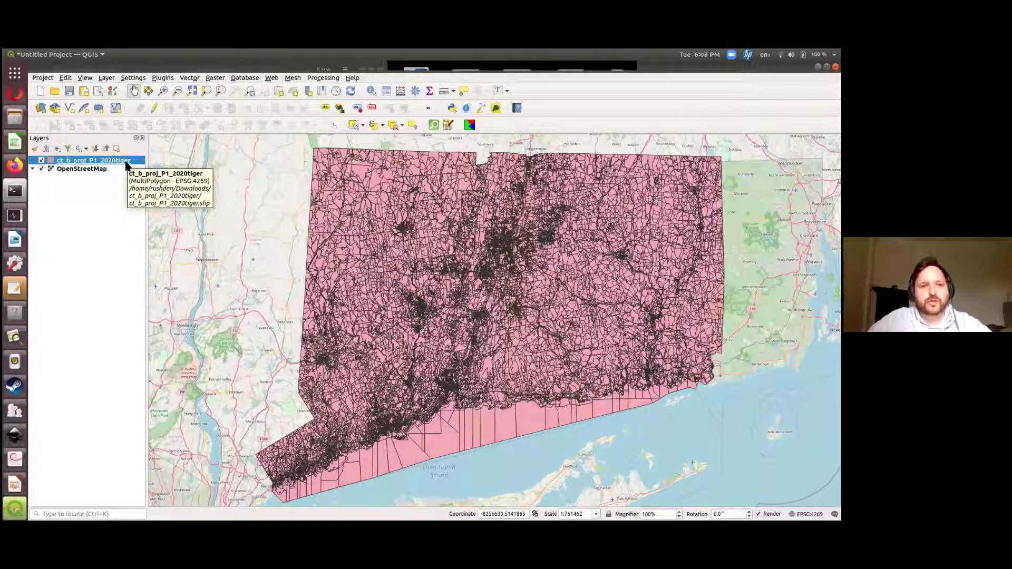
{"action": "right_click", "coordinate": [126, 165]}
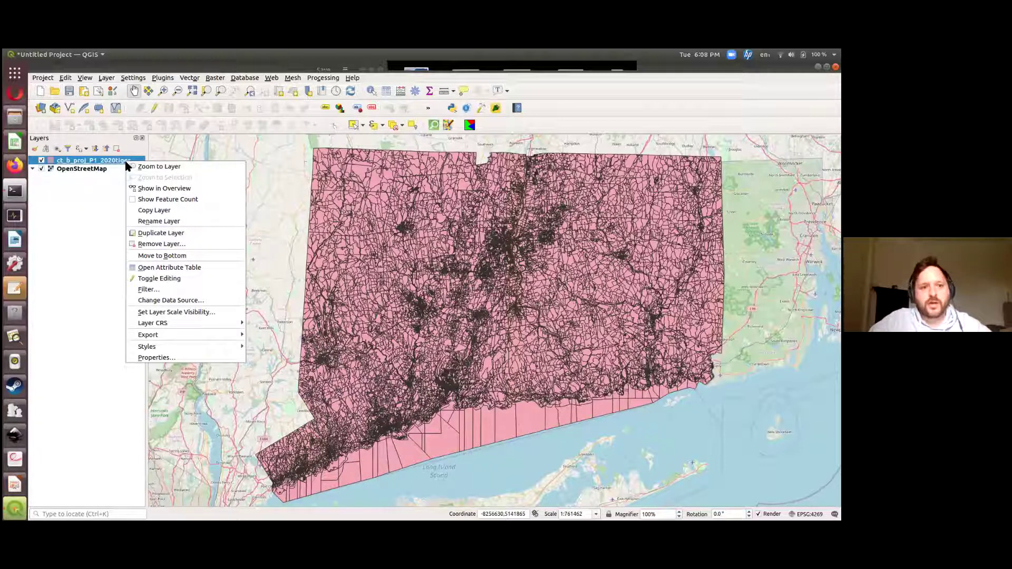
{"action": "left_click", "coordinate": [190, 271]}
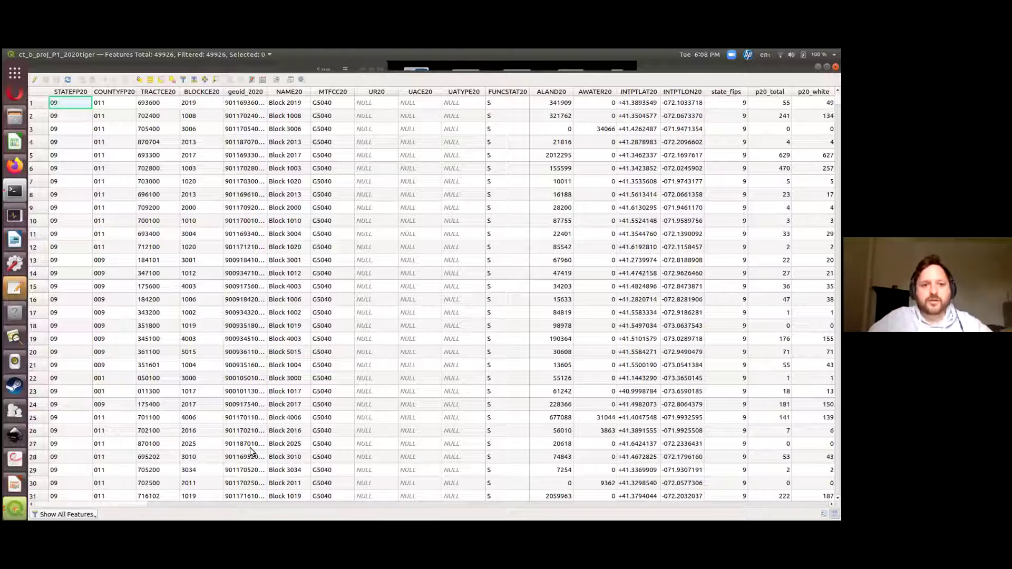
{"action": "left_click_drag", "start_coordinate": [152, 506], "coordinate": [633, 498]}
{"action": "key", "text": "ctrl+Home"}
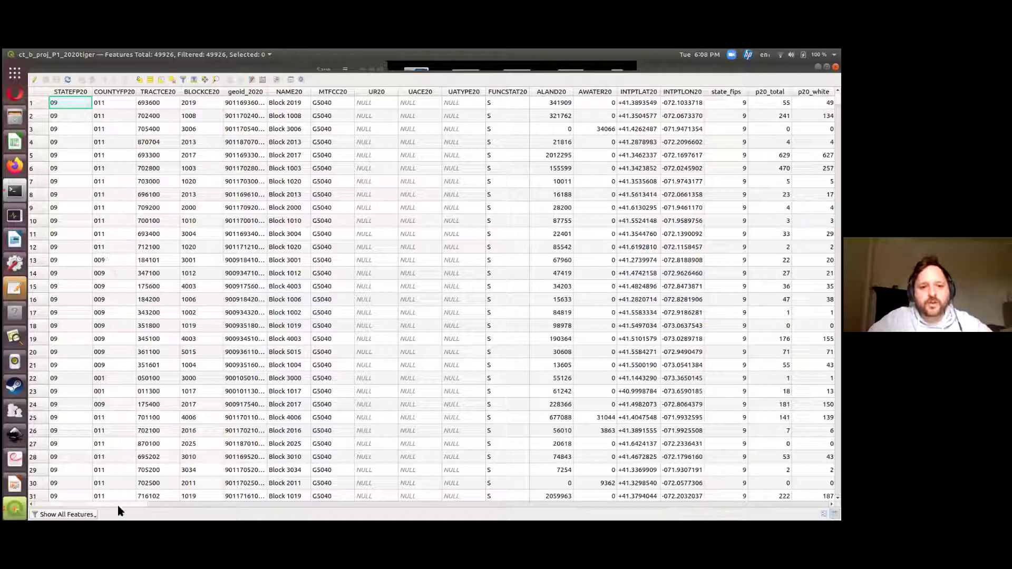
{"action": "scroll", "coordinate": [118, 505], "scroll_direction": "right", "scroll_amount": 3}
{"action": "scroll", "coordinate": [161, 510], "scroll_direction": "right", "scroll_amount": 8}
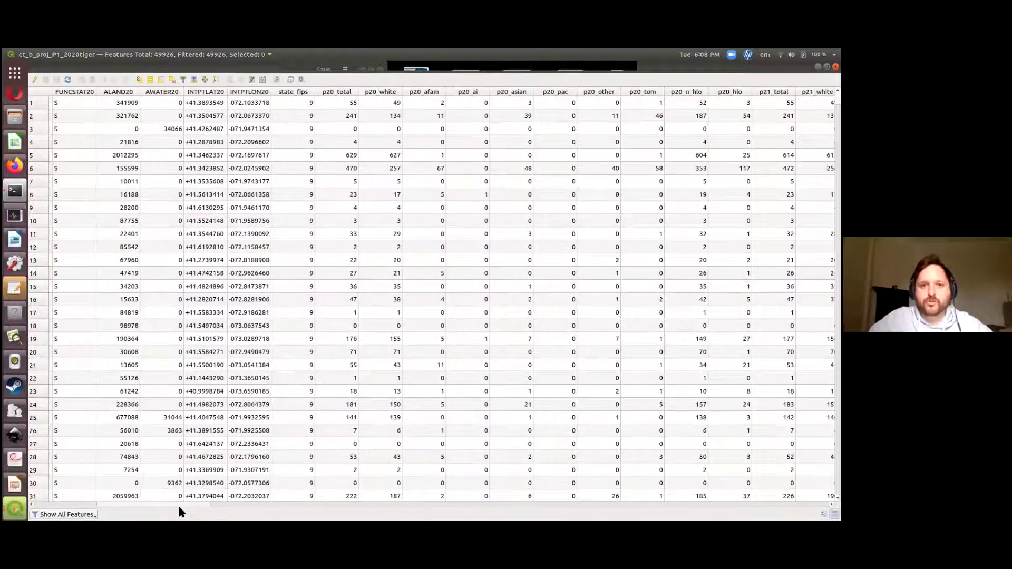
{"action": "scroll", "coordinate": [190, 510], "scroll_direction": "right", "scroll_amount": 5}
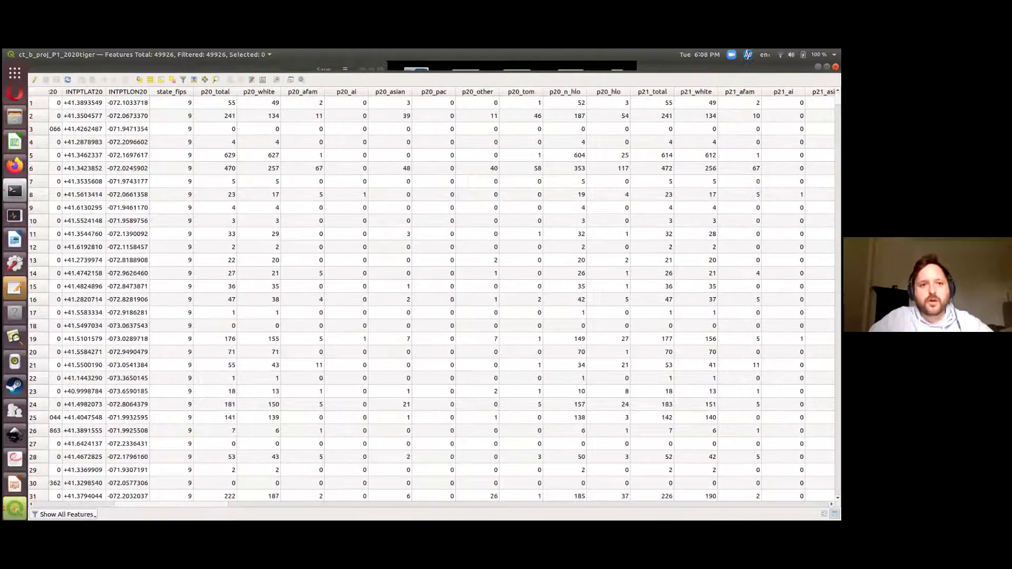
Sort the block attribute table by p20_total and widen the geoid_2020 column to examine populations and block identifiers
{"action": "scroll", "coordinate": [441, 293], "scroll_direction": "right", "scroll_amount": 1}
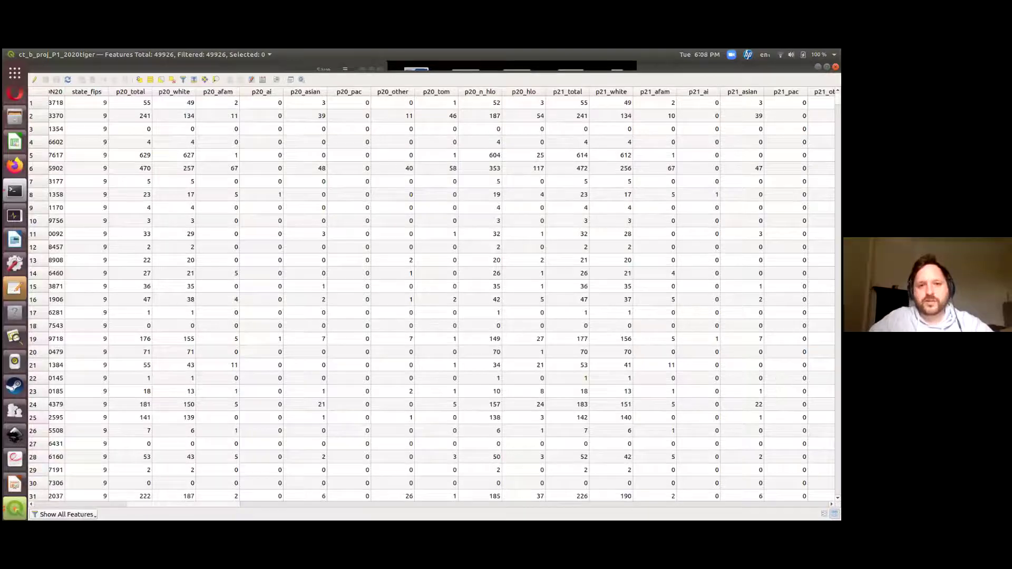
{"action": "scroll", "coordinate": [59, 210], "scroll_direction": "right", "scroll_amount": 1}
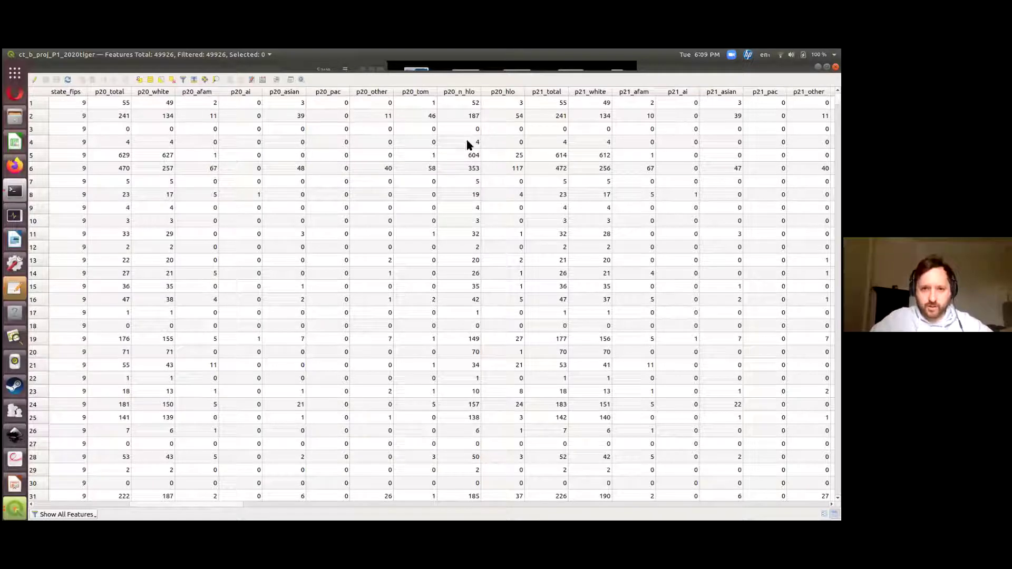
{"action": "left_click_drag", "start_coordinate": [222, 503], "coordinate": [181, 144]}
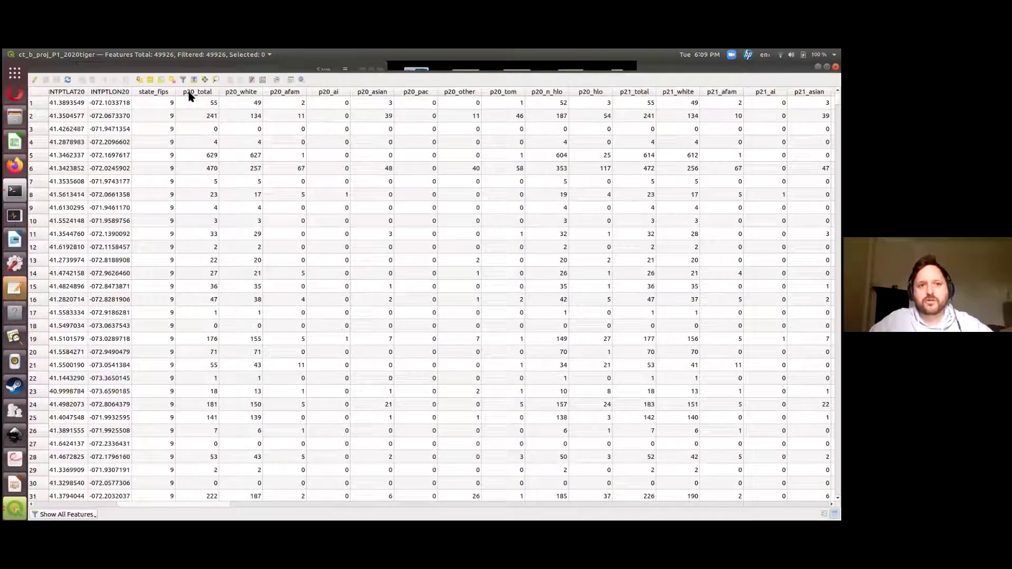
{"action": "left_click", "coordinate": [206, 93]}
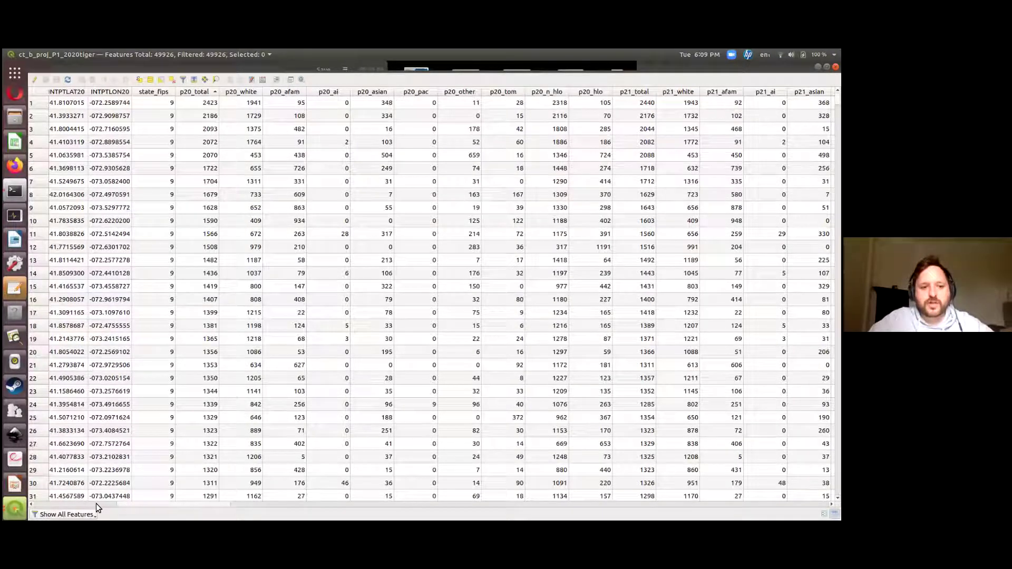
{"action": "left_click_drag", "start_coordinate": [178, 505], "coordinate": [59, 505]}
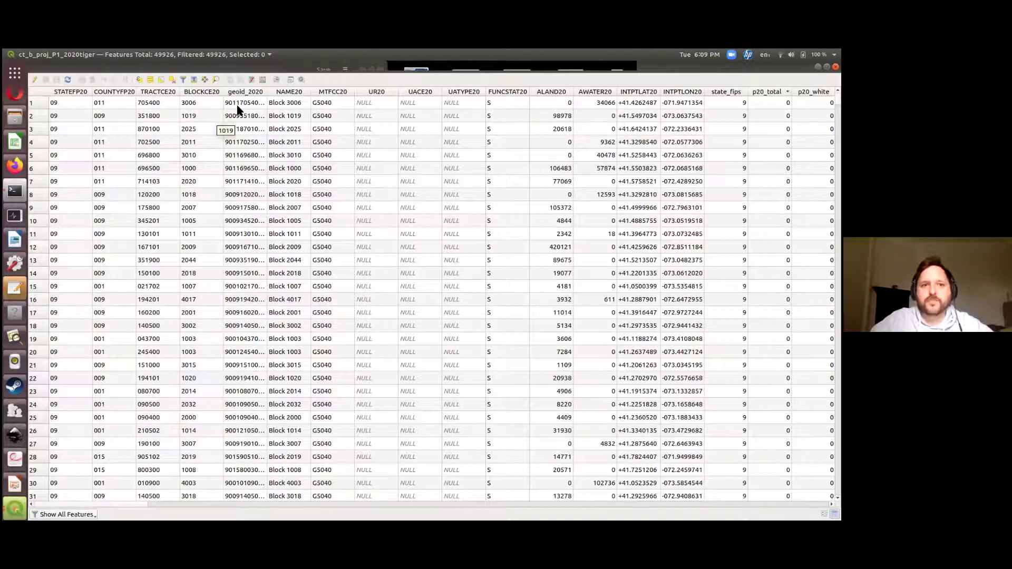
{"action": "left_click_drag", "start_coordinate": [267, 91], "coordinate": [315, 93]}
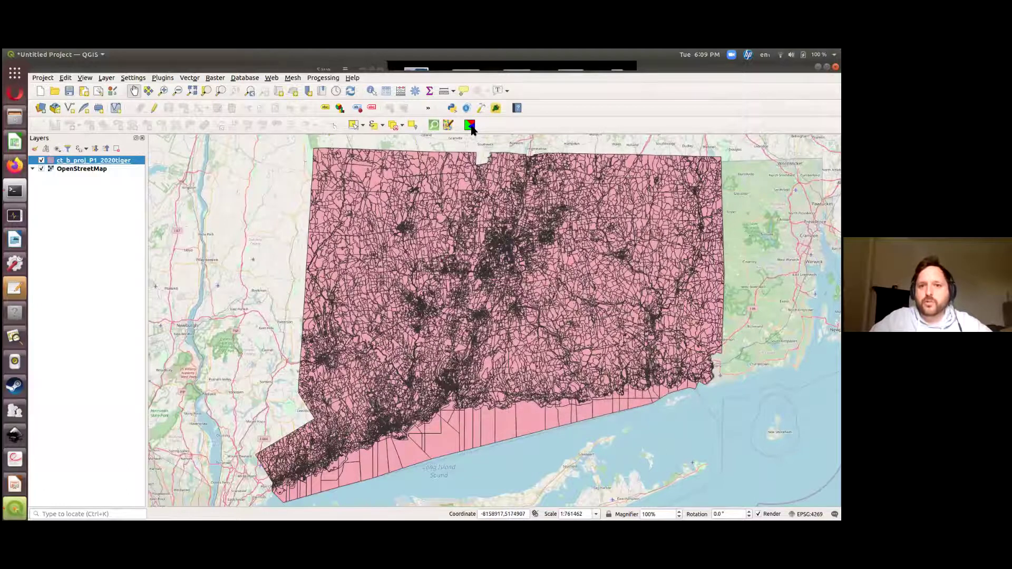
Open the redistricting tool of the Statto Software Redistricter plugin
{"action": "left_click", "coordinate": [469, 124]}
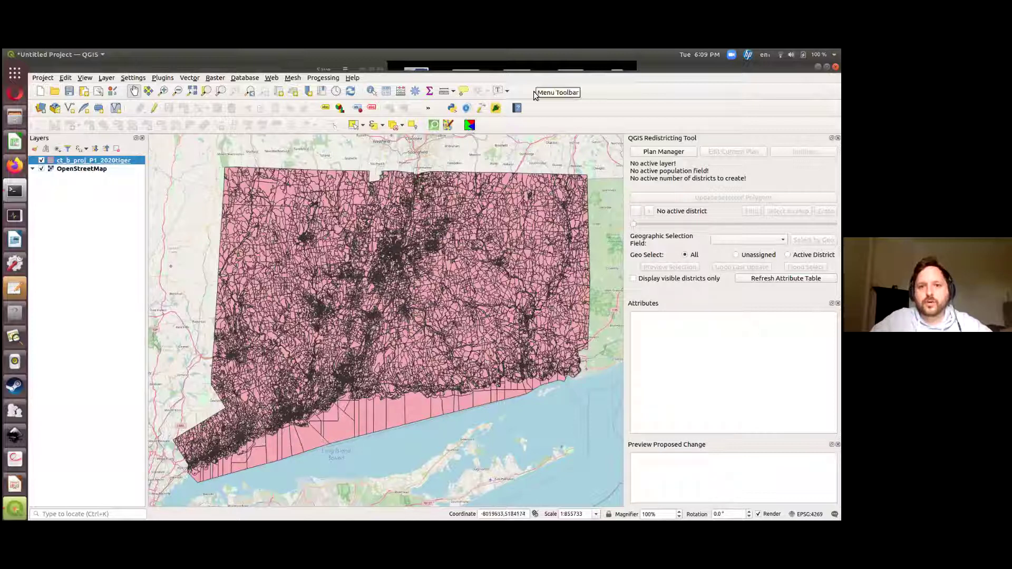
{"action": "left_click", "coordinate": [167, 79]}
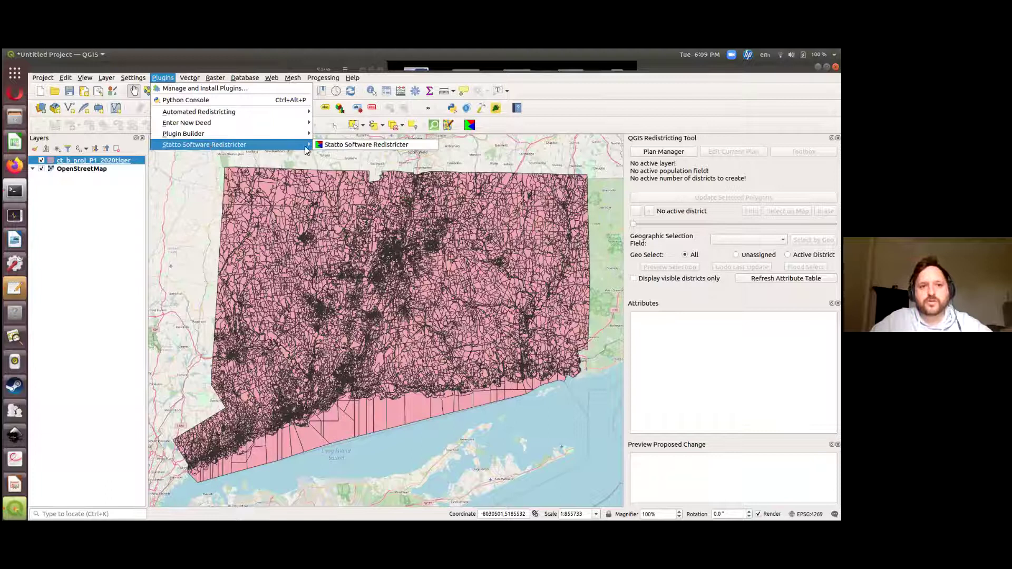
{"action": "left_click", "coordinate": [369, 145]}
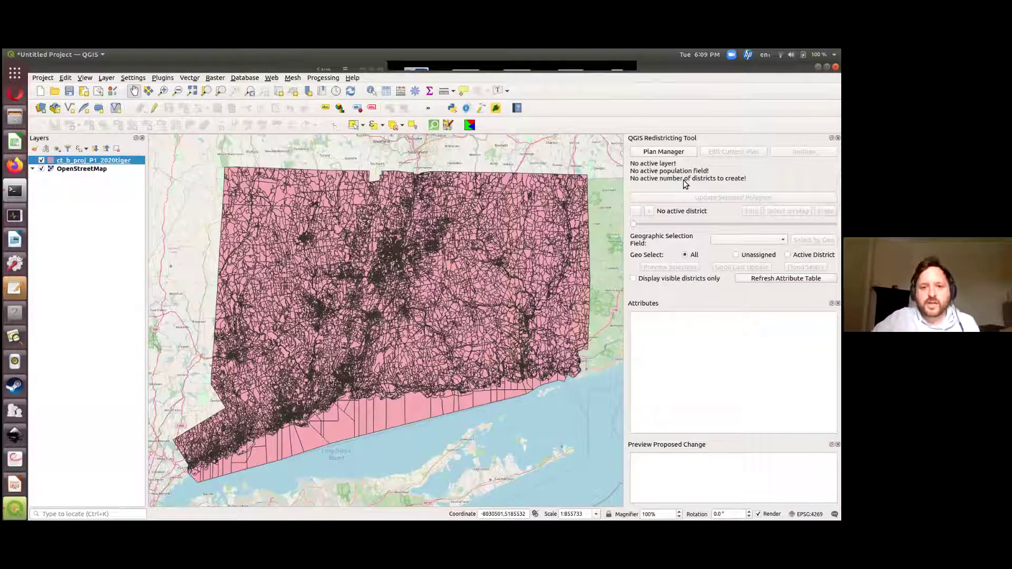
Start a new redistricting plan and name it "Connecticut Congressional Redistricting"
{"action": "left_click", "coordinate": [684, 153]}
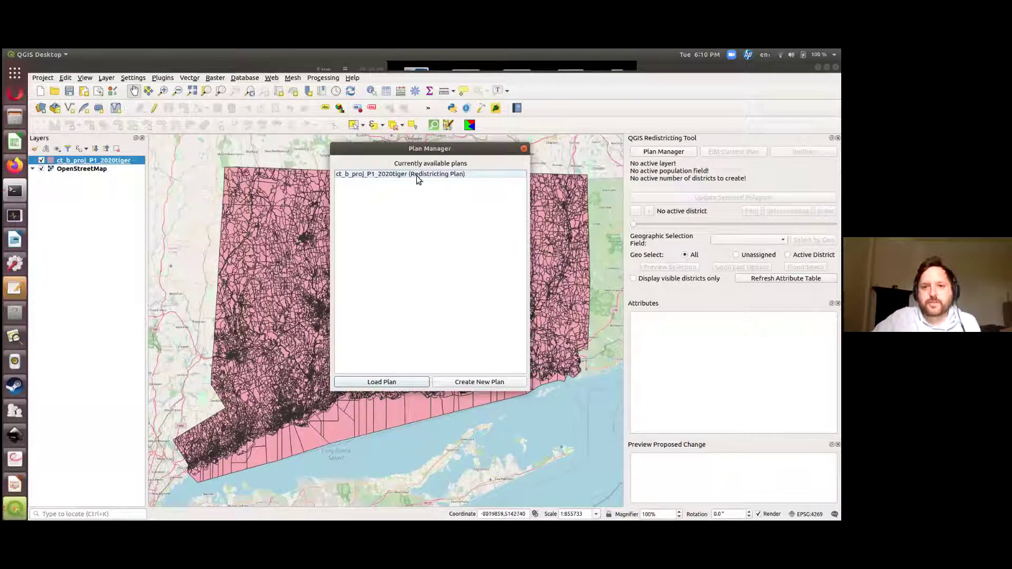
{"action": "left_click", "coordinate": [472, 380]}
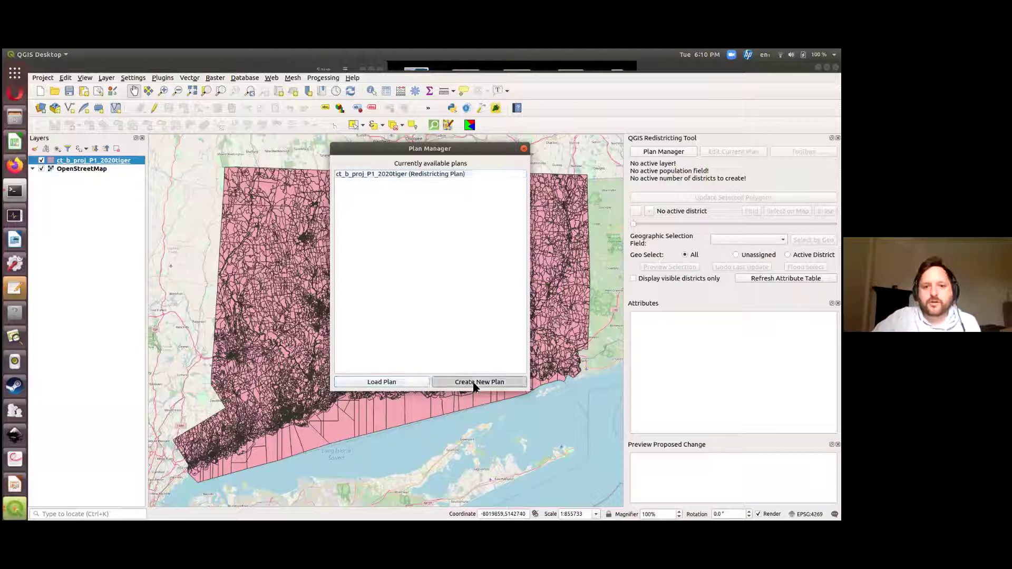
{"action": "left_click", "coordinate": [440, 133]}
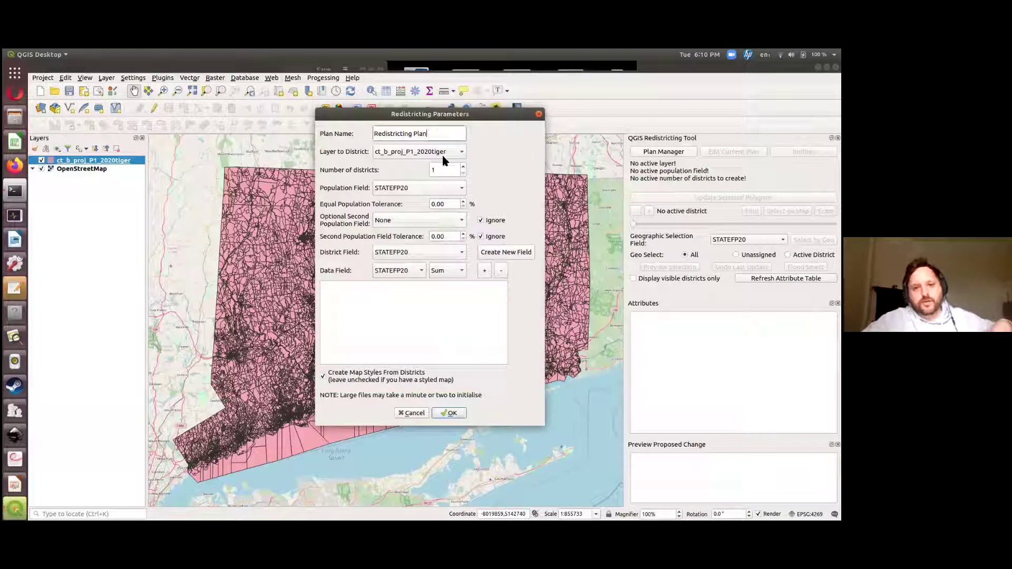
{"action": "key", "text": "ctrl+a"}
{"action": "type", "text": "Connct"}
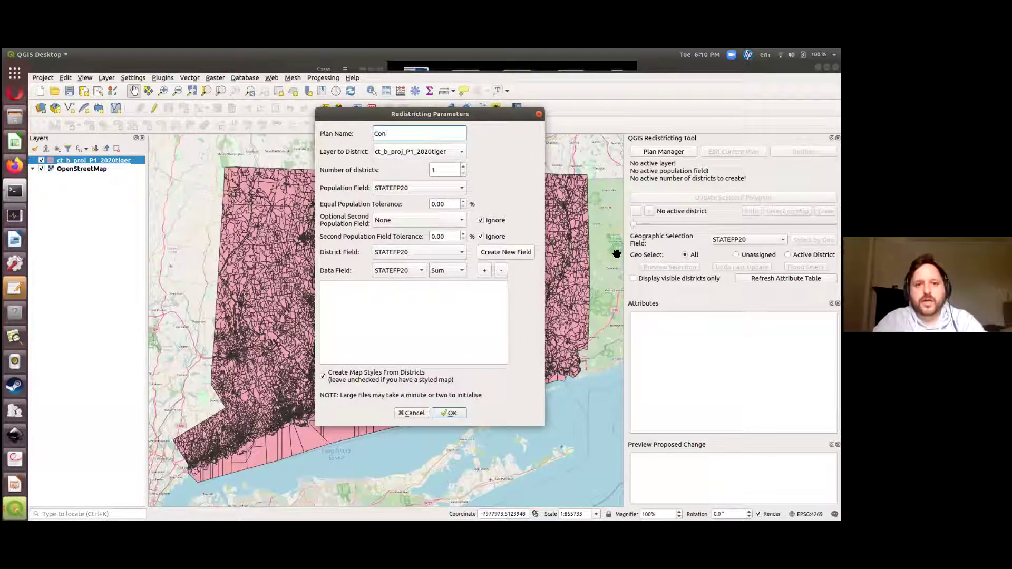
{"action": "key", "text": "BackSpace"}
{"action": "key", "text": "BackSpace"}
{"action": "type", "text": "ecticut Red"}
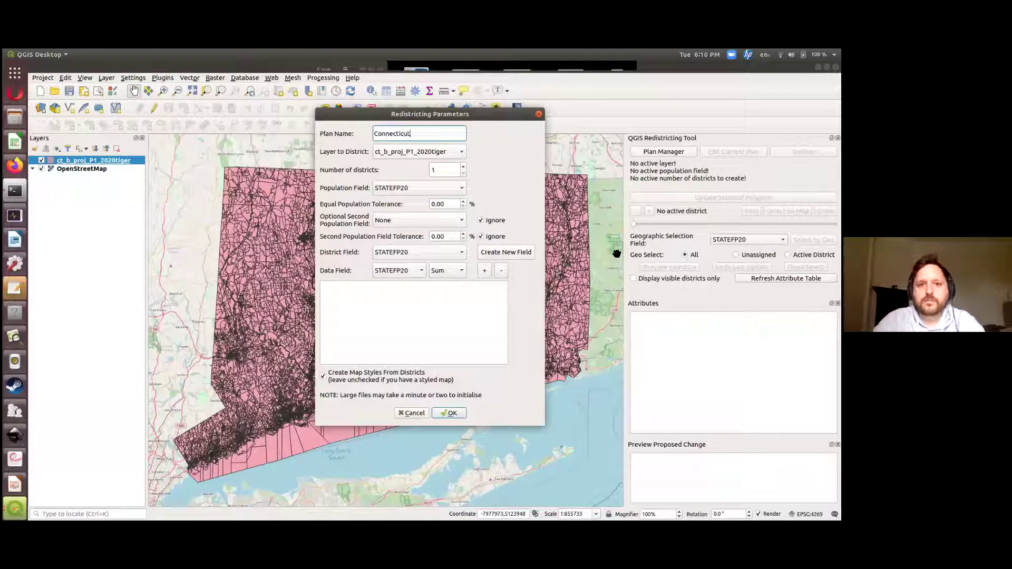
{"action": "key", "text": "BackSpace"}
{"action": "key", "text": "BackSpace"}
{"action": "key", "text": "BackSpace"}
{"action": "type", "text": "Con"}
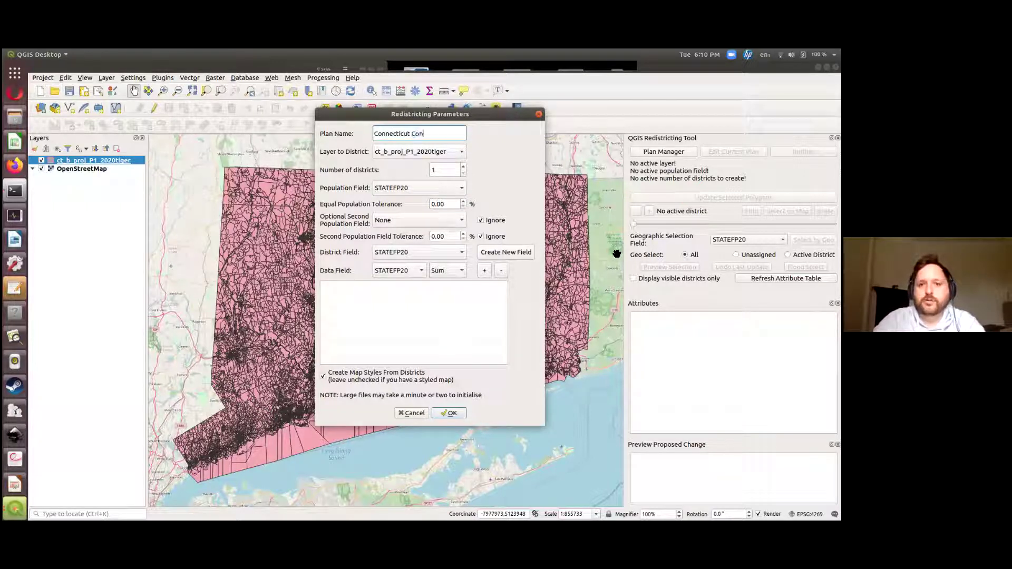
{"action": "type", "text": "gressional Redistri"}
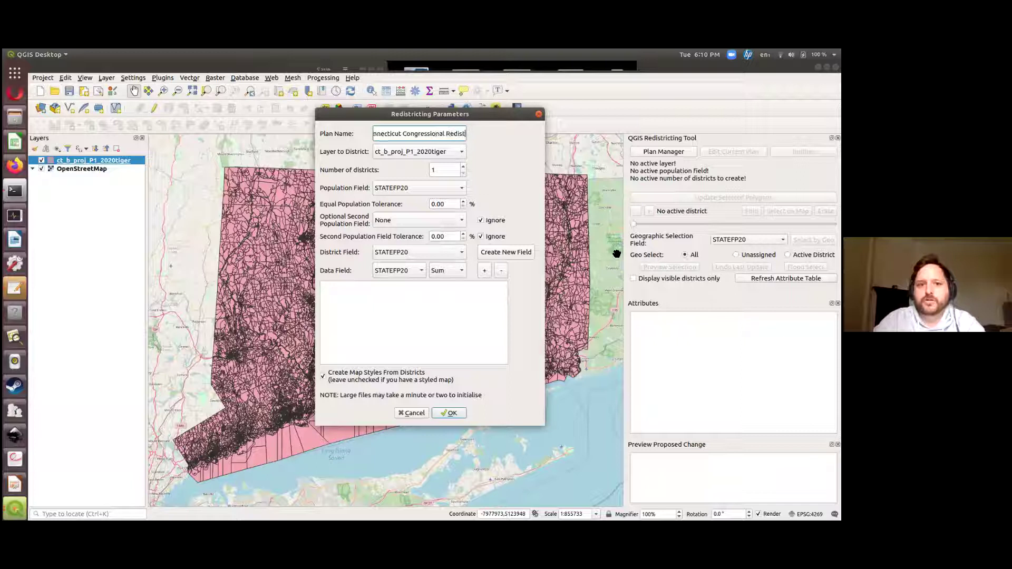
{"action": "type", "text": "cting"}
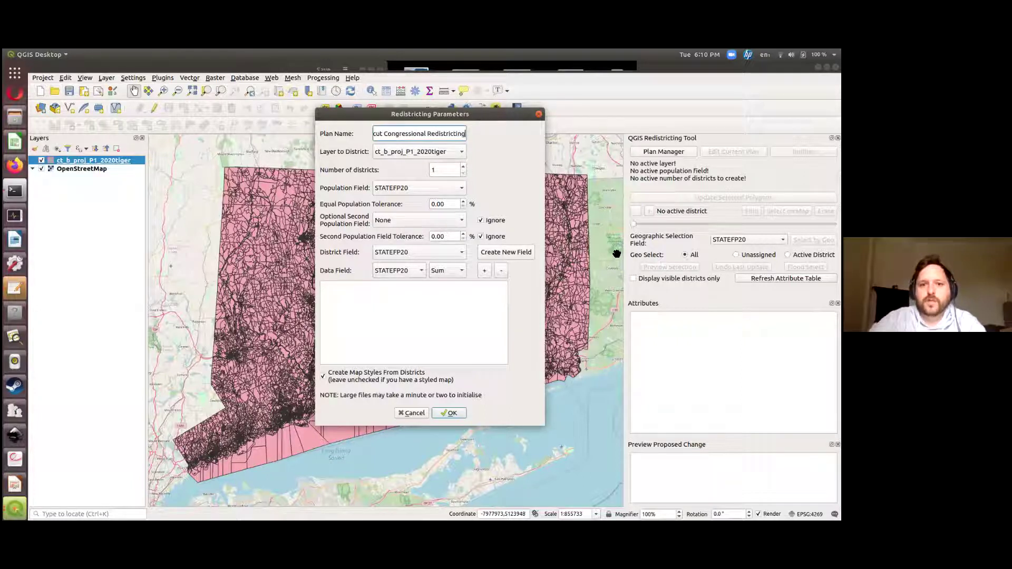
Keep ct_b_proj_P1_2020tiger as the plan's layer to district, with 5 districts and p20_total as the population field
{"action": "left_click", "coordinate": [422, 151]}
{"action": "left_click", "coordinate": [485, 153]}
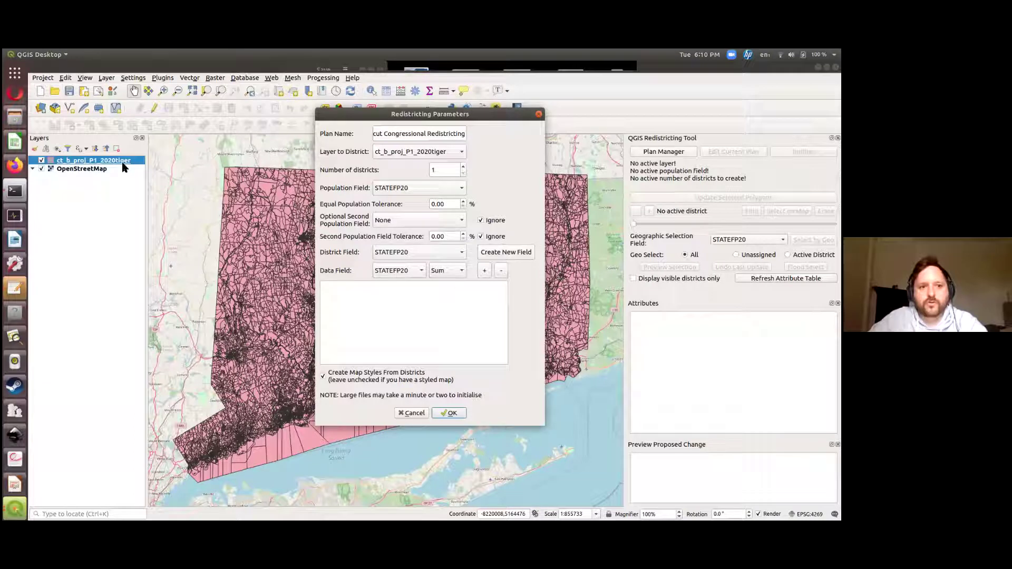
{"action": "left_click", "coordinate": [464, 167]}
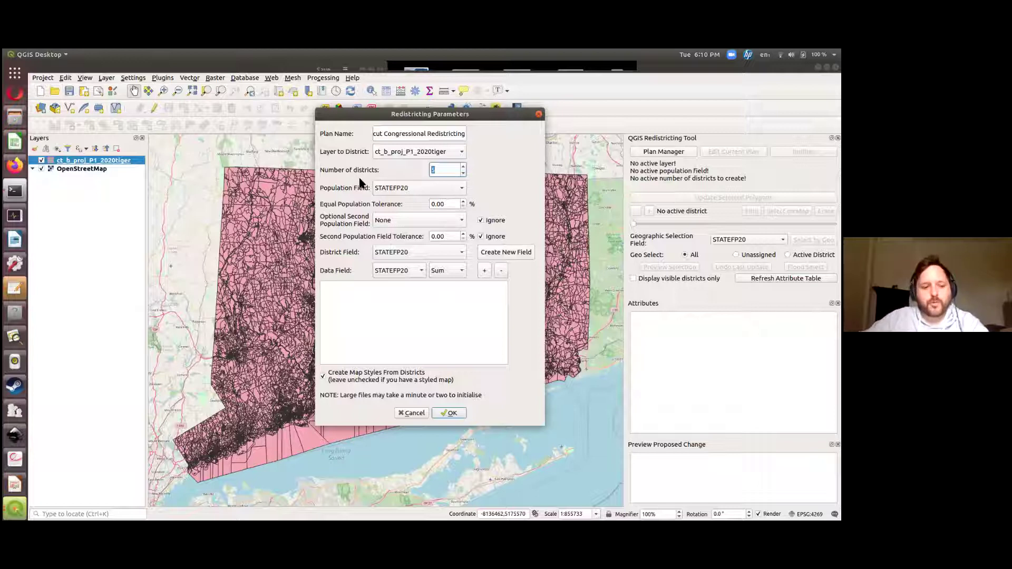
{"action": "left_click", "coordinate": [447, 188]}
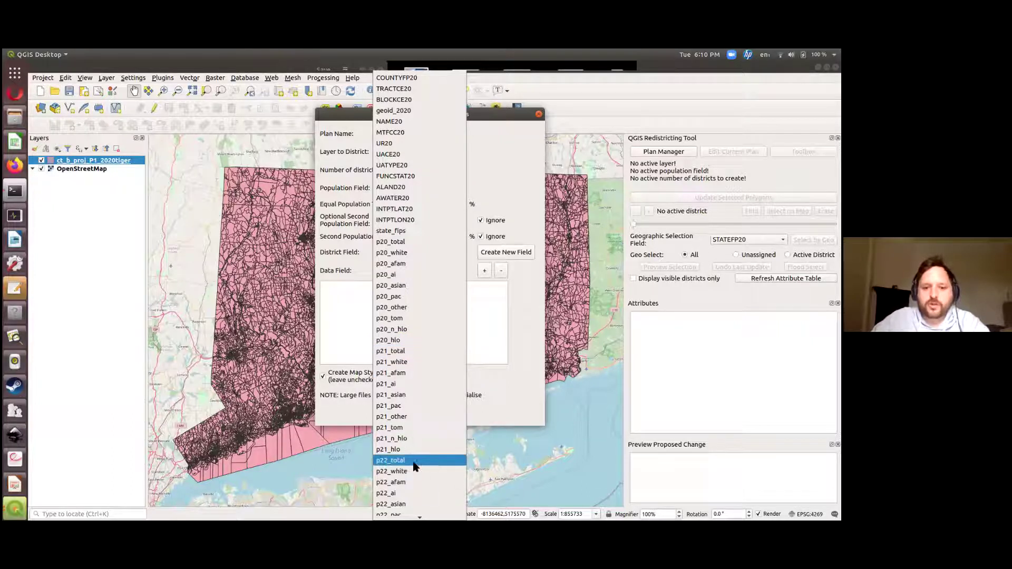
{"action": "left_click", "coordinate": [425, 245]}
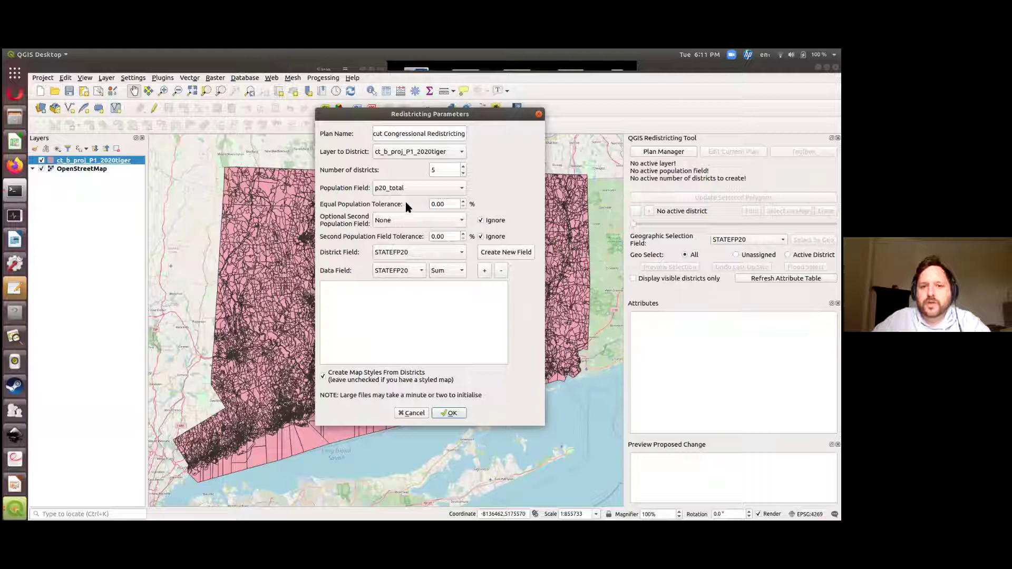
Set the equal population tolerance to 3.00 % and create a new DISTRICT field as the plan's district field
{"action": "left_click", "coordinate": [463, 201]}
{"action": "left_click", "coordinate": [464, 201]}
{"action": "left_click", "coordinate": [463, 201]}
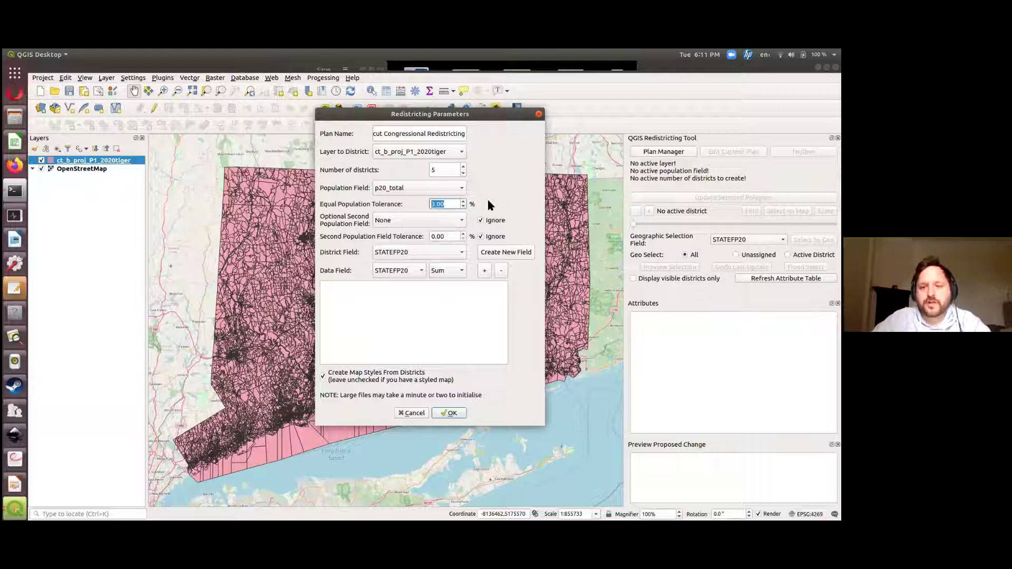
{"action": "left_click", "coordinate": [446, 204]}
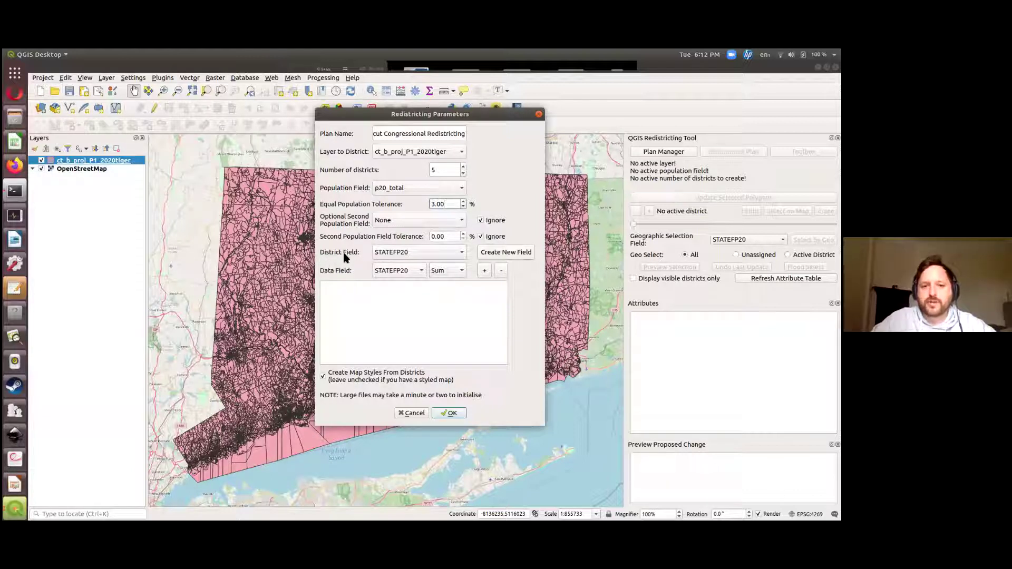
{"action": "left_click", "coordinate": [513, 256]}
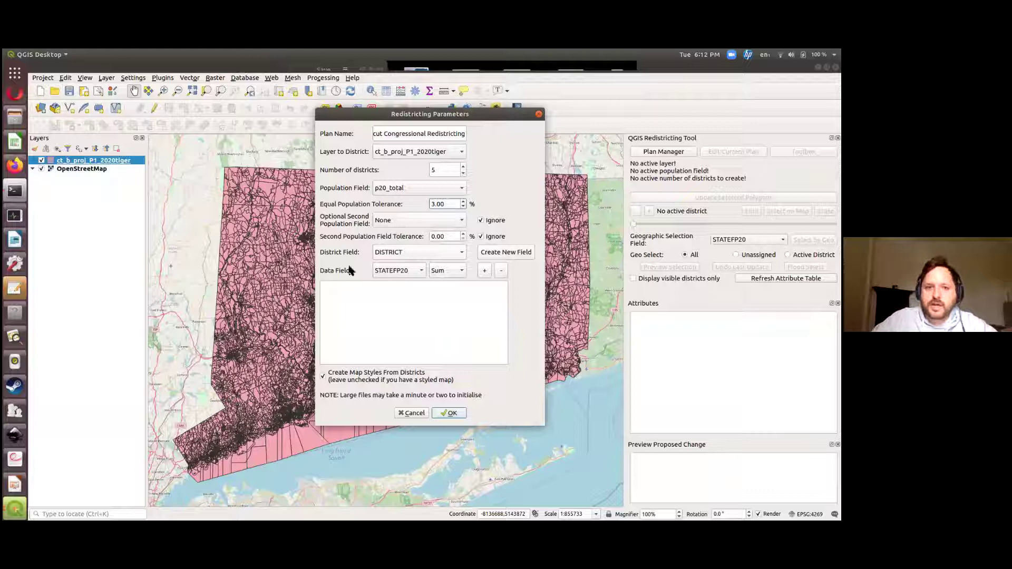
Add p20_afam as a data field with the Sum calculation and create the plan with map styles from districts
{"action": "left_click", "coordinate": [401, 271]}
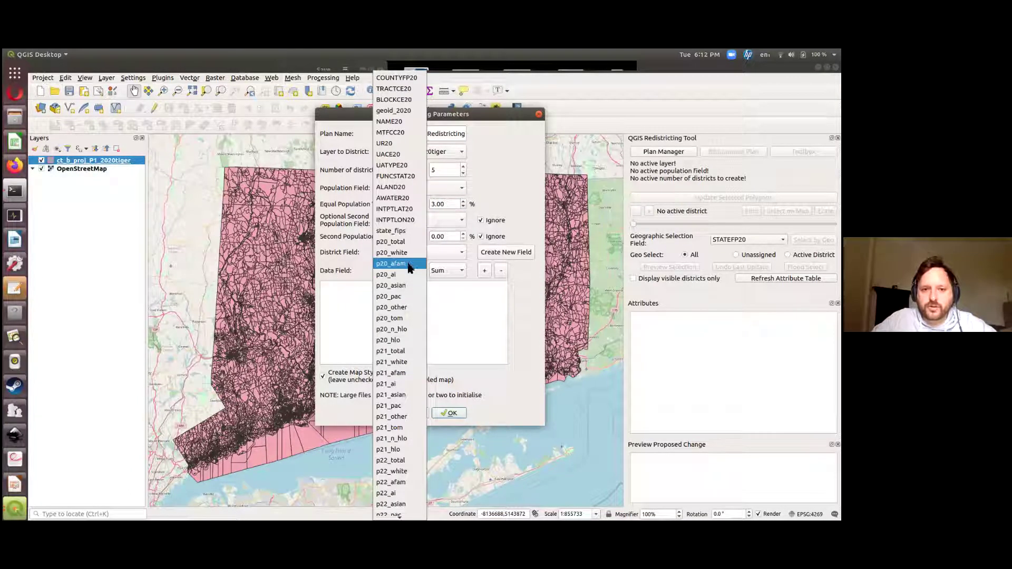
{"action": "left_click", "coordinate": [407, 263]}
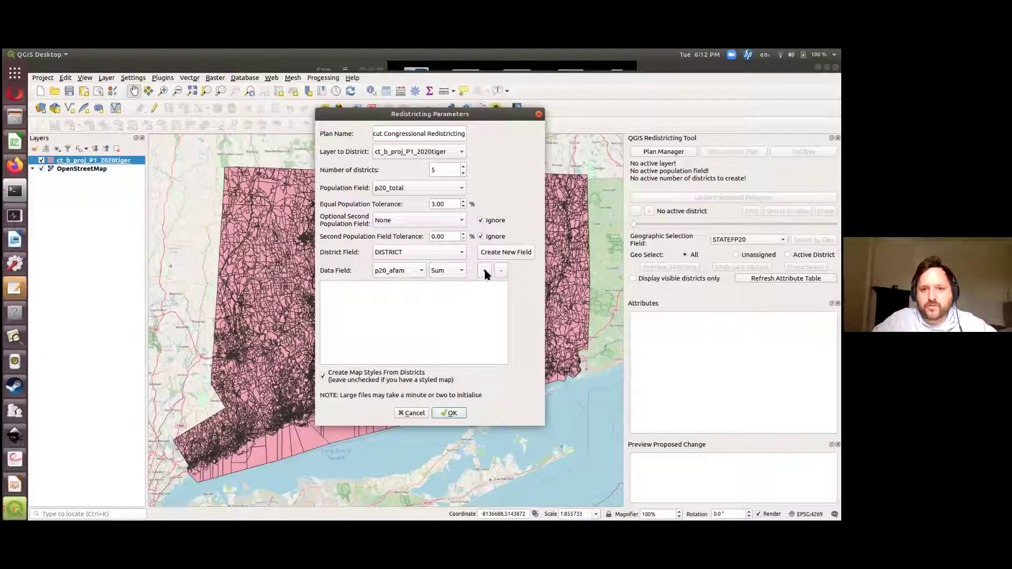
{"action": "left_click", "coordinate": [462, 270]}
{"action": "left_click", "coordinate": [467, 268]}
{"action": "left_click", "coordinate": [448, 271]}
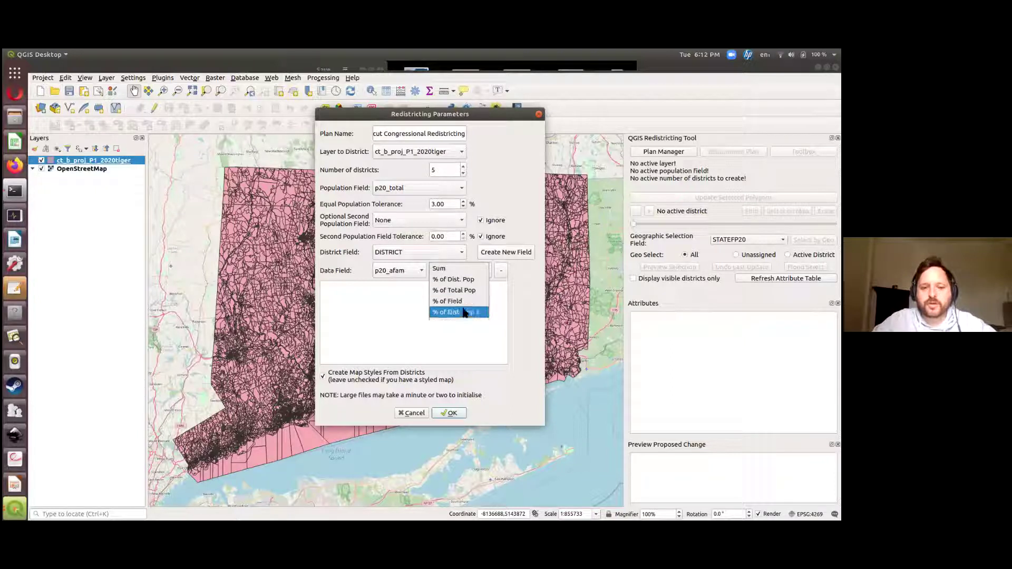
{"action": "left_click", "coordinate": [460, 270]}
{"action": "left_click", "coordinate": [483, 269]}
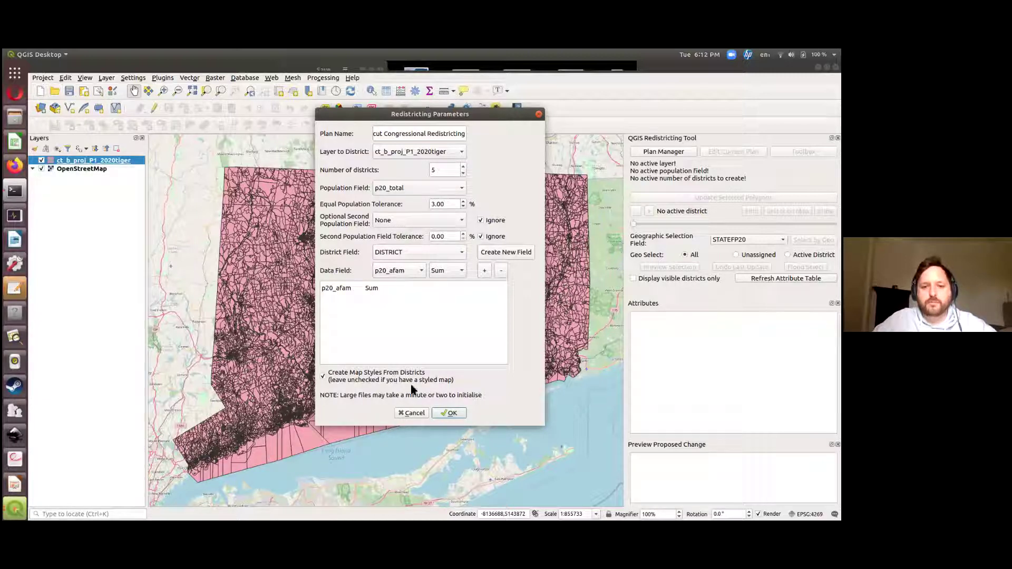
{"action": "left_click", "coordinate": [450, 413]}
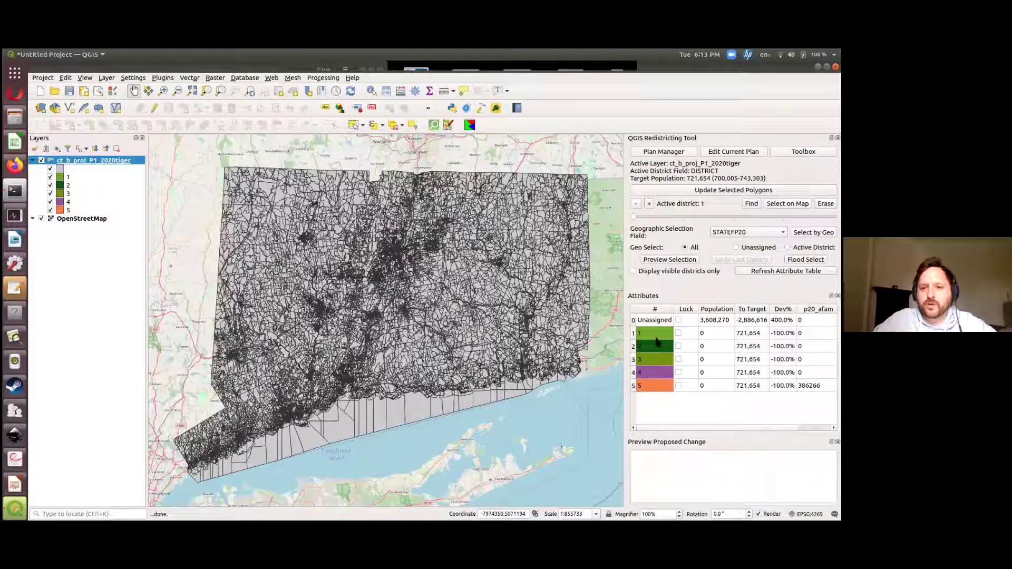
Set the opacity of the ct_b_proj_P1_2020tiger layer to about 50 % in its layer rendering settings
{"action": "right_click", "coordinate": [123, 160]}
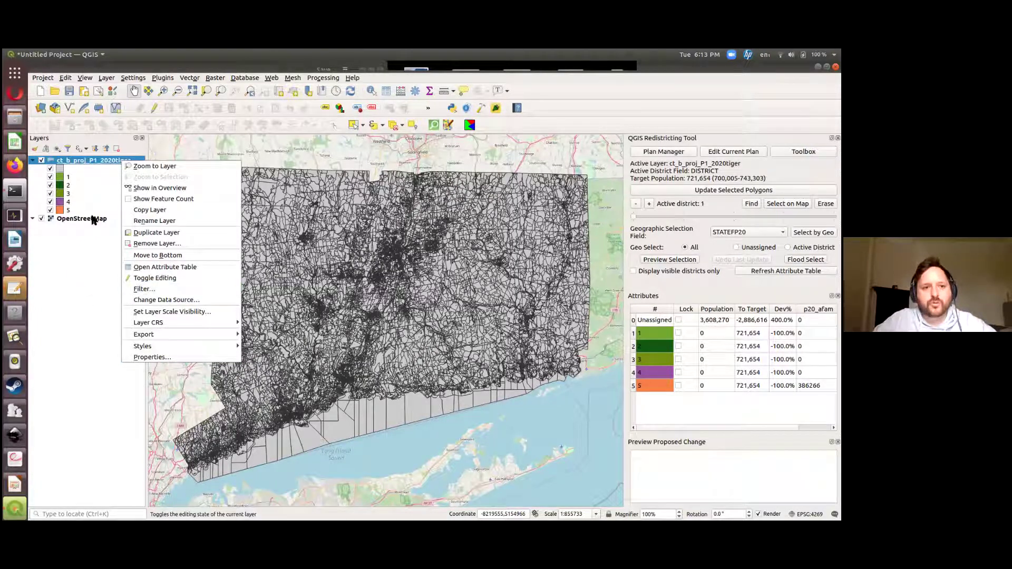
{"action": "left_click", "coordinate": [178, 359]}
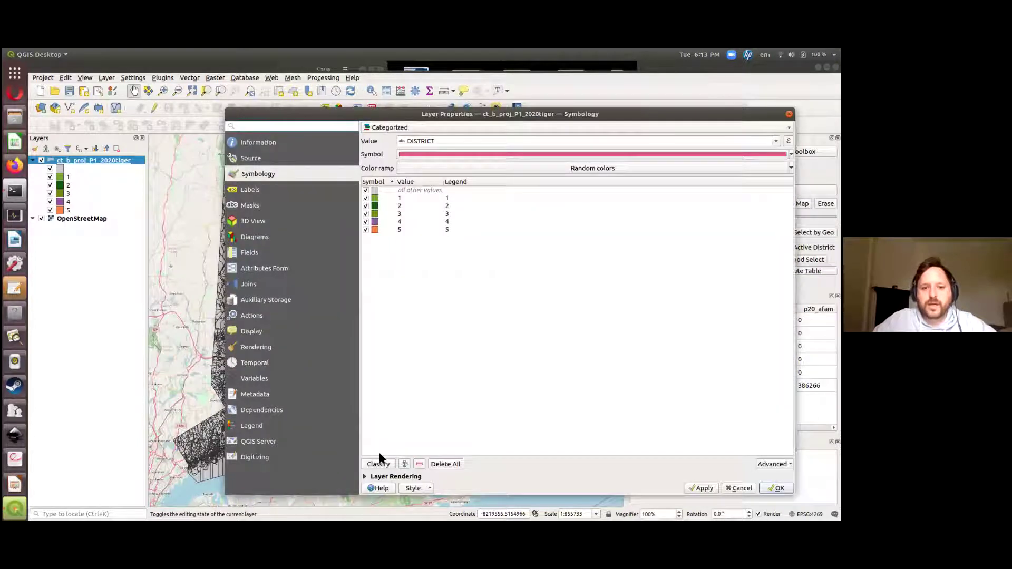
{"action": "left_click", "coordinate": [363, 477]}
{"action": "left_click_drag", "start_coordinate": [742, 422], "coordinate": [627, 427]}
{"action": "left_click", "coordinate": [701, 488]}
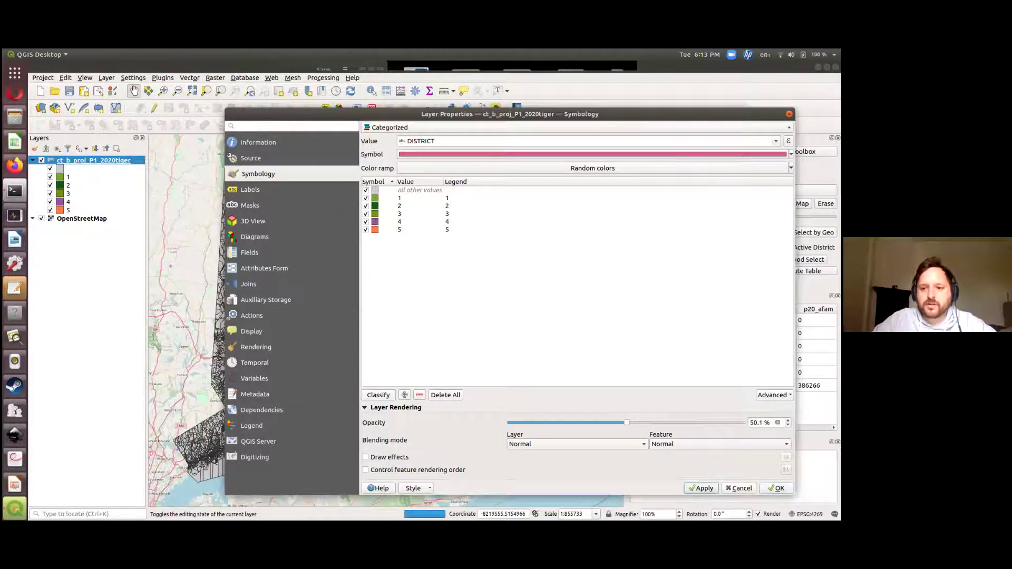
{"action": "left_click", "coordinate": [776, 488]}
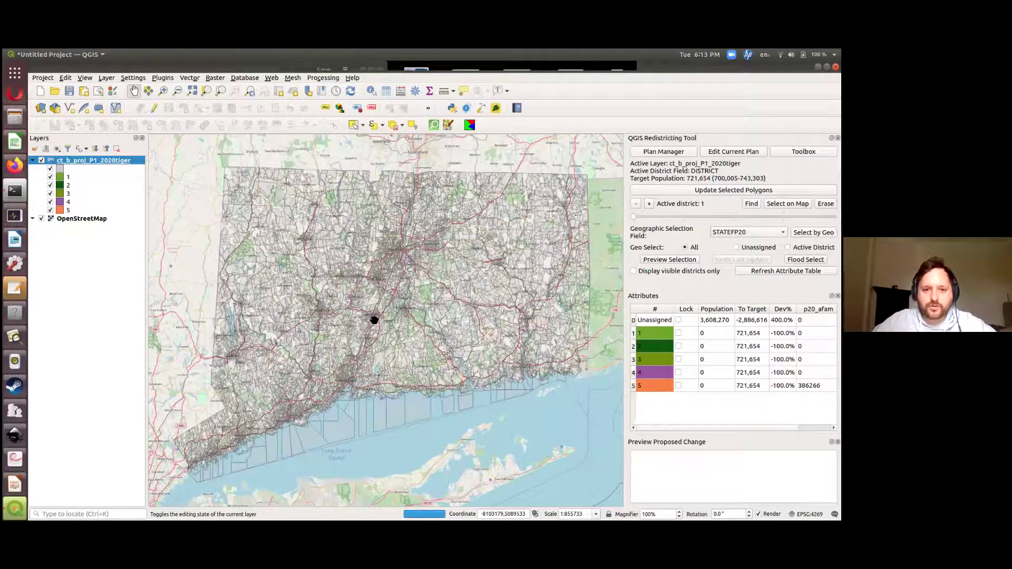
Examine the base map through the semi-transparent block layer along Connecticut's southwestern coast
{"action": "left_click_drag", "start_coordinate": [328, 379], "coordinate": [361, 350]}
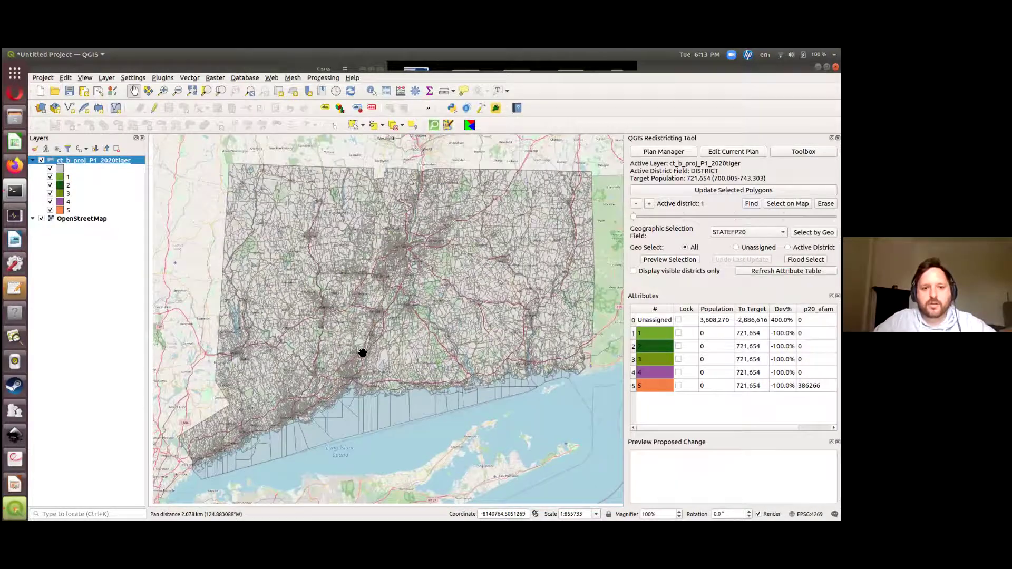
{"action": "scroll", "coordinate": [270, 416], "scroll_direction": "up", "scroll_amount": 1}
{"action": "left_click_drag", "start_coordinate": [246, 367], "coordinate": [308, 339]}
{"action": "scroll", "coordinate": [308, 338], "scroll_direction": "up", "scroll_amount": 1}
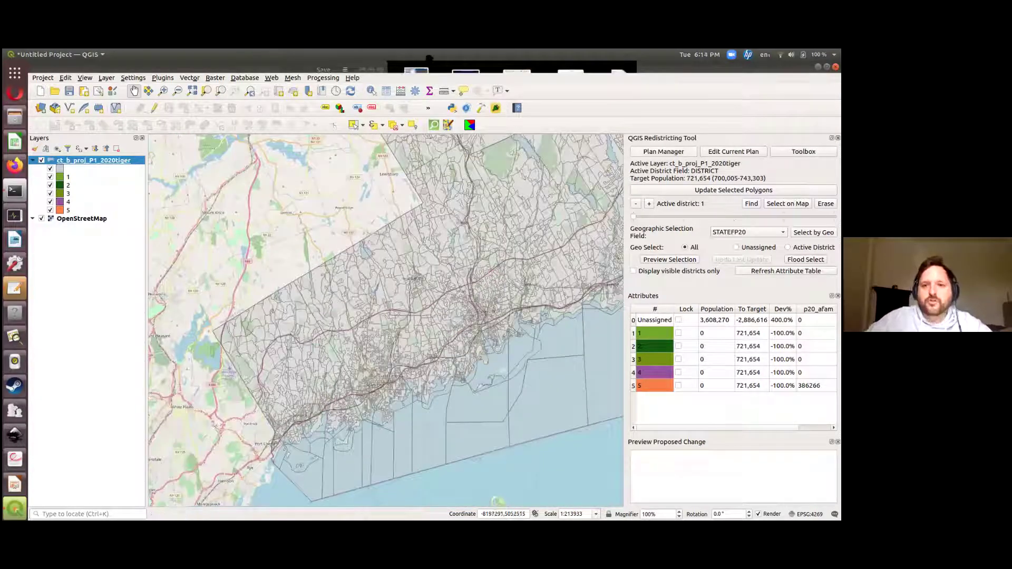
{"action": "left_click", "coordinate": [362, 125]}
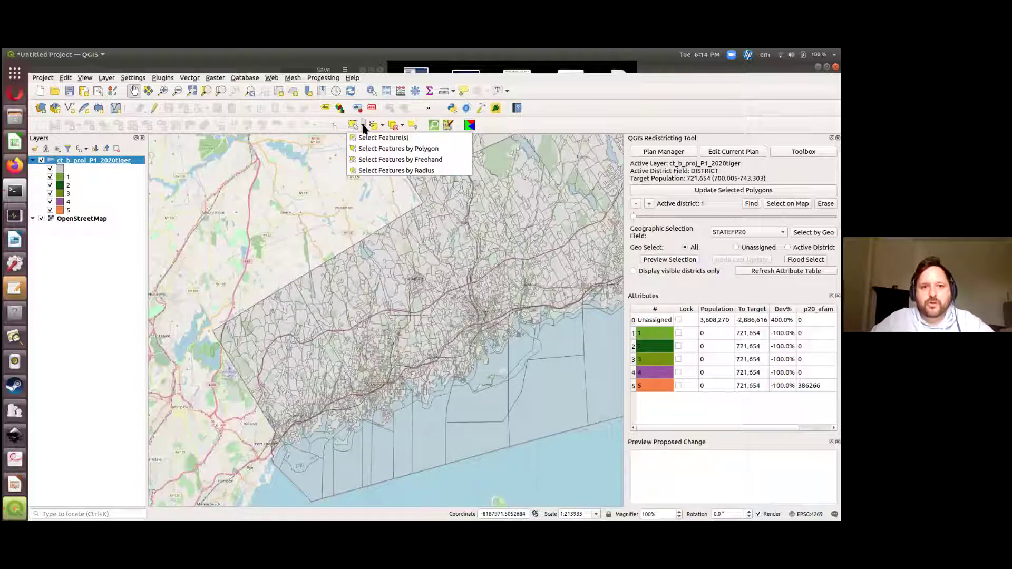
{"action": "left_click", "coordinate": [363, 127]}
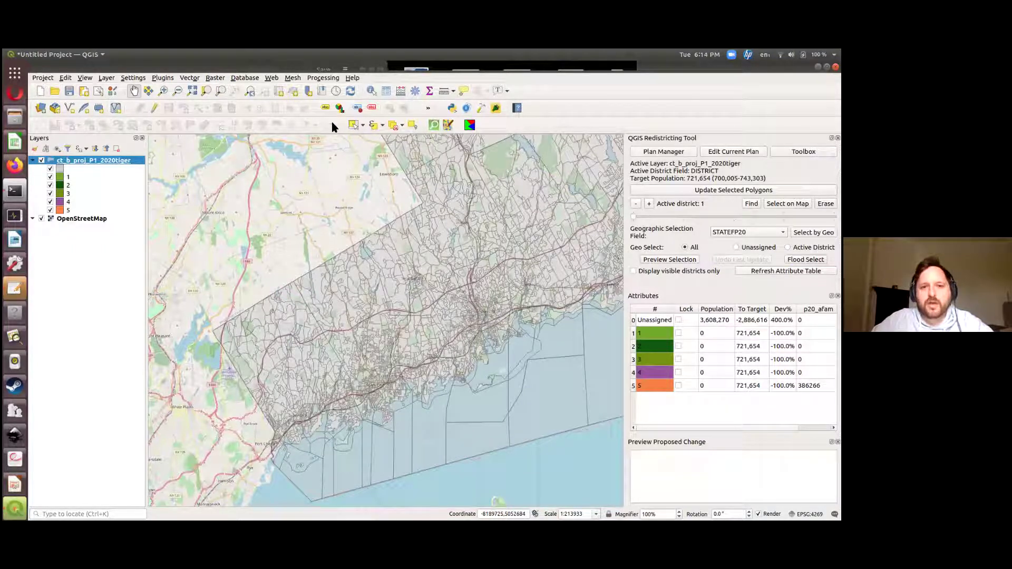
{"action": "left_click", "coordinate": [363, 126]}
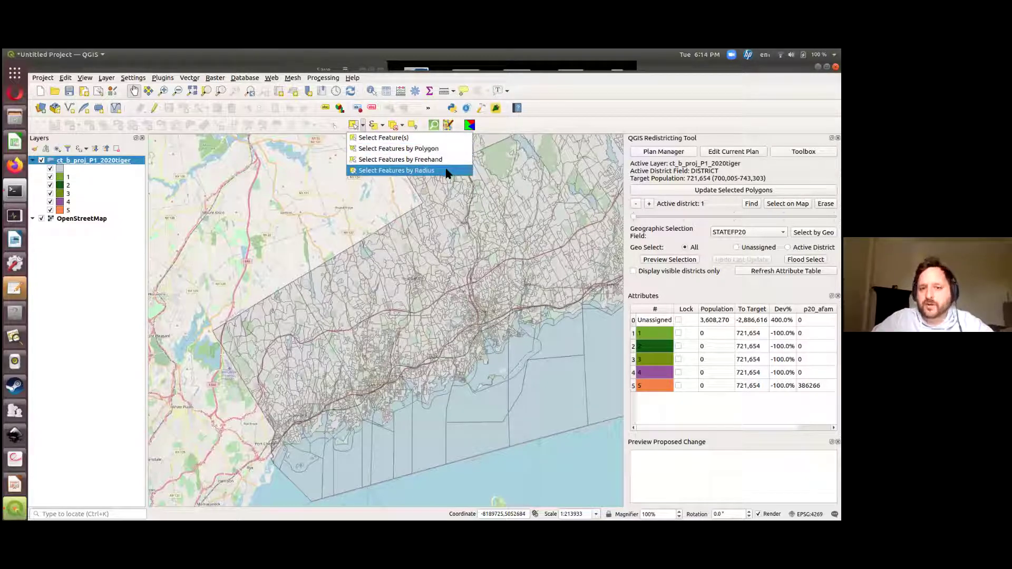
{"action": "left_click", "coordinate": [339, 122]}
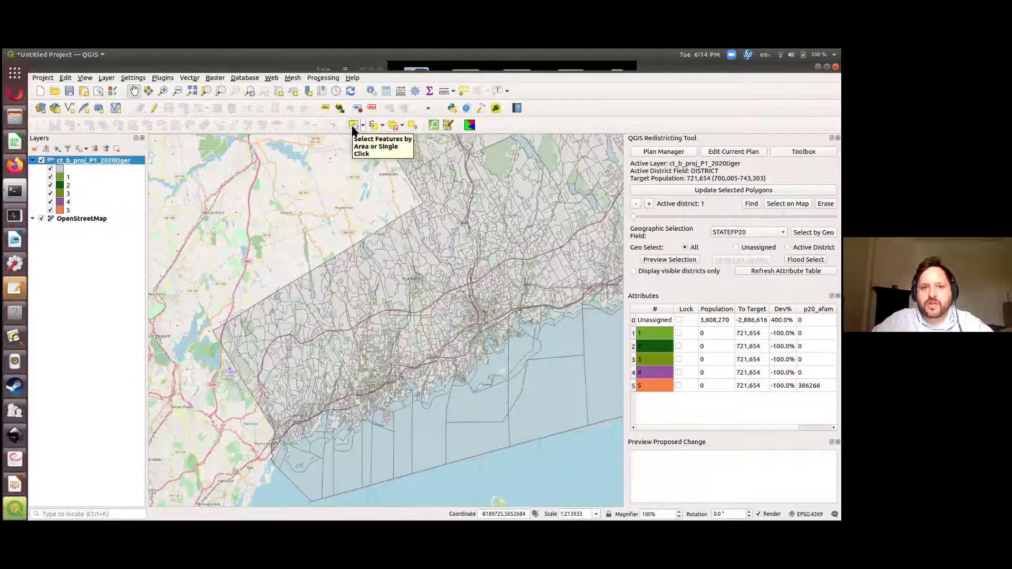
{"action": "left_click", "coordinate": [394, 129]}
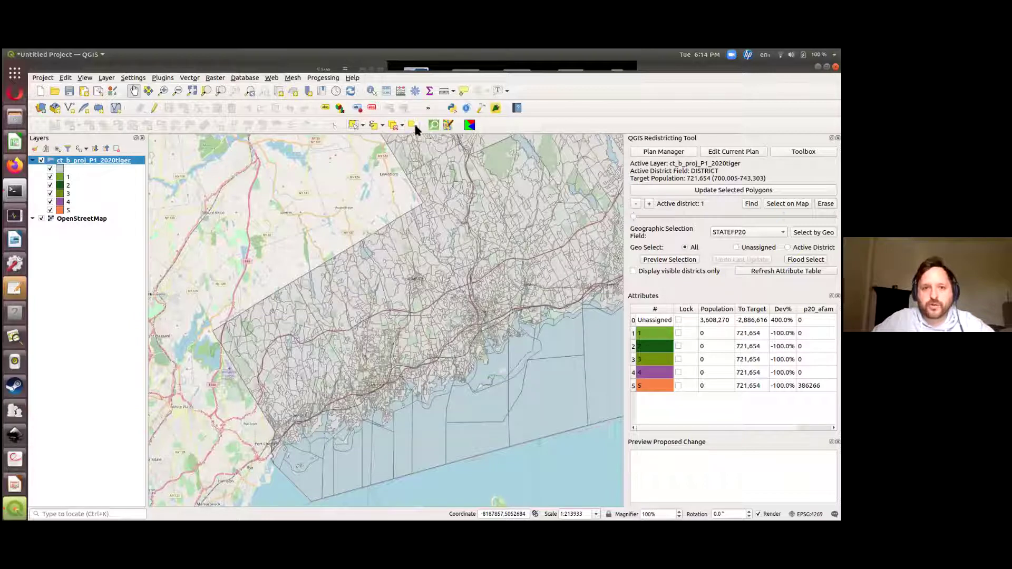
Select a single census block just north of the highway in the state's southwestern corner and assign it to district 1
{"action": "left_click", "coordinate": [363, 125]}
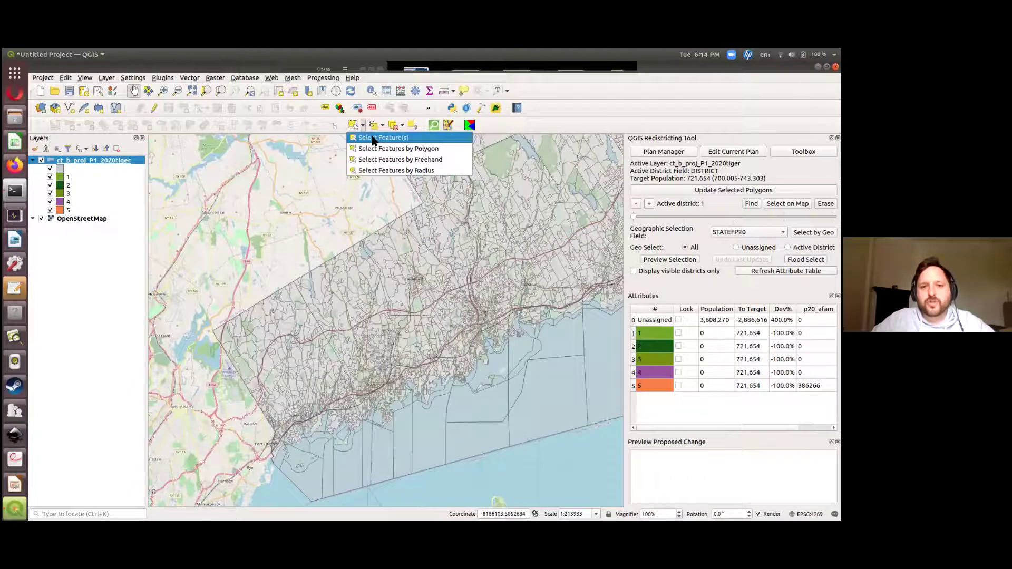
{"action": "left_click", "coordinate": [373, 138]}
{"action": "scroll", "coordinate": [234, 322], "scroll_direction": "up", "scroll_amount": 2}
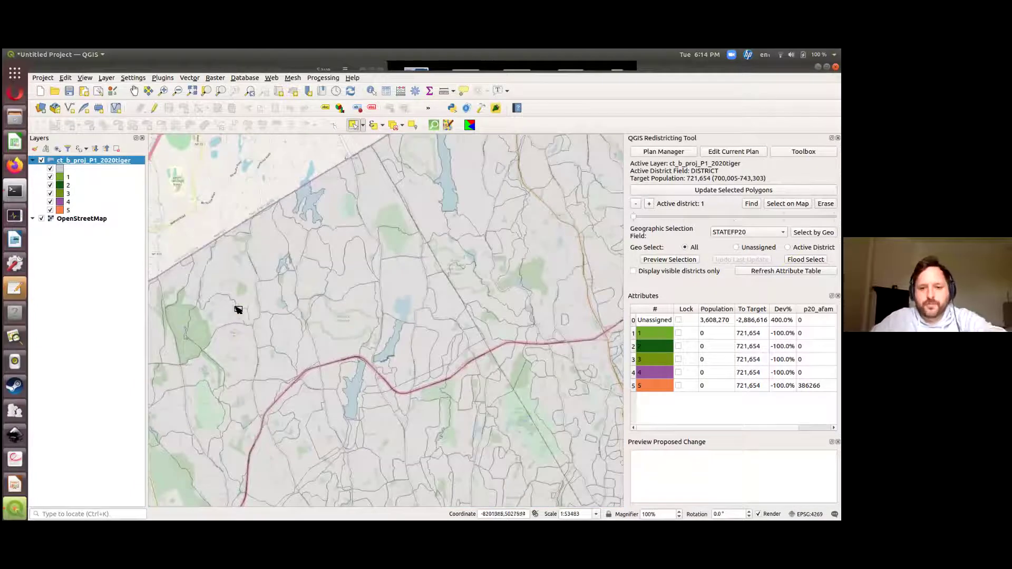
{"action": "left_click", "coordinate": [360, 321]}
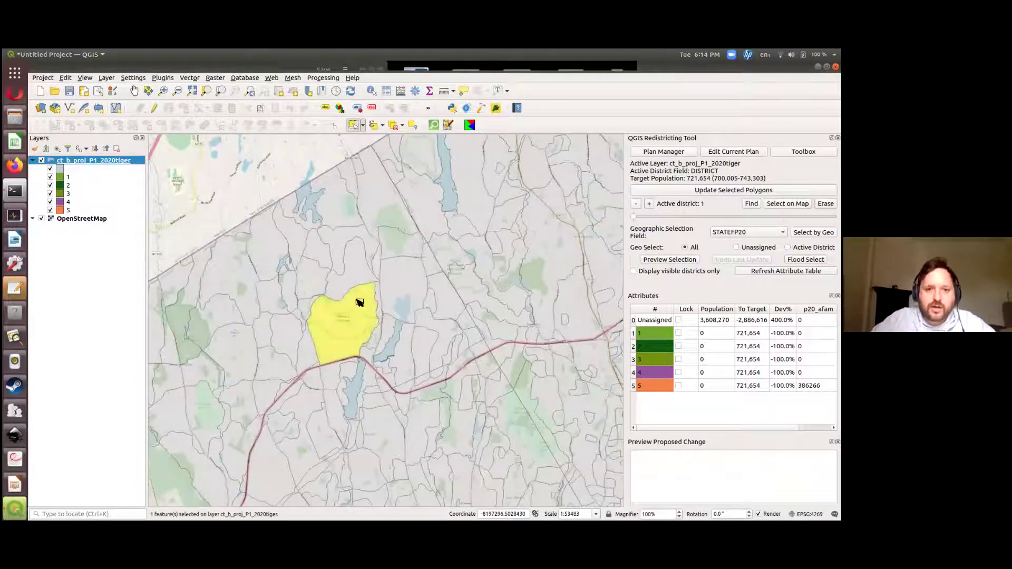
{"action": "left_click", "coordinate": [355, 285]}
{"action": "left_click", "coordinate": [360, 313]}
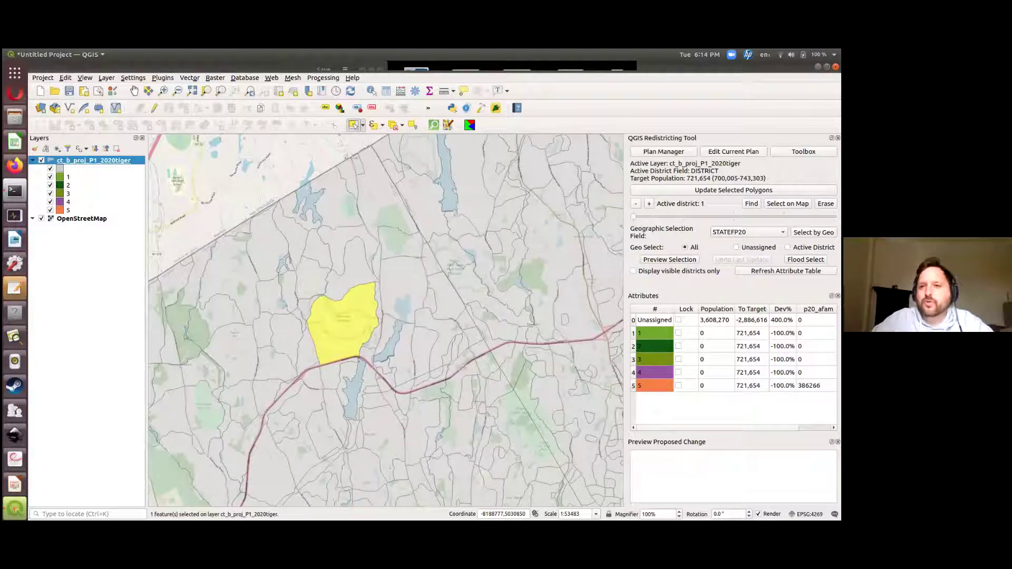
{"action": "left_click", "coordinate": [733, 191]}
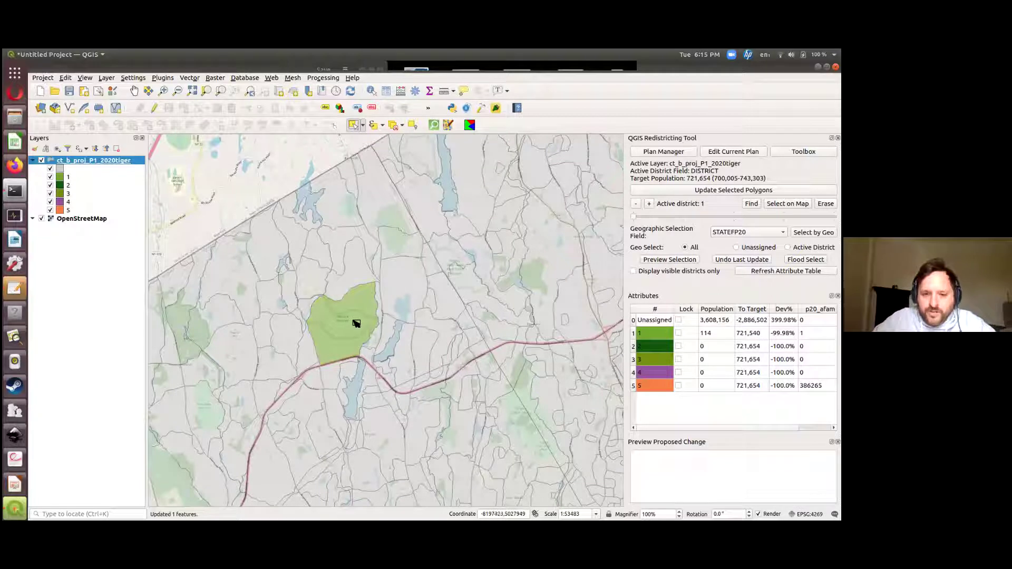
{"action": "scroll", "coordinate": [564, 334], "scroll_direction": "up", "scroll_amount": 1}
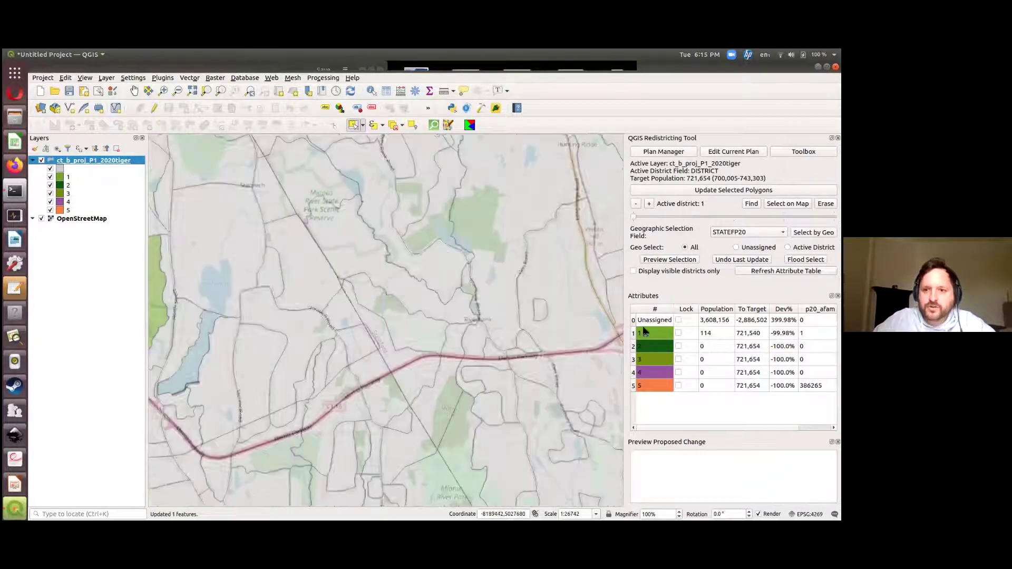
{"action": "scroll", "coordinate": [339, 305], "scroll_direction": "down", "scroll_amount": 1}
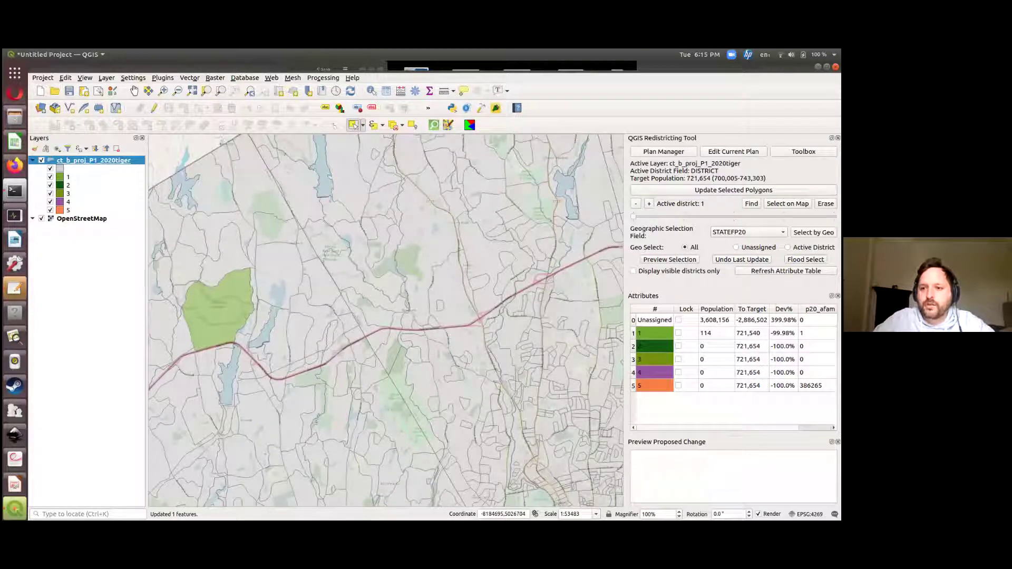
{"action": "left_click", "coordinate": [134, 90]}
{"action": "left_click_drag", "start_coordinate": [387, 245], "coordinate": [374, 294]}
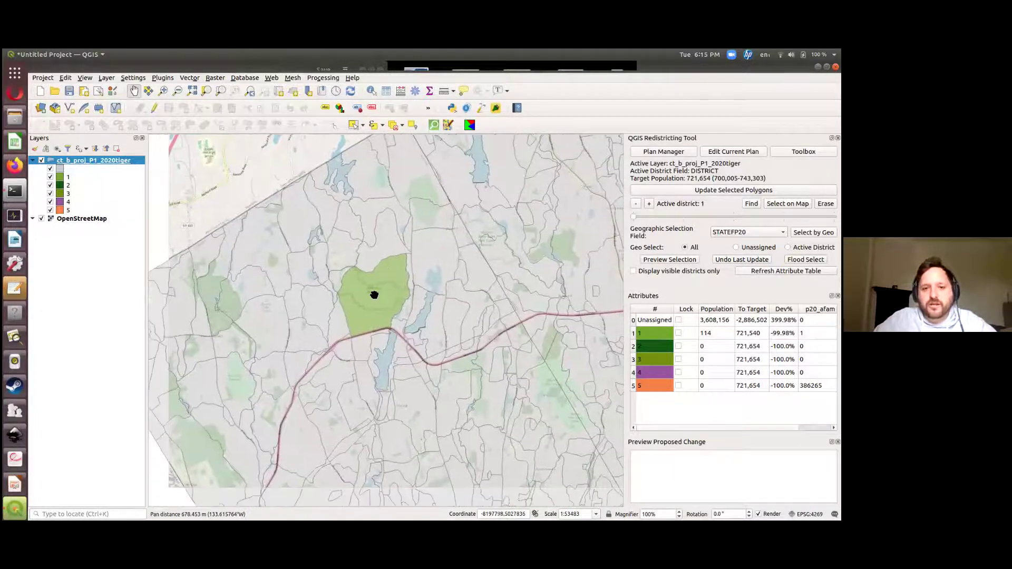
{"action": "scroll", "coordinate": [375, 296], "scroll_direction": "down", "scroll_amount": 1}
{"action": "scroll", "coordinate": [367, 296], "scroll_direction": "up", "scroll_amount": 1}
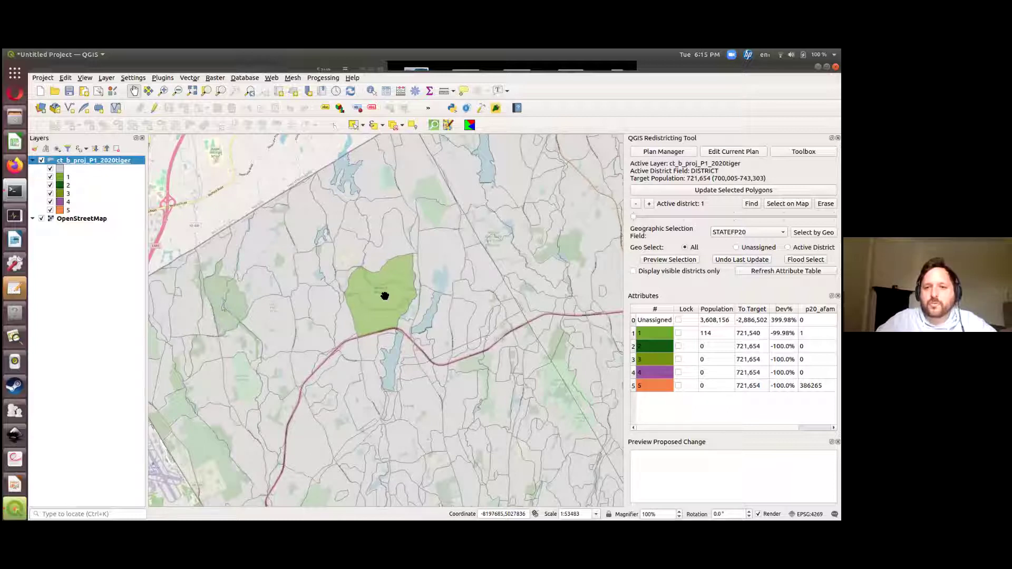
Select the blocks of the state's southwestern corner with a drawn polygon along the New York border and assign them to district 1
{"action": "left_click", "coordinate": [362, 125]}
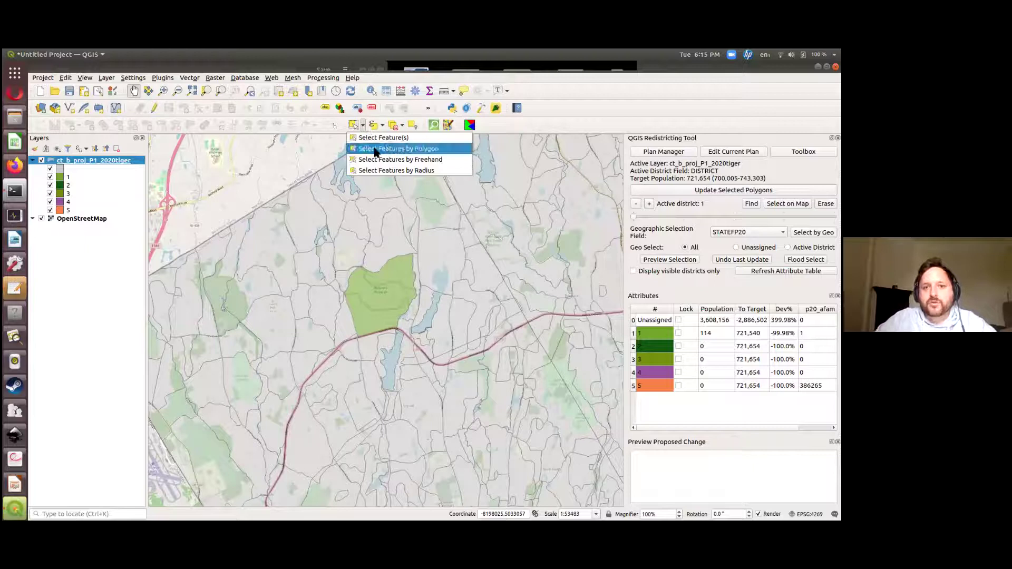
{"action": "left_click", "coordinate": [422, 148]}
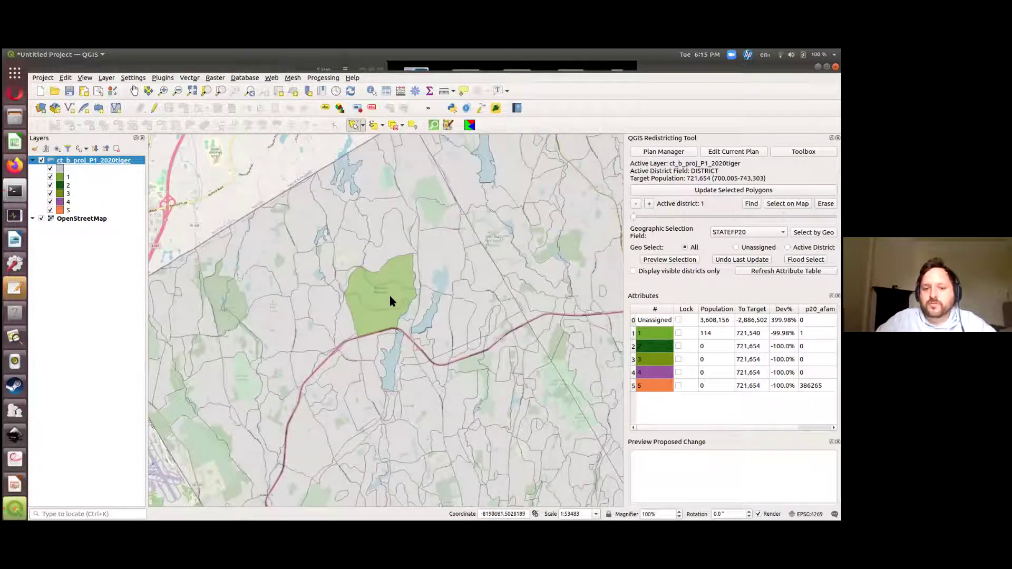
{"action": "scroll", "coordinate": [354, 292], "scroll_direction": "down", "scroll_amount": 1}
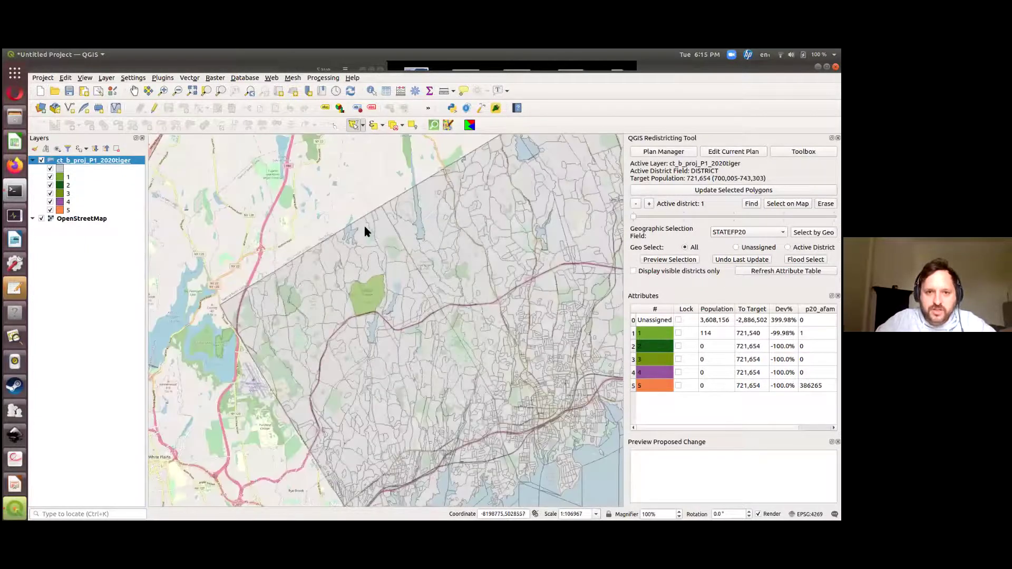
{"action": "left_click", "coordinate": [371, 207]}
{"action": "left_click", "coordinate": [215, 302]}
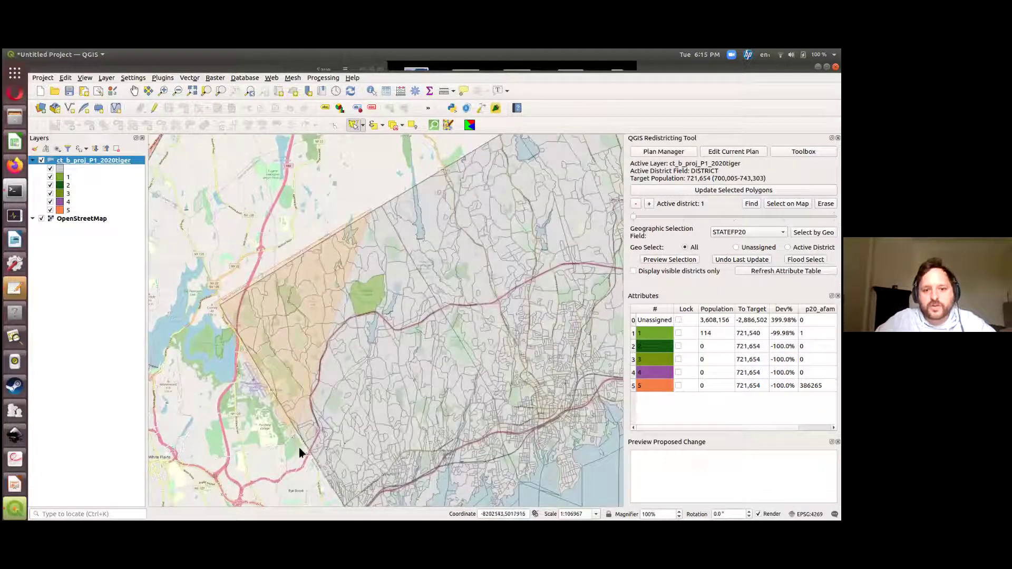
{"action": "left_click", "coordinate": [325, 484]}
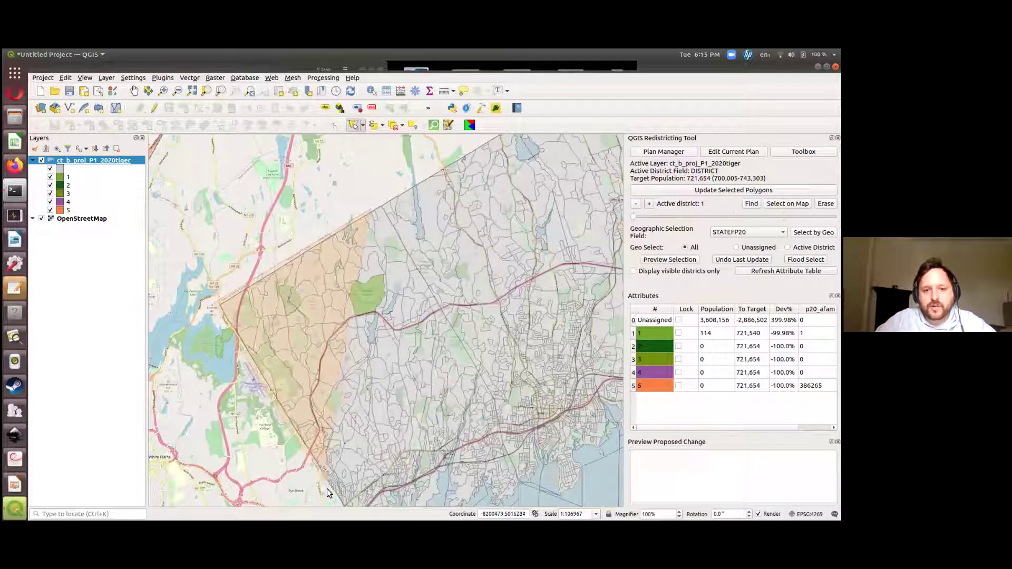
{"action": "right_click", "coordinate": [482, 388]}
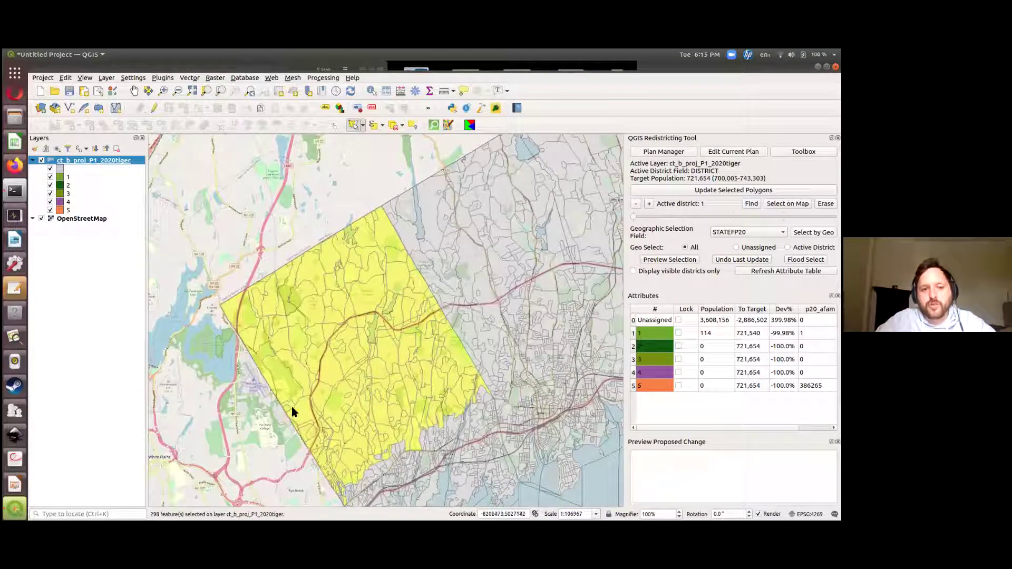
{"action": "left_click", "coordinate": [733, 190]}
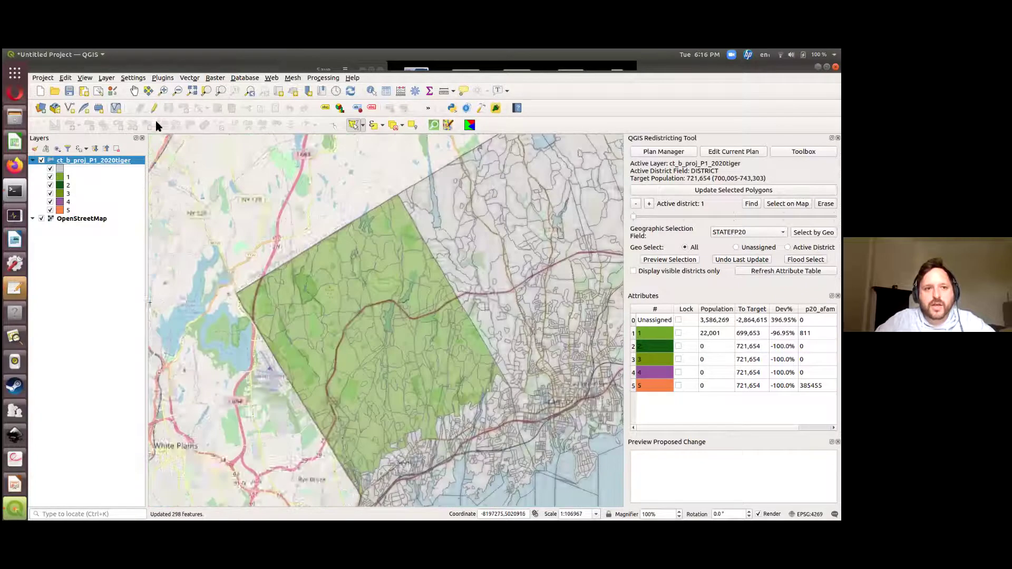
Set the geographic selection field to COUNTYFP20 and select all blocks of the southwesternmost county on the map
{"action": "left_click", "coordinate": [135, 91]}
{"action": "left_click_drag", "start_coordinate": [388, 332], "coordinate": [272, 263]}
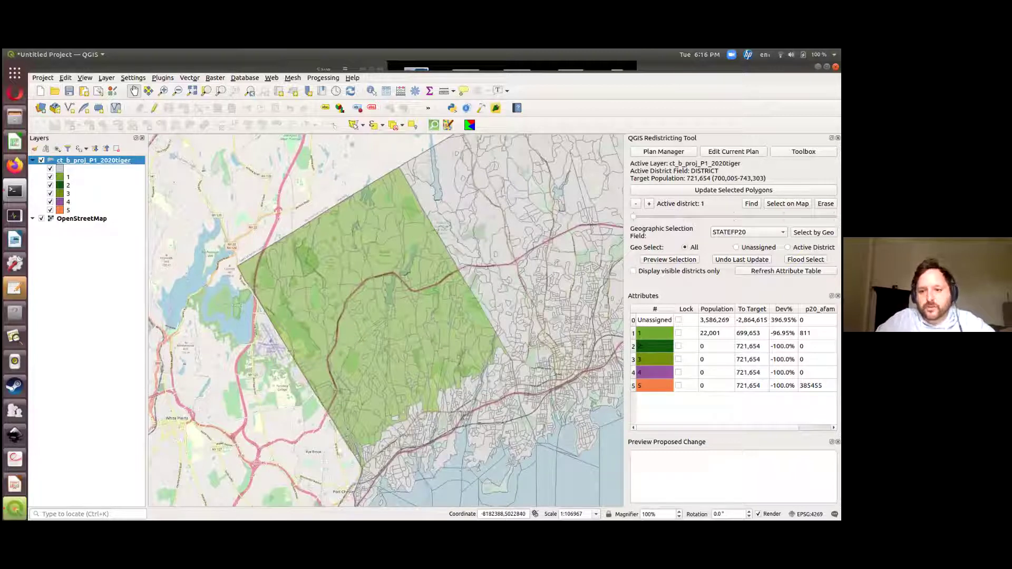
{"action": "left_click_drag", "start_coordinate": [523, 260], "coordinate": [454, 262]}
{"action": "scroll", "coordinate": [438, 274], "scroll_direction": "down", "scroll_amount": 1}
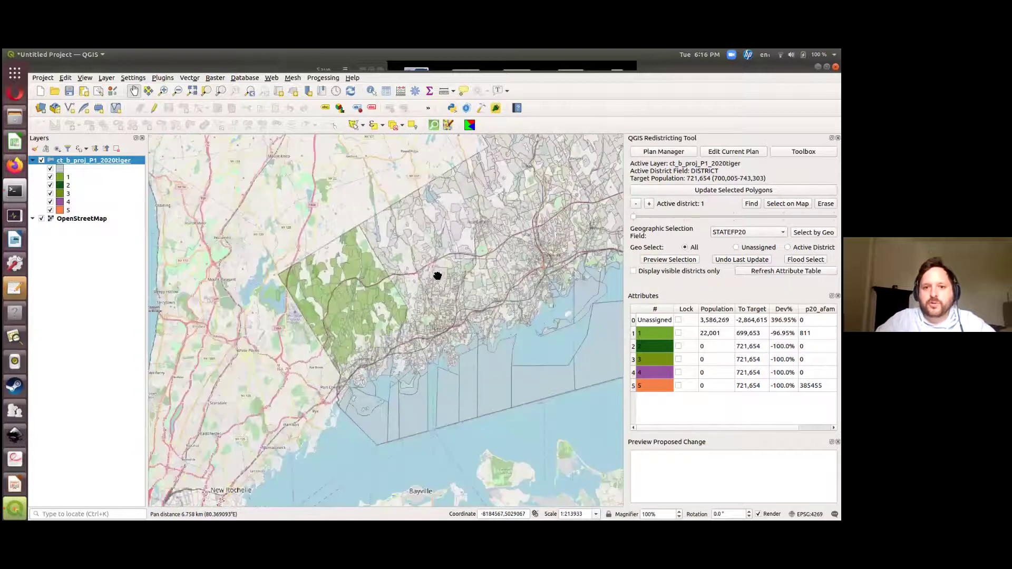
{"action": "scroll", "coordinate": [411, 268], "scroll_direction": "down", "scroll_amount": 1}
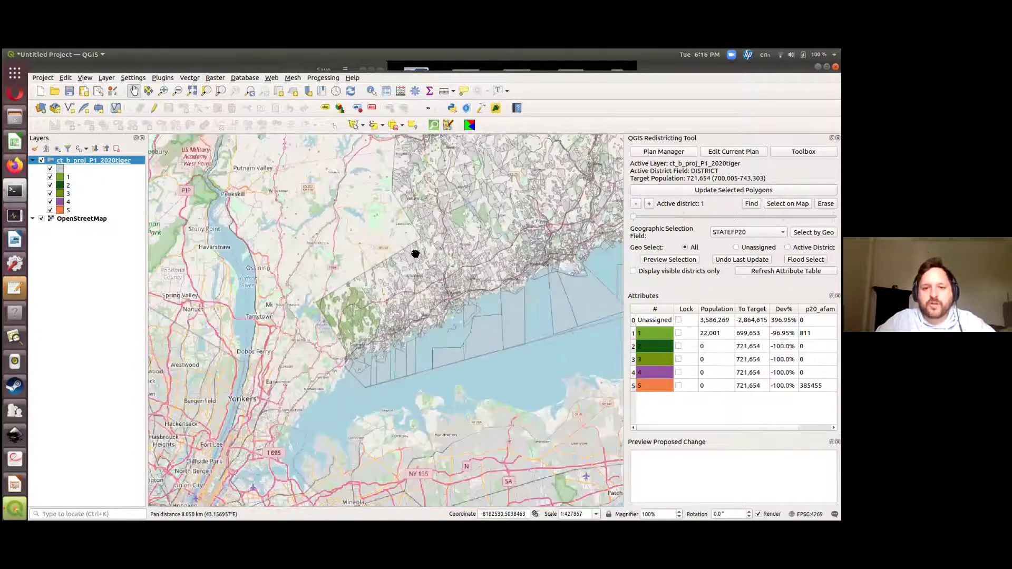
{"action": "left_click_drag", "start_coordinate": [399, 307], "coordinate": [391, 369]}
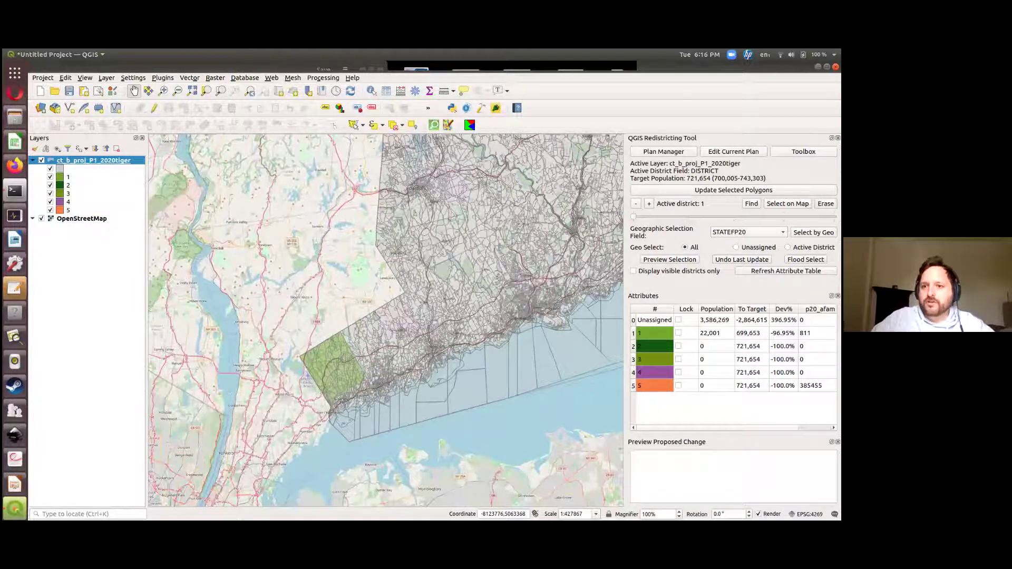
{"action": "left_click", "coordinate": [738, 232]}
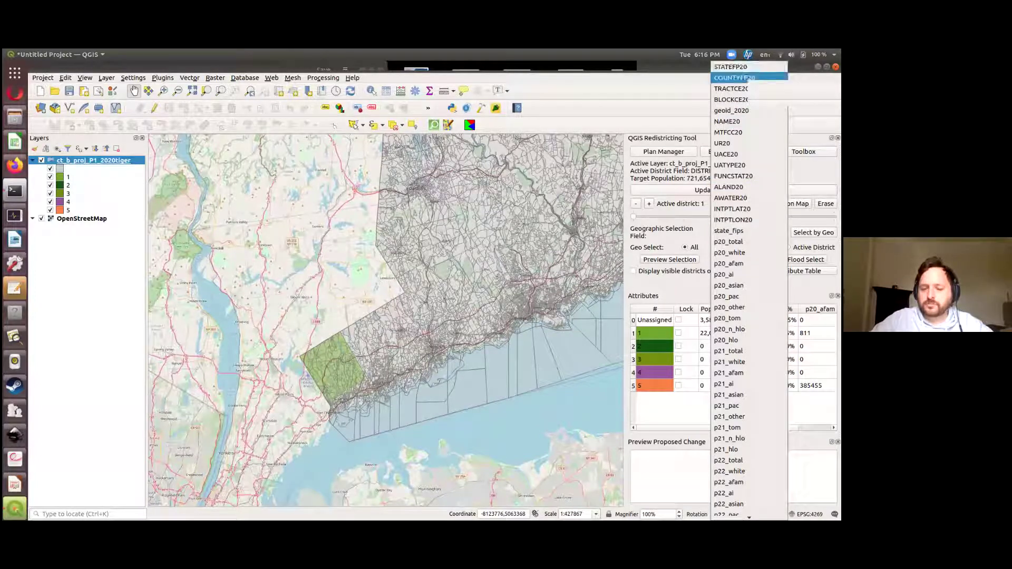
{"action": "left_click", "coordinate": [734, 78]}
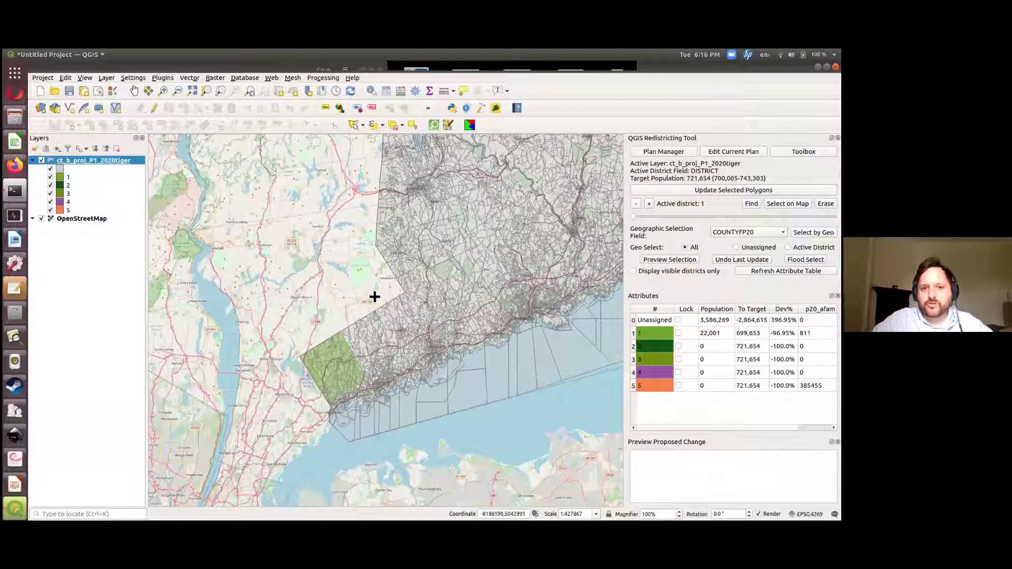
{"action": "left_click", "coordinate": [359, 326]}
Review the selected county and the available geographic selection fields, and assign the county's blocks to district 1
{"action": "left_click", "coordinate": [134, 91]}
{"action": "left_click", "coordinate": [330, 271]}
{"action": "left_click_drag", "start_coordinate": [329, 271], "coordinate": [323, 315]}
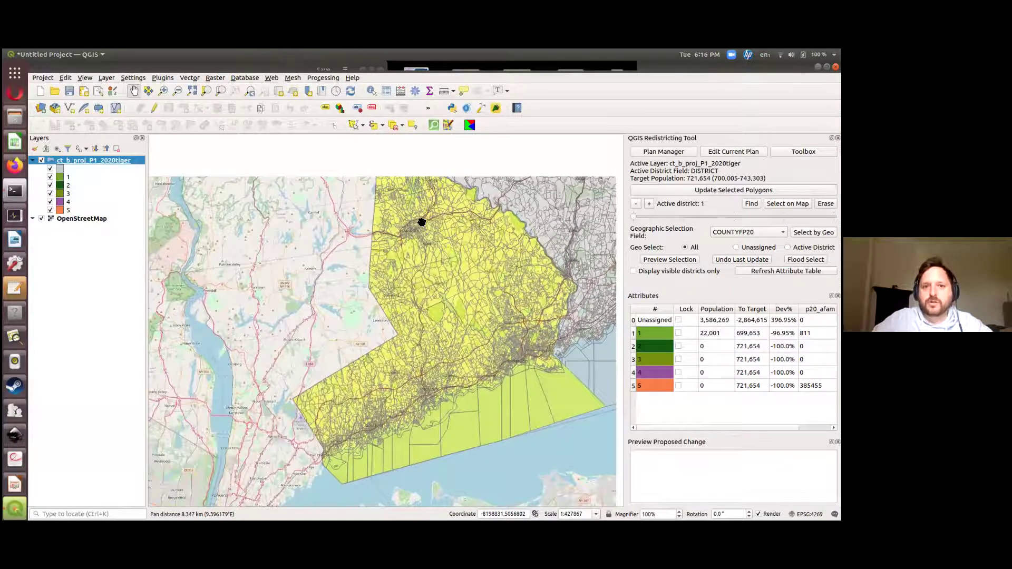
{"action": "left_click_drag", "start_coordinate": [424, 259], "coordinate": [411, 251]}
{"action": "scroll", "coordinate": [424, 261], "scroll_direction": "down", "scroll_amount": 1}
{"action": "scroll", "coordinate": [427, 273], "scroll_direction": "up", "scroll_amount": 1}
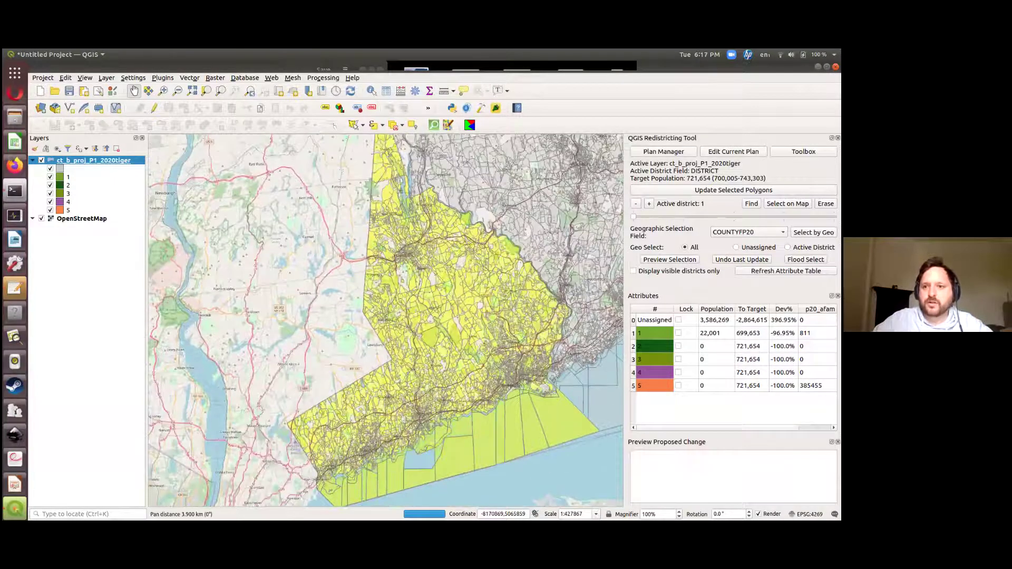
{"action": "left_click", "coordinate": [748, 232]}
{"action": "key", "text": "Up"}
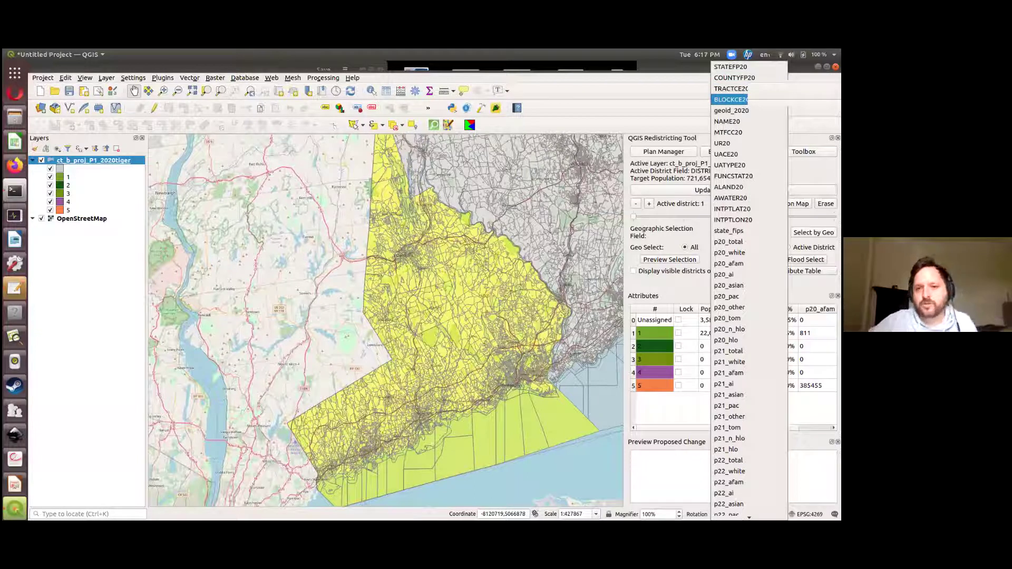
{"action": "left_click", "coordinate": [637, 100]}
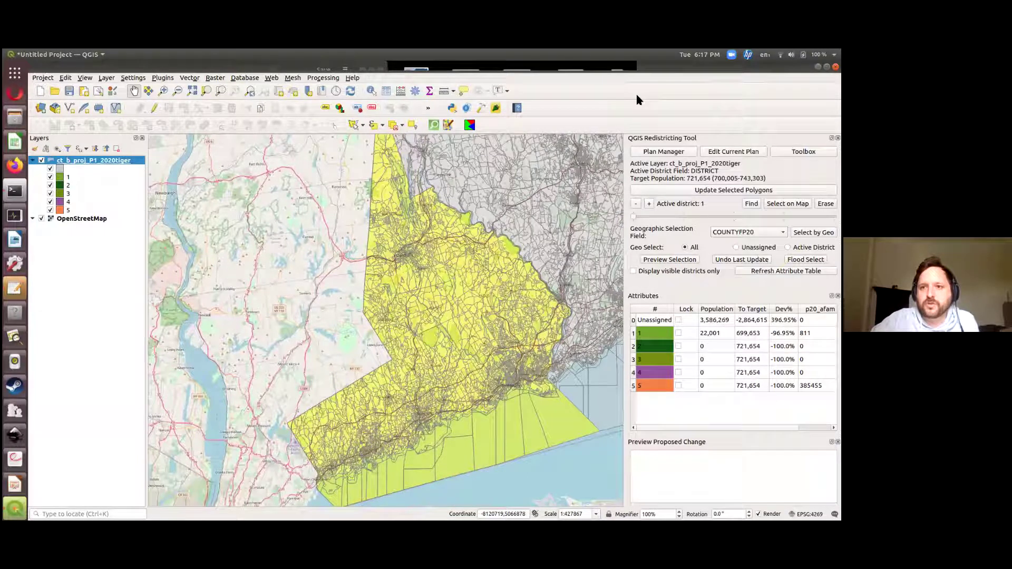
{"action": "left_click", "coordinate": [747, 232]}
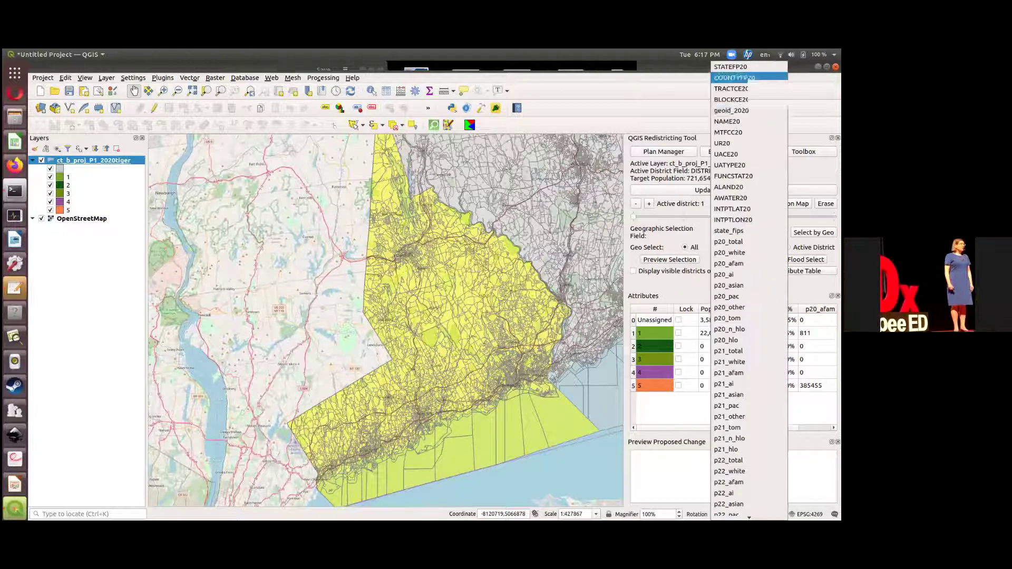
{"action": "left_click", "coordinate": [618, 106]}
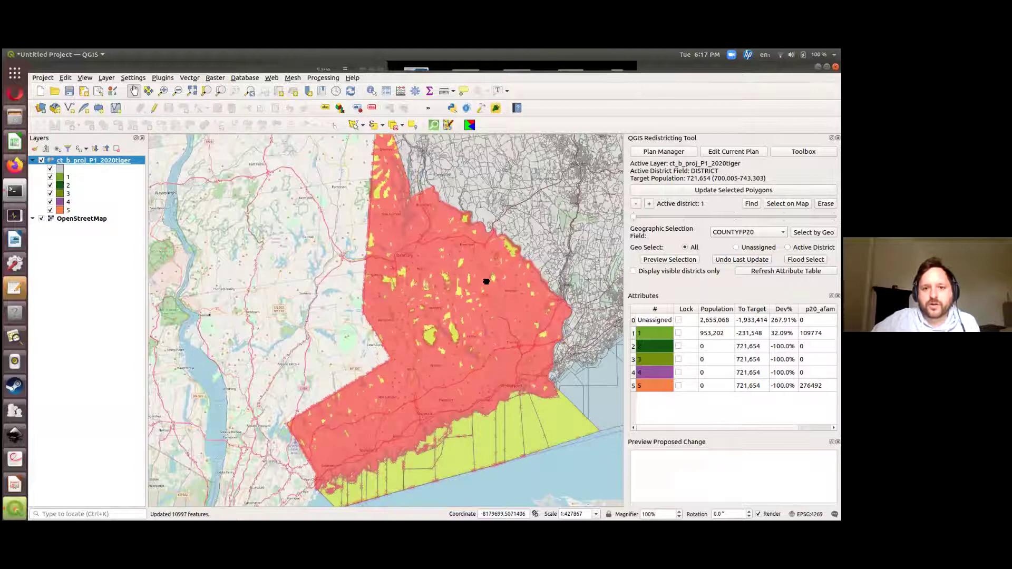
Set the geographic selection field to TRACTCE20 with the unassigned area north of district 1 in view
{"action": "mouse_move", "coordinate": [429, 300]}
{"action": "left_mouse_down"}
{"action": "mouse_move", "coordinate": [447, 255]}
{"action": "mouse_move", "coordinate": [416, 315]}
{"action": "left_mouse_up"}
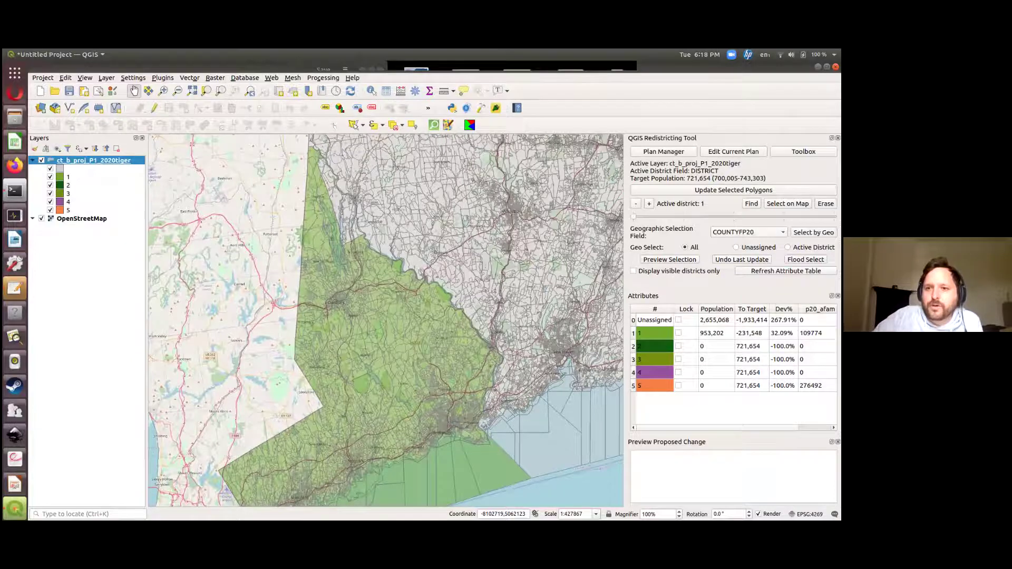
{"action": "left_click", "coordinate": [747, 232]}
{"action": "left_click", "coordinate": [748, 88]}
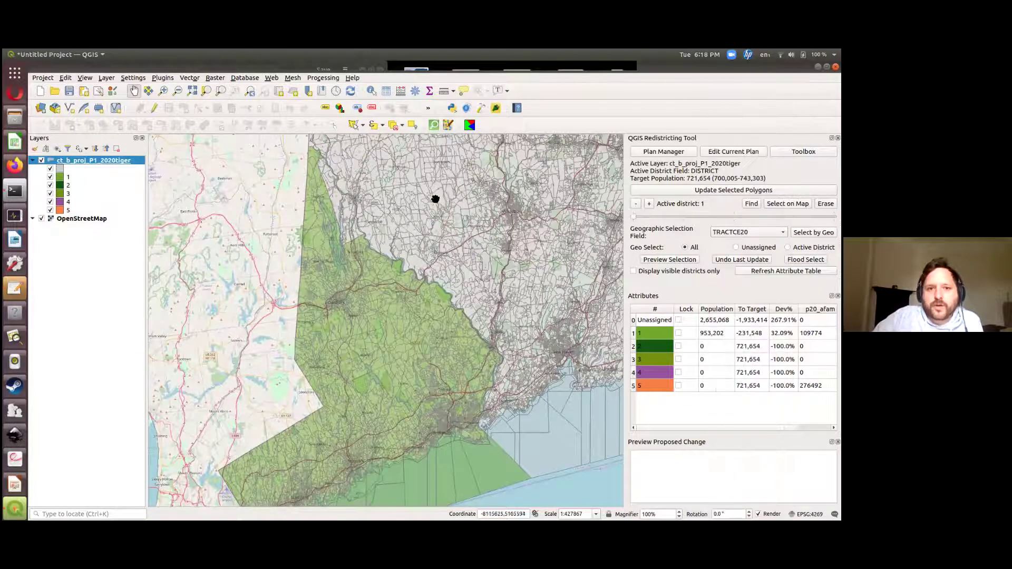
Find active district 1 on the map with its blocks selected, and bring the view back to southwestern Connecticut
{"action": "left_click", "coordinate": [648, 204]}
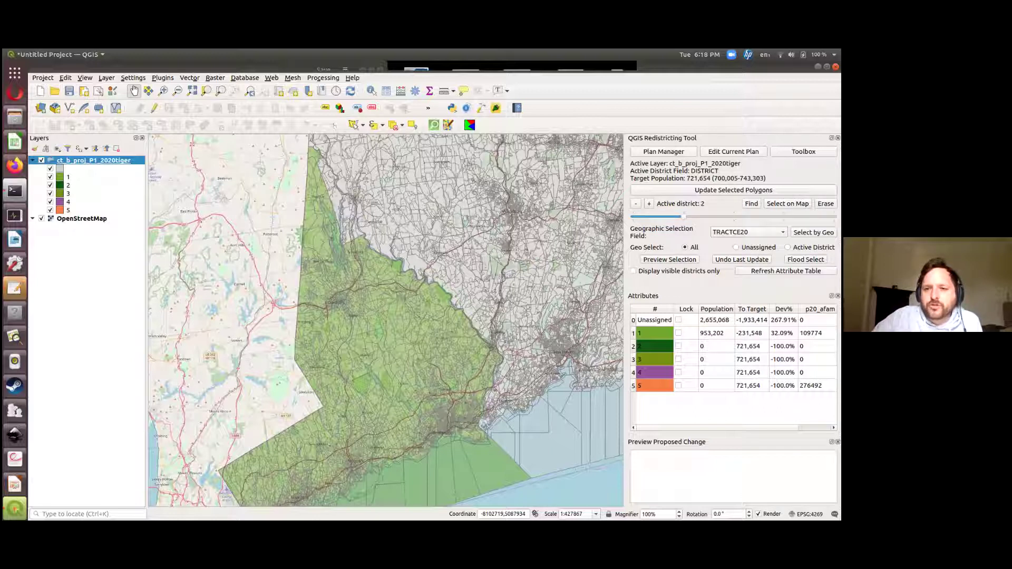
{"action": "left_click", "coordinate": [650, 204]}
{"action": "left_click", "coordinate": [635, 204]}
{"action": "left_click", "coordinate": [635, 204]}
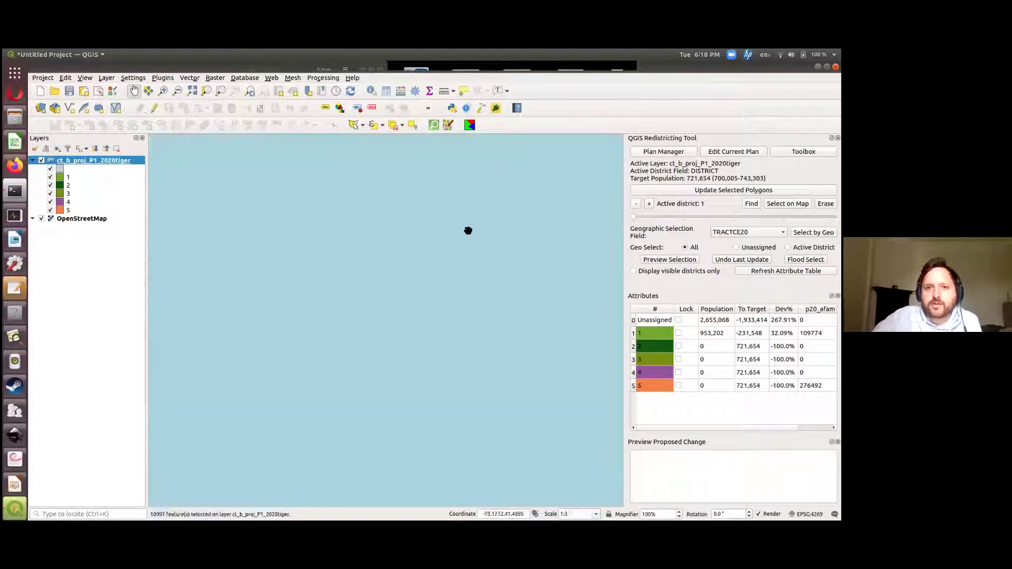
{"action": "scroll", "coordinate": [437, 204], "scroll_direction": "down", "scroll_amount": 3}
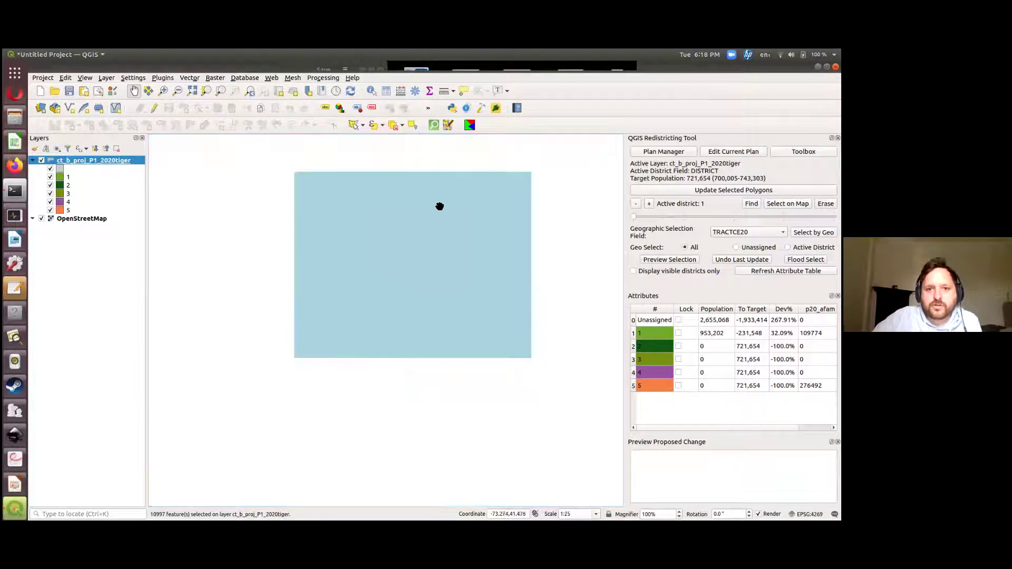
{"action": "scroll", "coordinate": [431, 224], "scroll_direction": "down", "scroll_amount": 6}
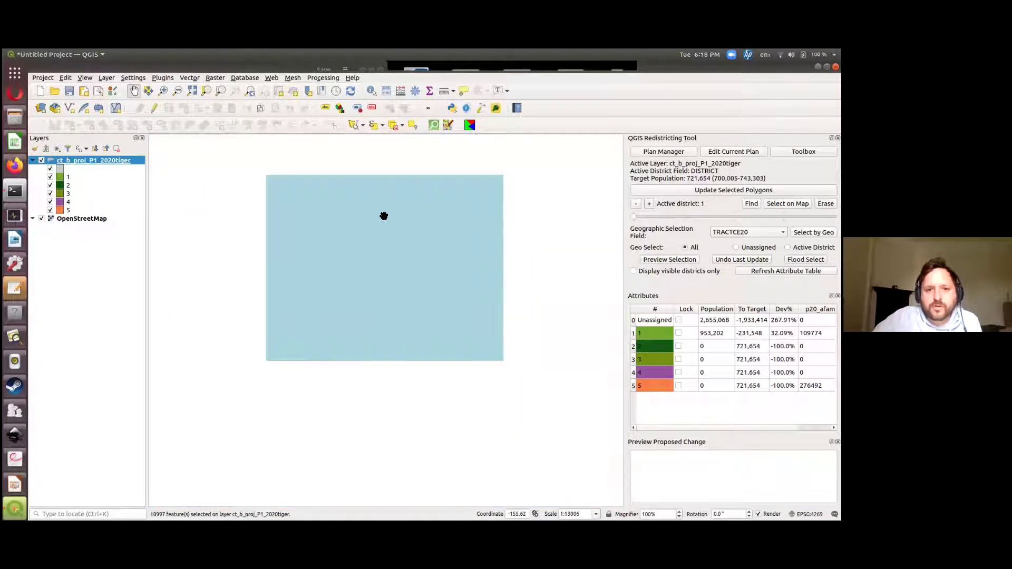
{"action": "scroll", "coordinate": [427, 324], "scroll_direction": "down", "scroll_amount": 10}
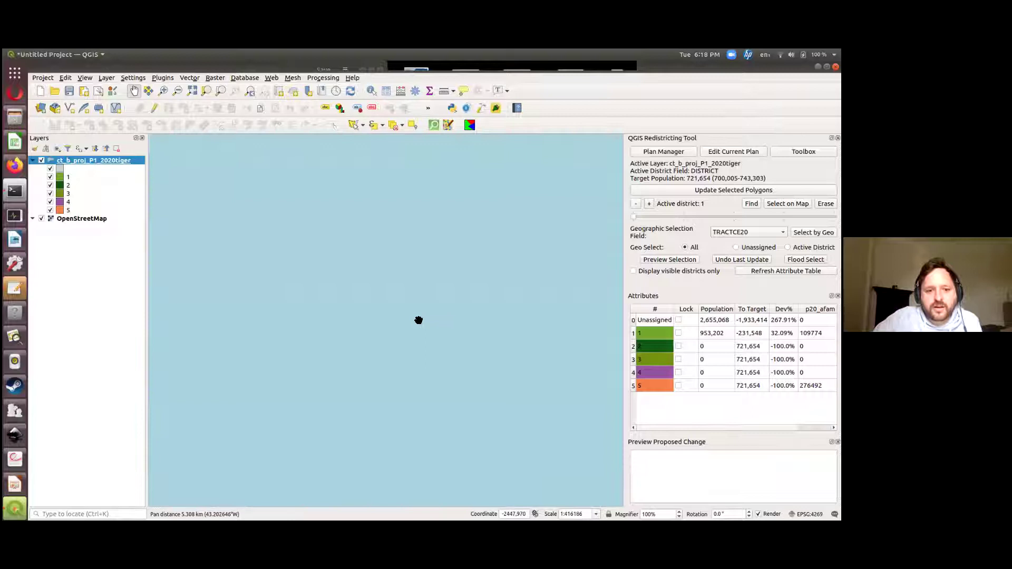
{"action": "scroll", "coordinate": [390, 295], "scroll_direction": "up", "scroll_amount": 7}
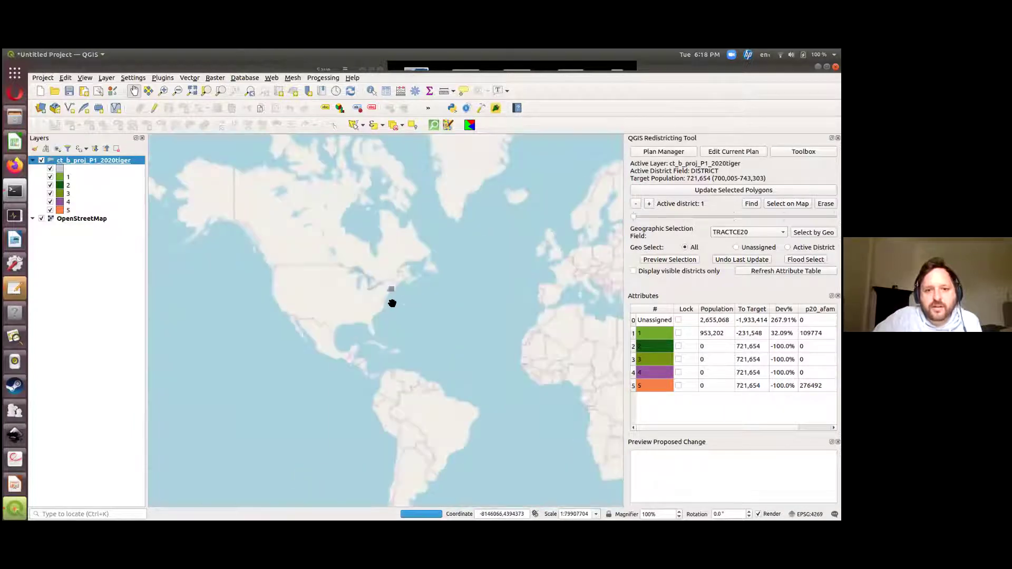
{"action": "scroll", "coordinate": [385, 262], "scroll_direction": "up", "scroll_amount": 4}
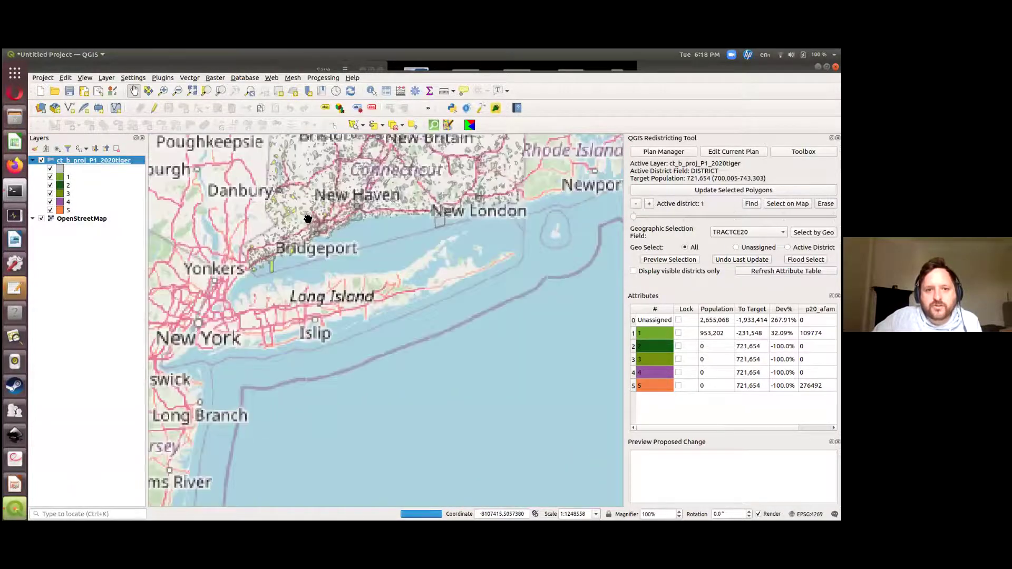
{"action": "left_click_drag", "start_coordinate": [397, 285], "coordinate": [418, 275]}
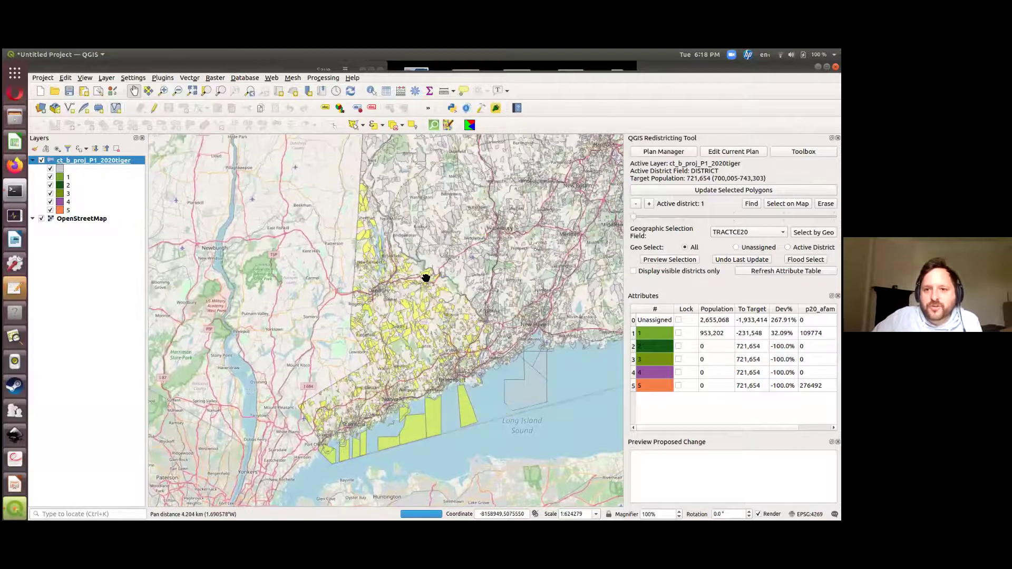
Try the eraser mode, make district 2 the active district and clear the block selection
{"action": "left_click", "coordinate": [648, 204]}
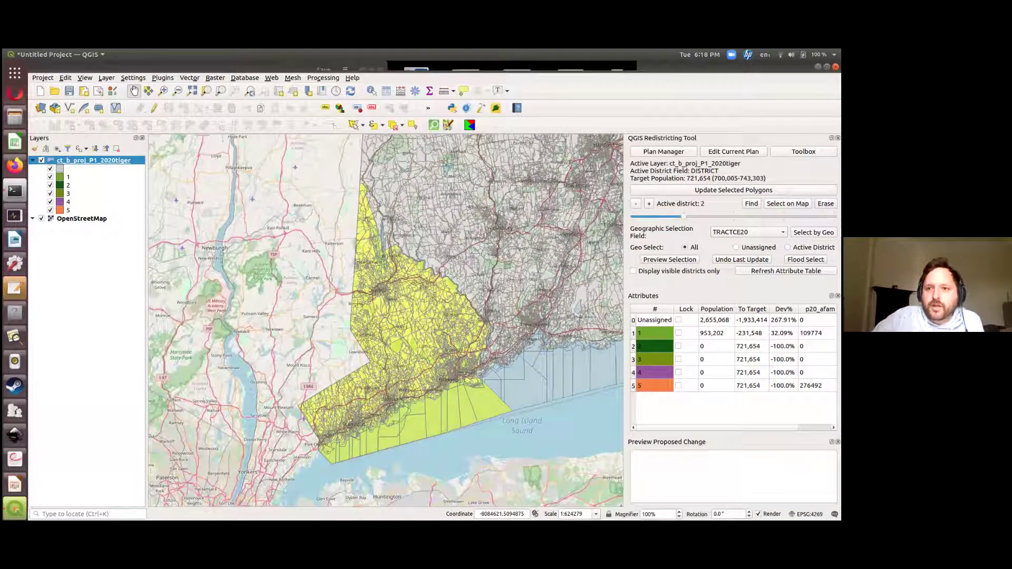
{"action": "left_click", "coordinate": [635, 204]}
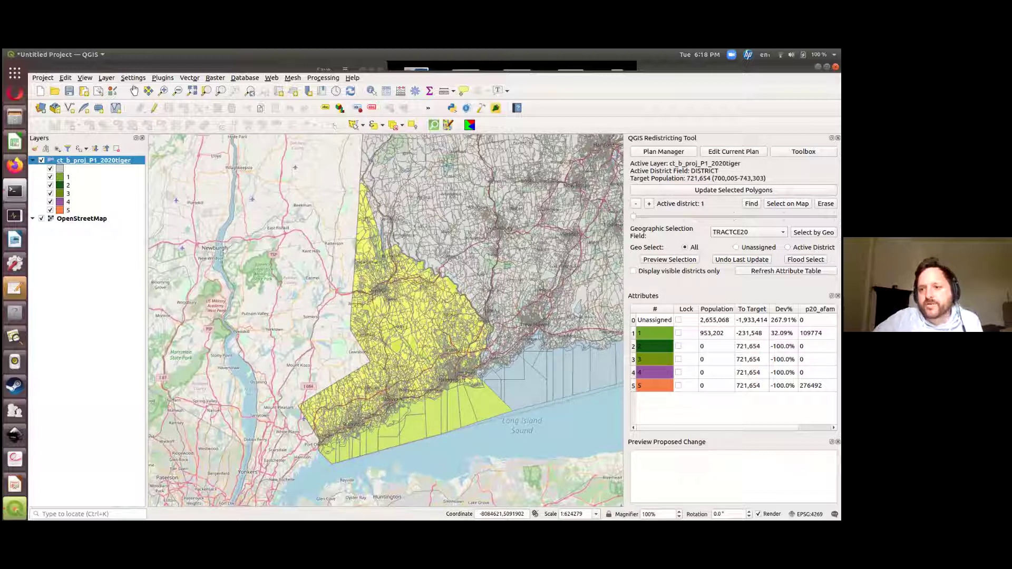
{"action": "left_click", "coordinate": [825, 203]}
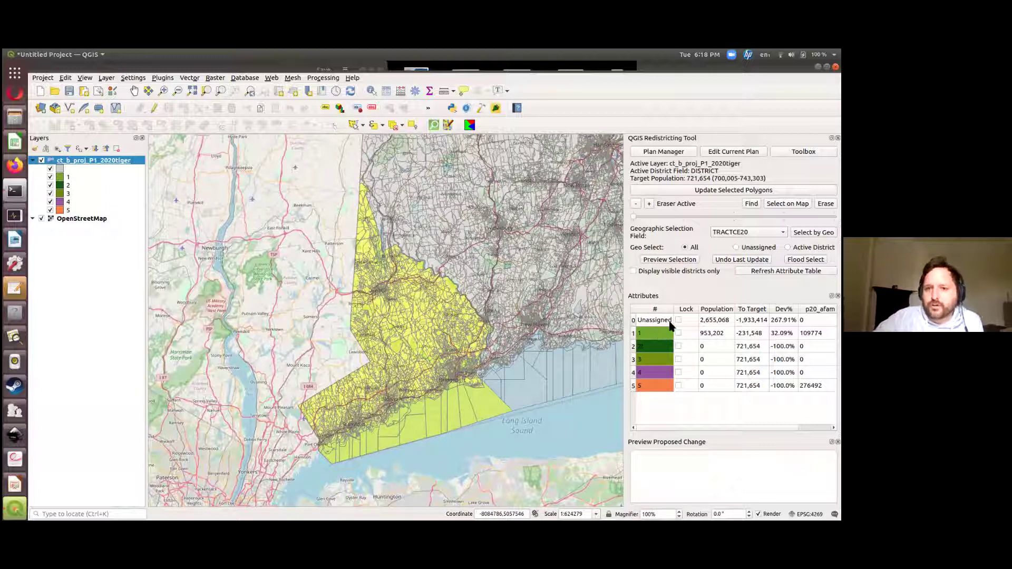
{"action": "left_click", "coordinate": [649, 204]}
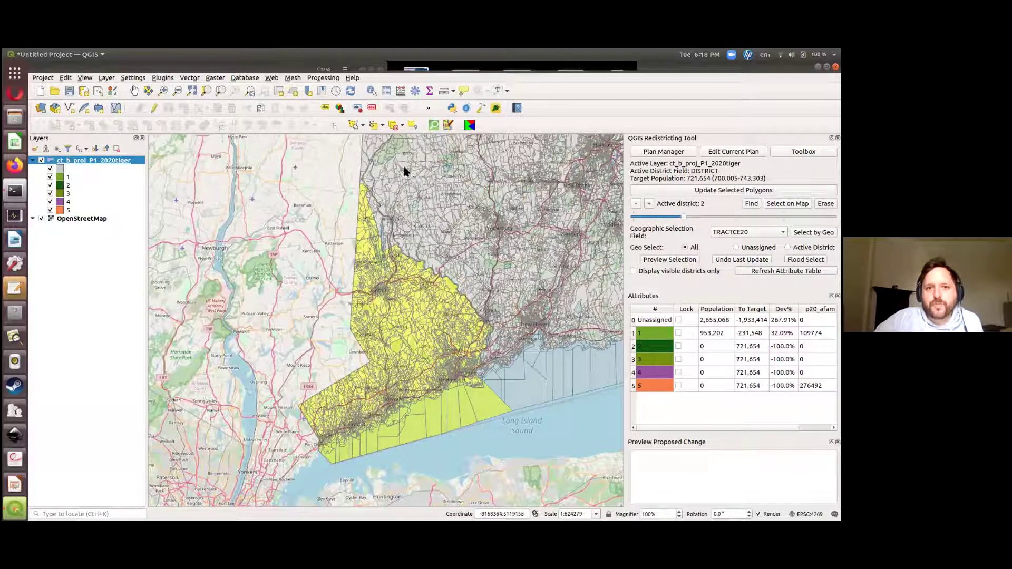
{"action": "left_click", "coordinate": [394, 126]}
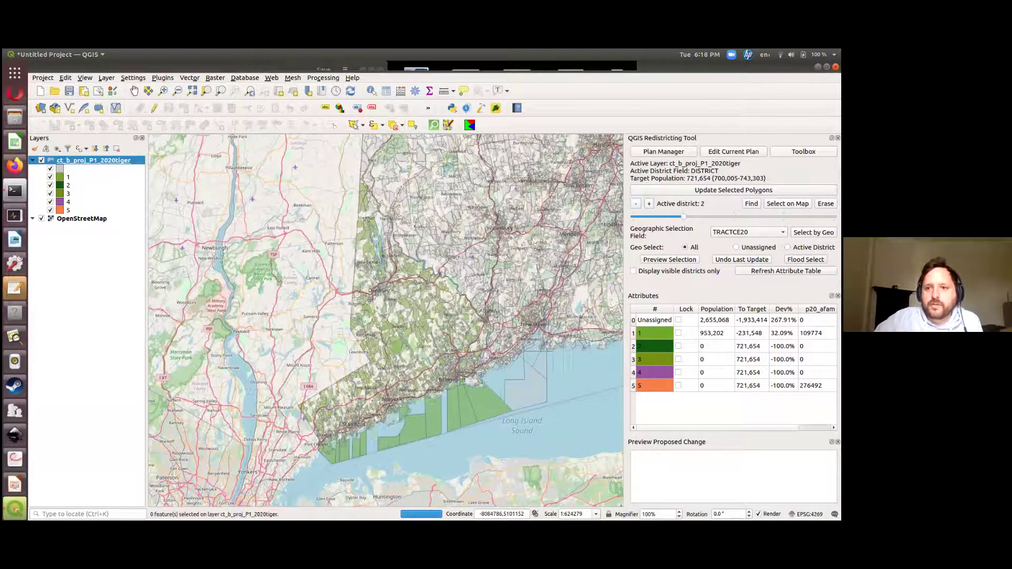
Select the census tracts at district 1's northwestern tip around Sherman, New Fairfield and Brookfield, and assign them to district 2
{"action": "scroll", "coordinate": [402, 199], "scroll_direction": "up", "scroll_amount": 1}
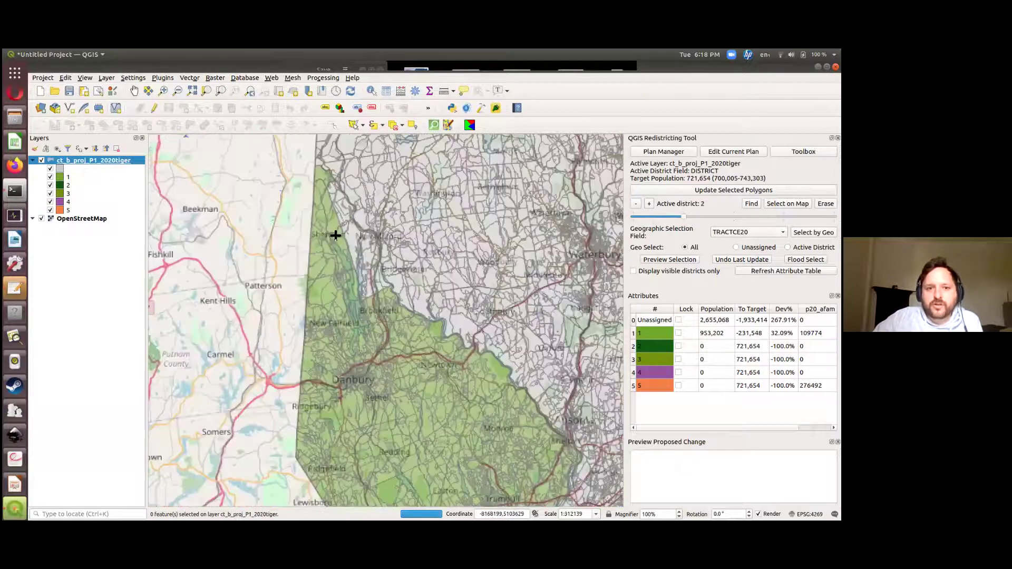
{"action": "left_click", "coordinate": [328, 245]}
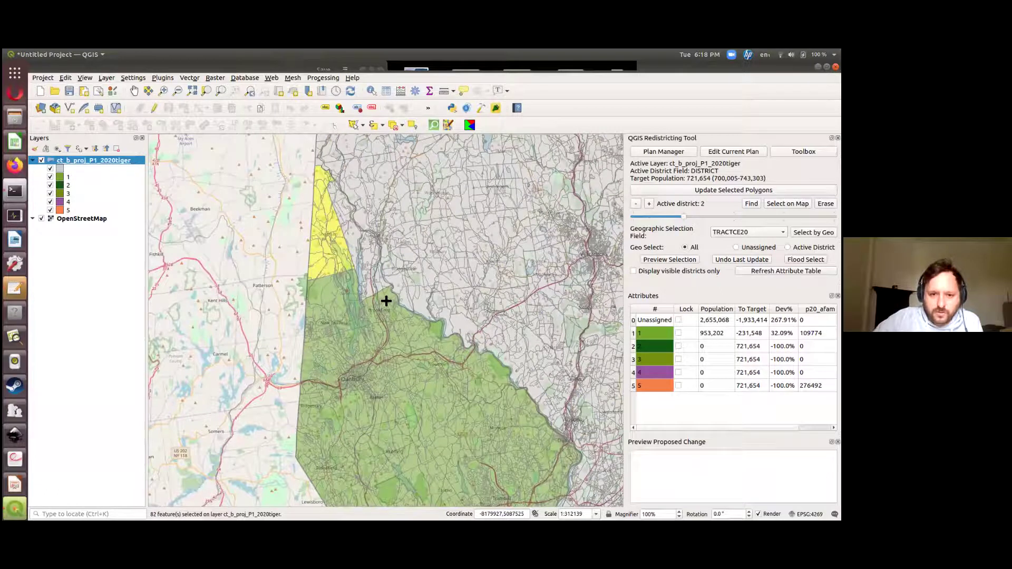
{"action": "left_click", "coordinate": [356, 307]}
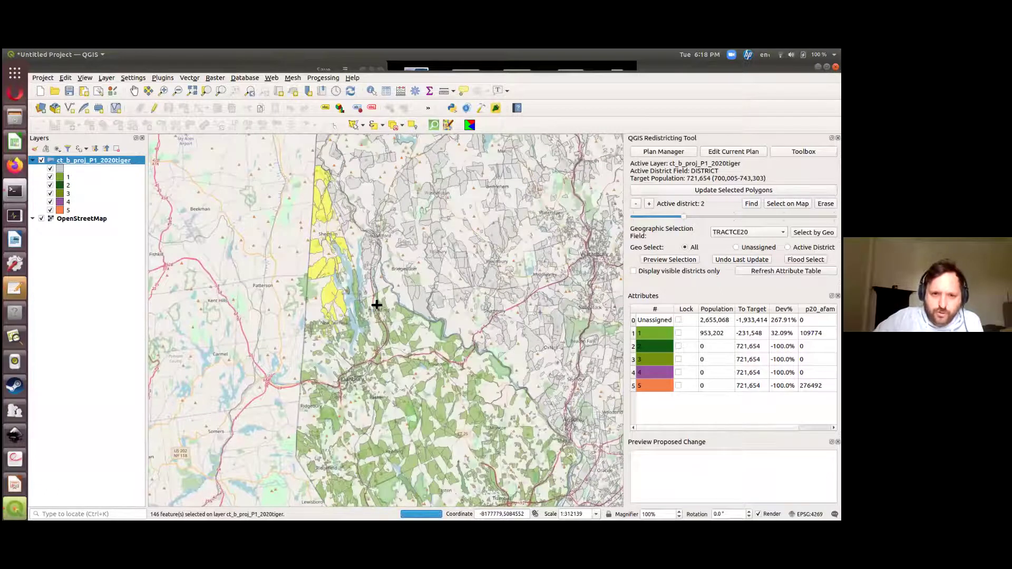
{"action": "left_click", "coordinate": [350, 288]}
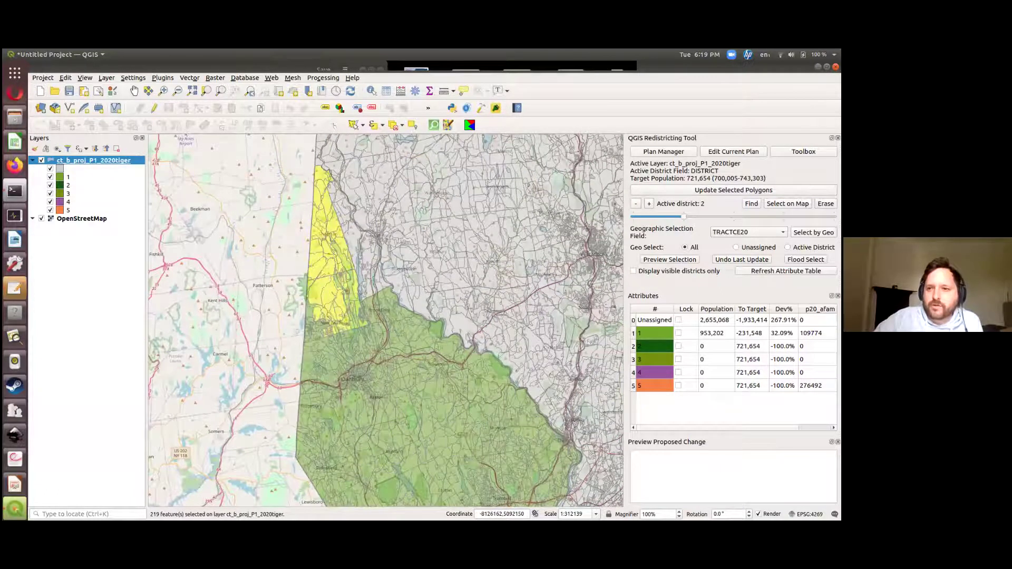
{"action": "left_click", "coordinate": [376, 313]}
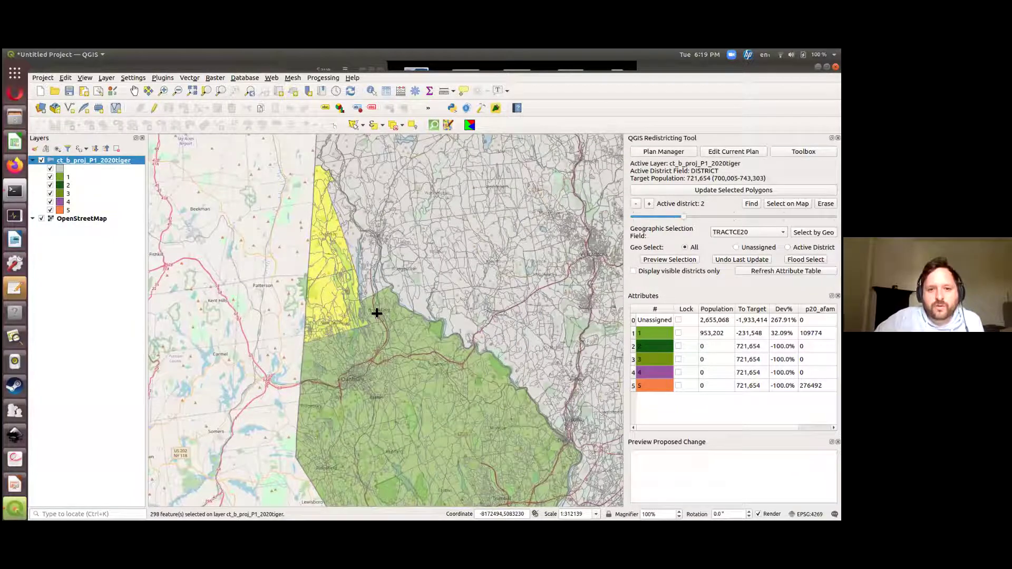
{"action": "left_click", "coordinate": [350, 323]}
{"action": "left_click", "coordinate": [389, 304]}
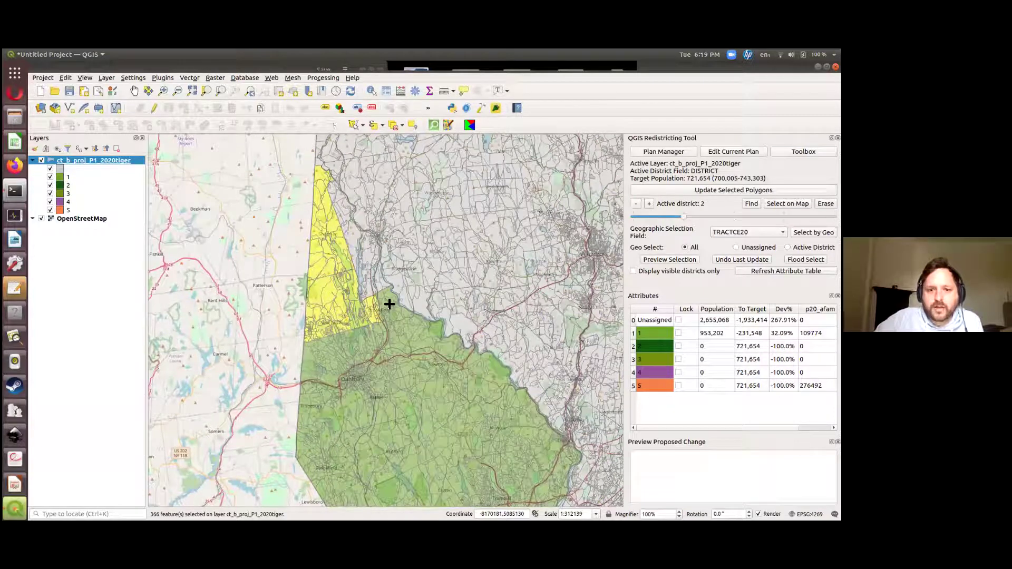
{"action": "left_click", "coordinate": [389, 304]}
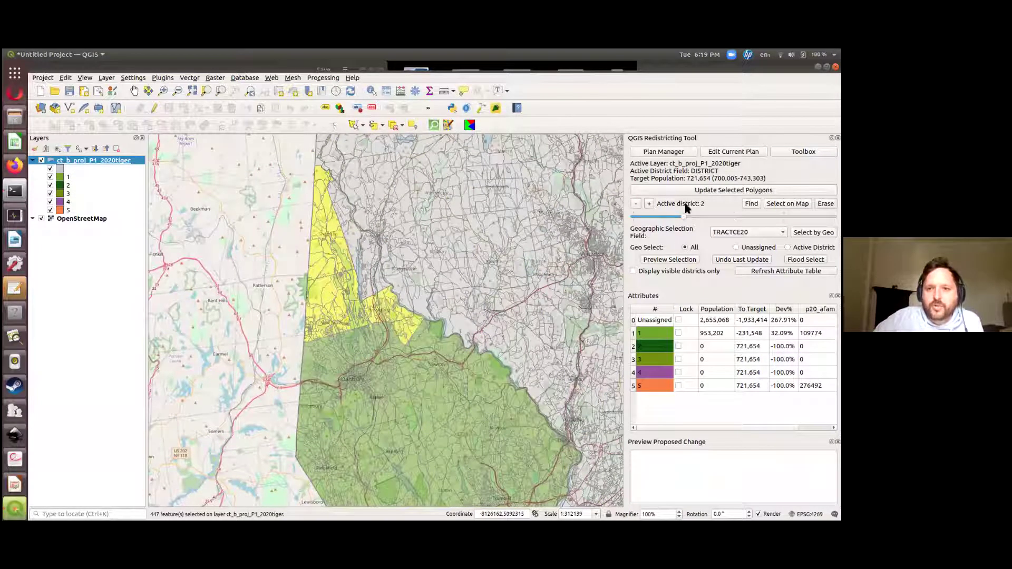
{"action": "left_click", "coordinate": [685, 191]}
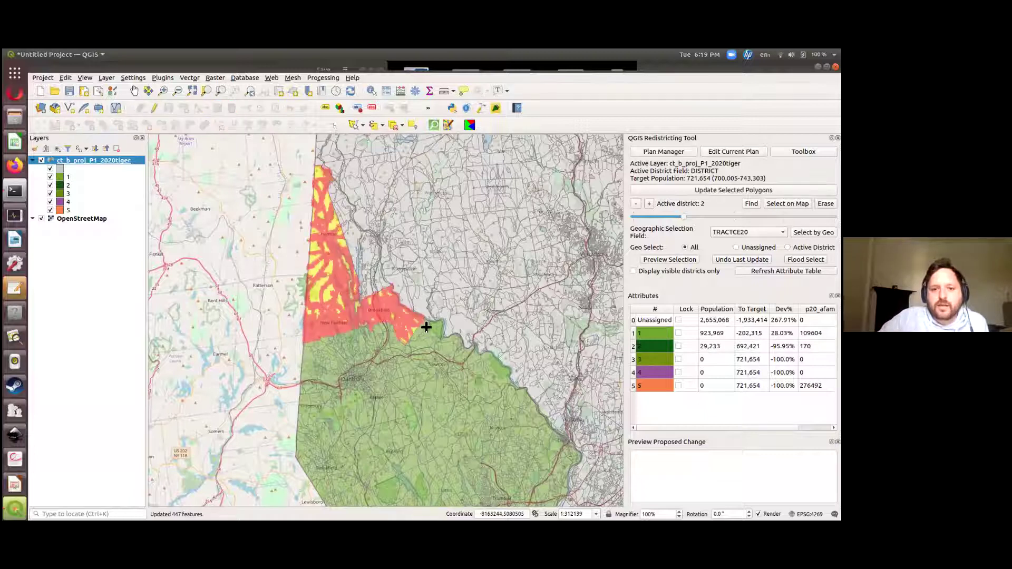
Select the tracts between Brookfield and Danbury and preview the population change of moving them to district 2
{"action": "scroll", "coordinate": [446, 384], "scroll_direction": "down", "scroll_amount": 1}
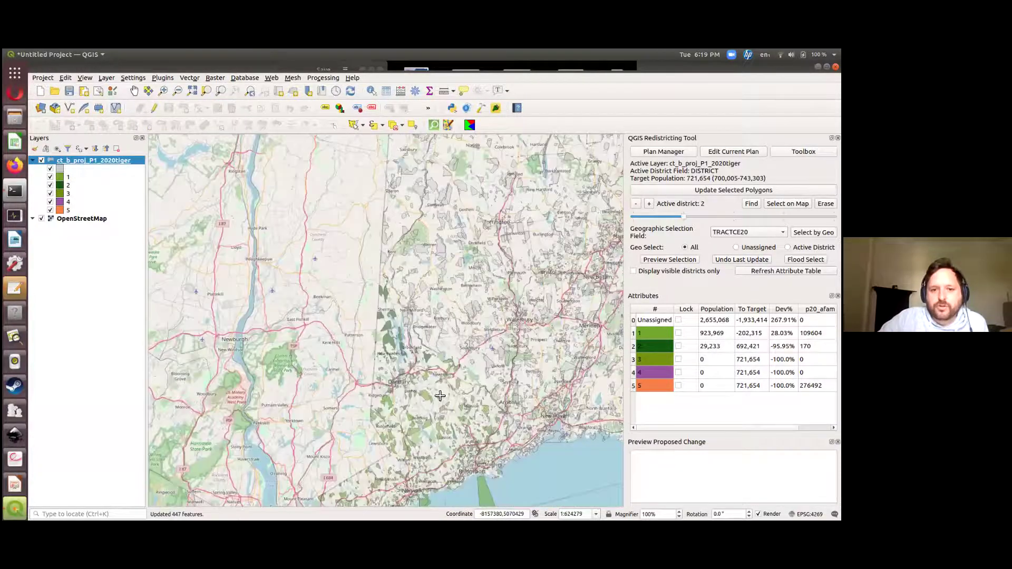
{"action": "scroll", "coordinate": [439, 393], "scroll_direction": "up", "scroll_amount": 1}
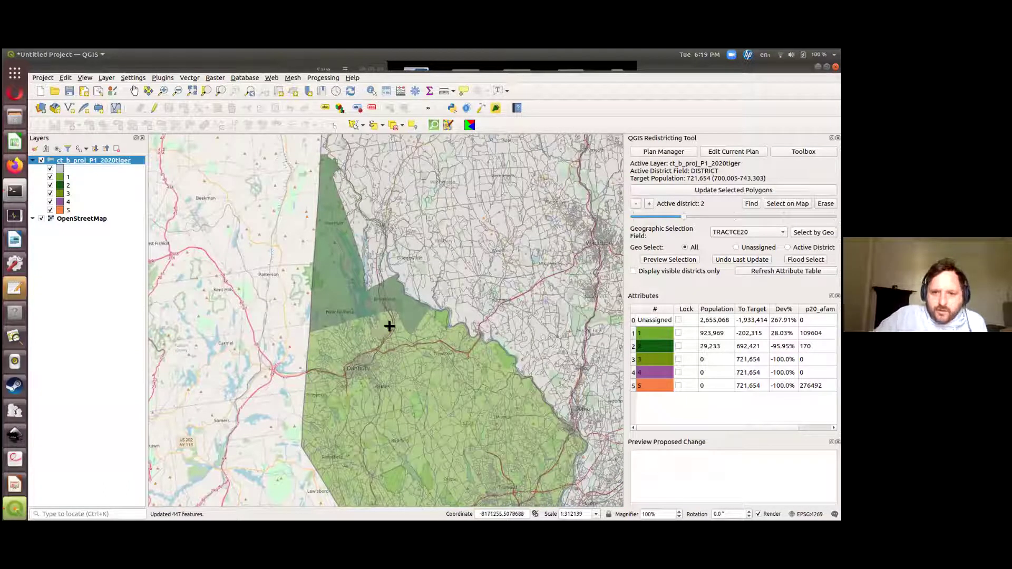
{"action": "left_click", "coordinate": [389, 326]}
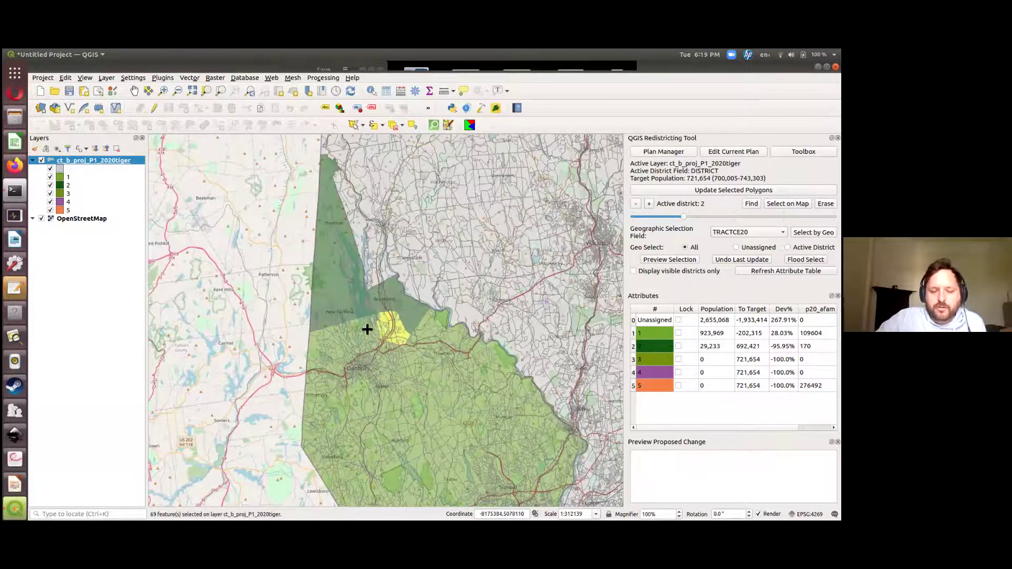
{"action": "scroll", "coordinate": [368, 329], "scroll_direction": "up", "scroll_amount": 2}
{"action": "left_click", "coordinate": [374, 331], "text": "shift"}
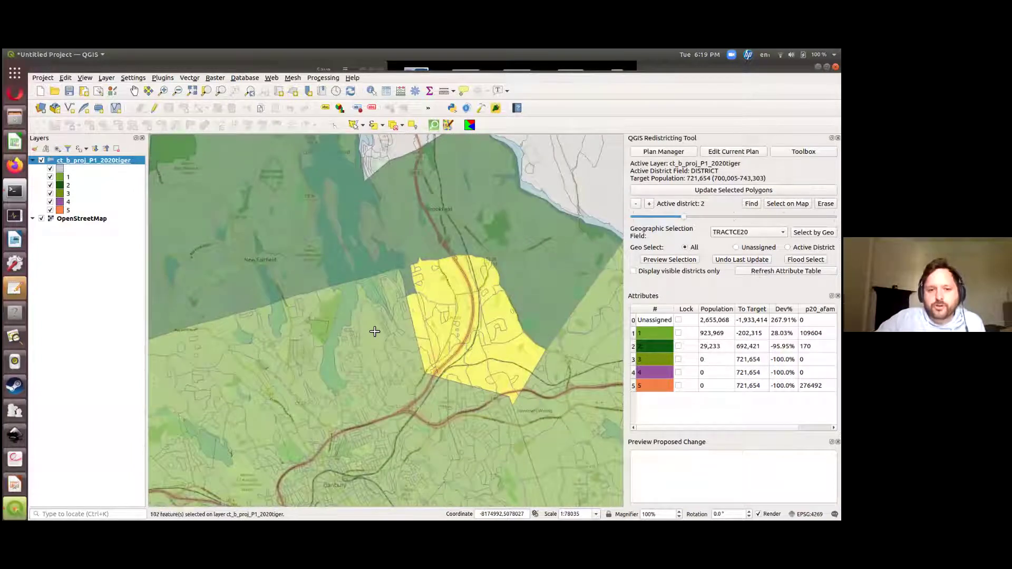
{"action": "left_click", "coordinate": [398, 311], "text": "shift"}
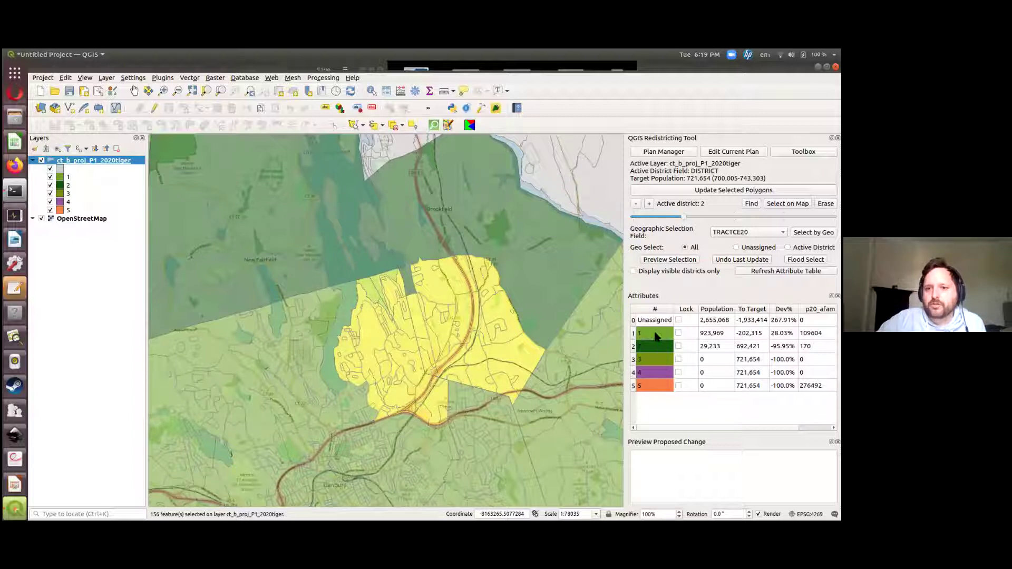
{"action": "left_click", "coordinate": [665, 261]}
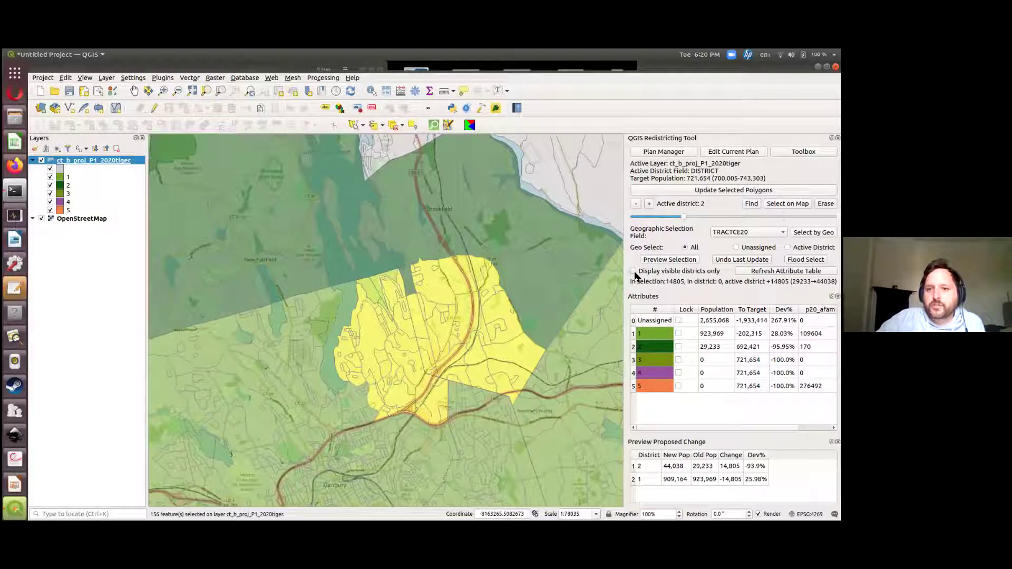
Try limiting the attributes table to visible districts only, and restore the full district list
{"action": "left_click", "coordinate": [785, 270]}
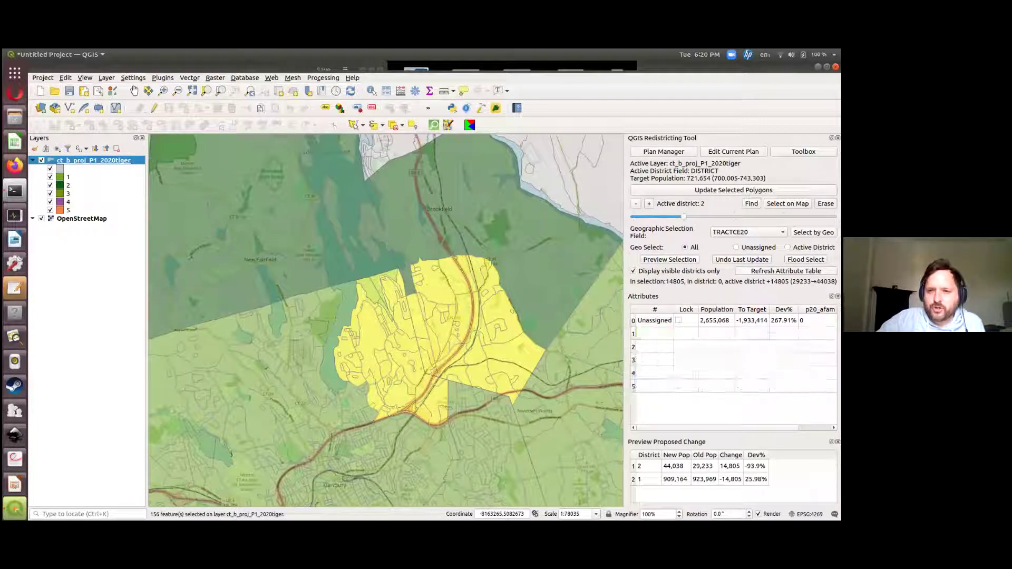
{"action": "left_click", "coordinate": [665, 275]}
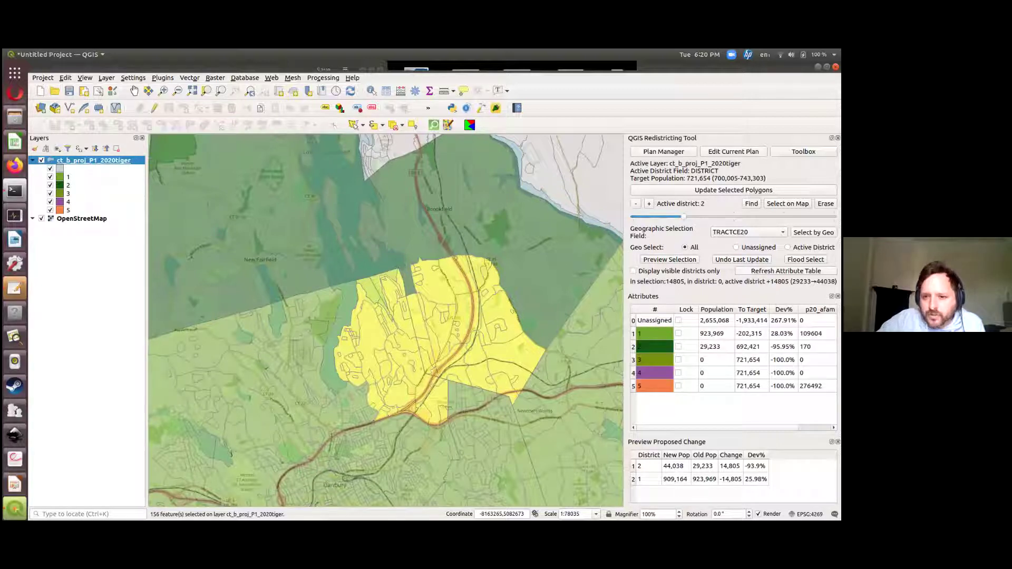
{"action": "left_click", "coordinate": [135, 91]}
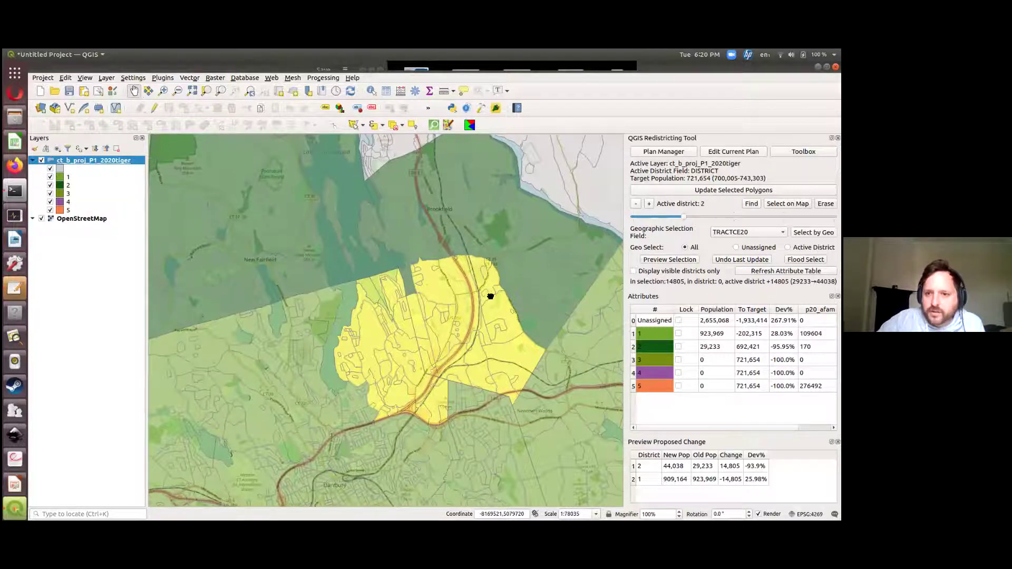
{"action": "left_click_drag", "start_coordinate": [490, 297], "coordinate": [429, 334]}
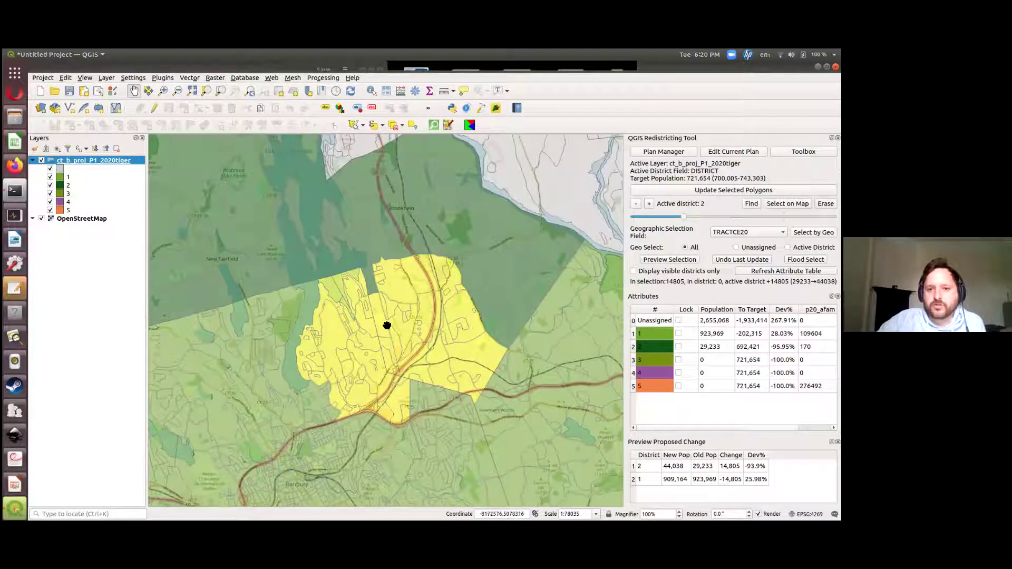
Clear the tract selection north of Danbury and select all blocks of district 2 on the map
{"action": "left_click", "coordinate": [392, 124]}
{"action": "left_click_drag", "start_coordinate": [581, 287], "coordinate": [538, 285]}
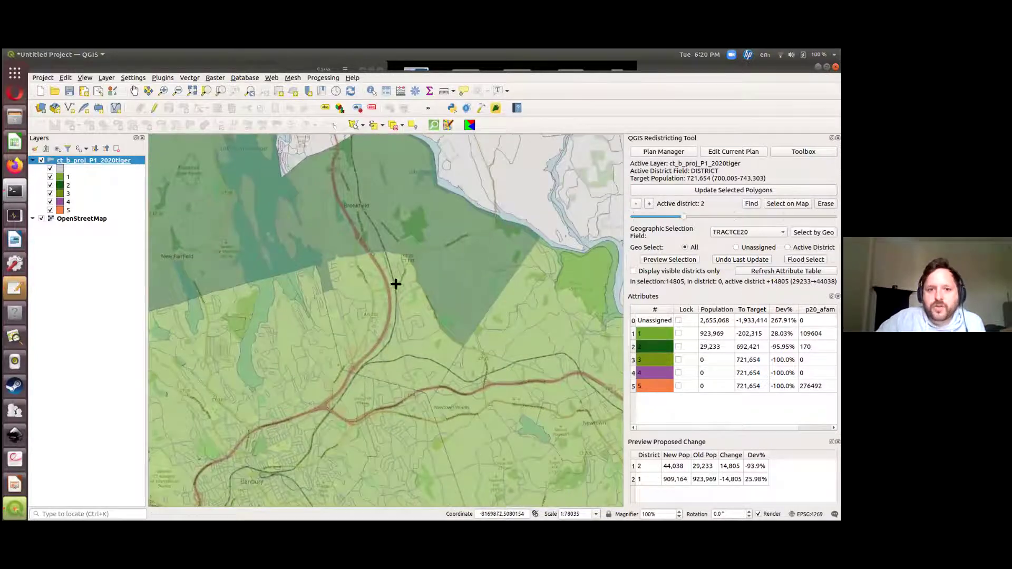
{"action": "scroll", "coordinate": [395, 283], "scroll_direction": "down", "scroll_amount": 1}
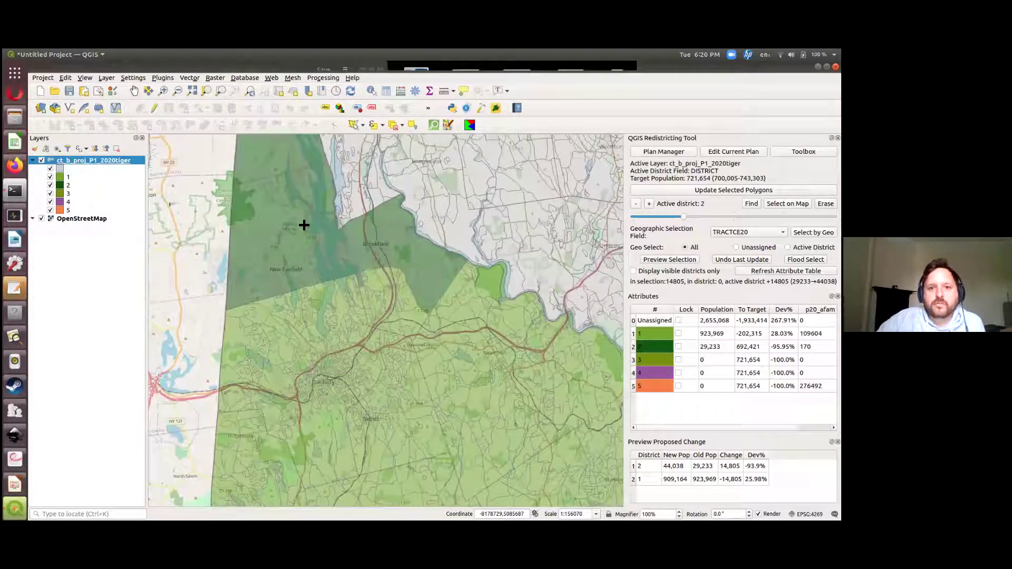
{"action": "left_click", "coordinate": [295, 236]}
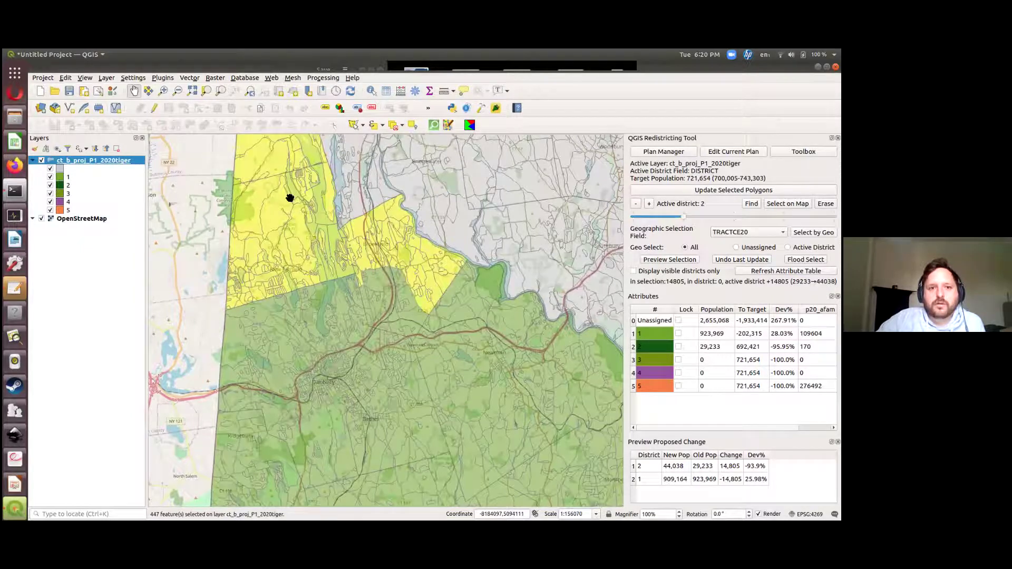
{"action": "left_click_drag", "start_coordinate": [380, 314], "coordinate": [402, 320]}
{"action": "scroll", "coordinate": [402, 320], "scroll_direction": "down", "scroll_amount": 1}
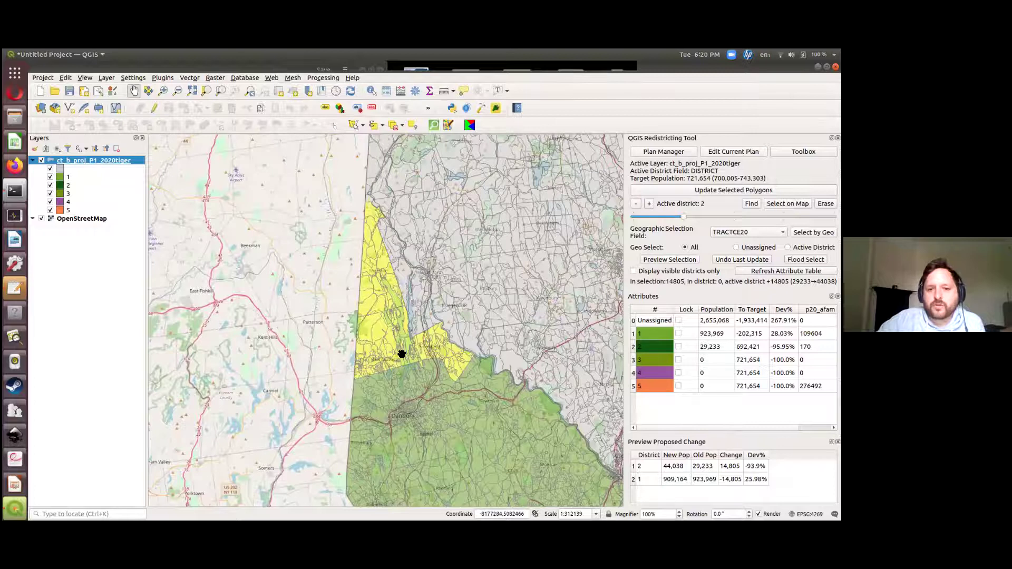
Examine the blocks and river boundaries around New Milford, just east of the selected district 2 area
{"action": "scroll", "coordinate": [402, 353], "scroll_direction": "up", "scroll_amount": 1}
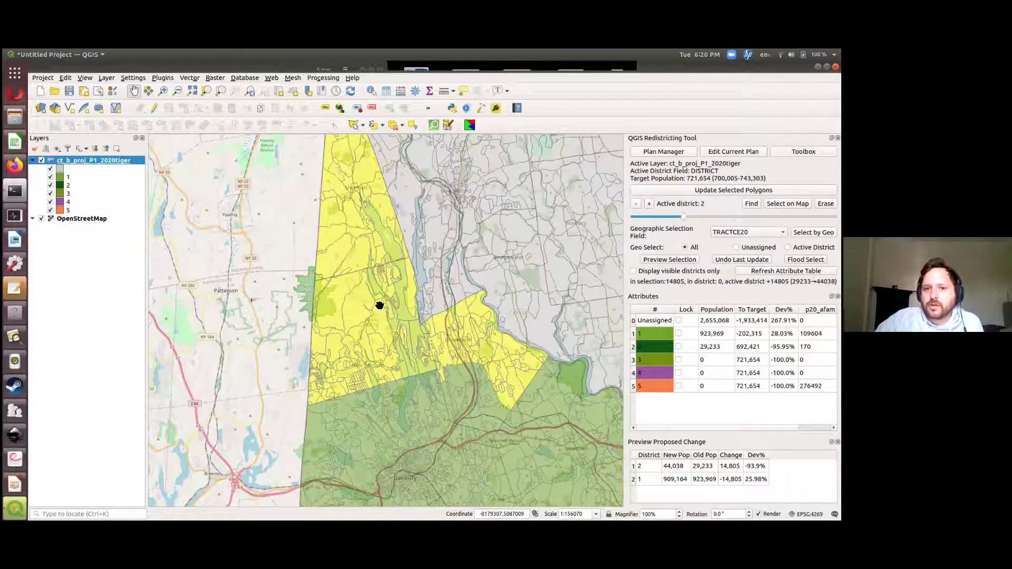
{"action": "left_click_drag", "start_coordinate": [406, 276], "coordinate": [403, 314]}
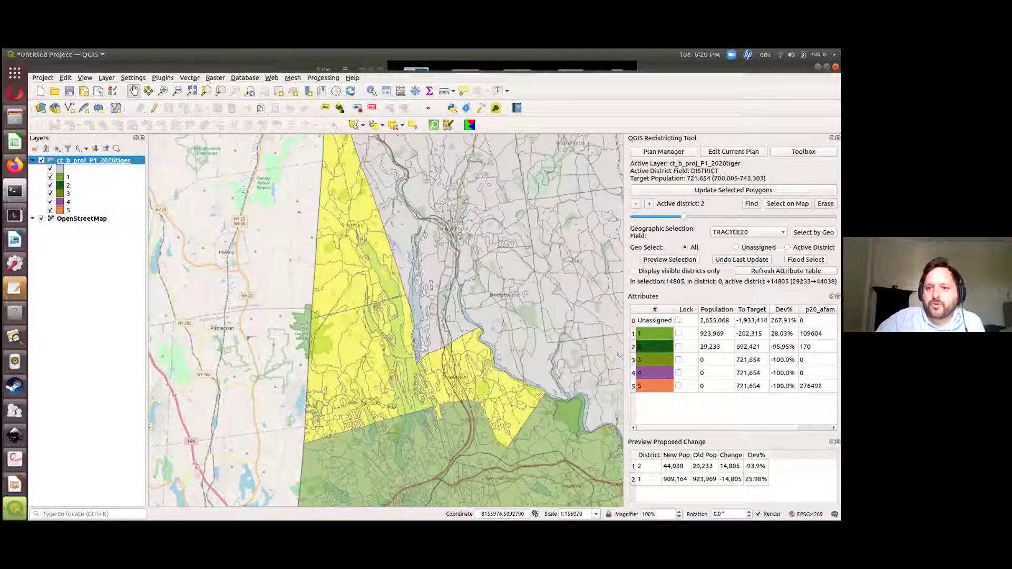
{"action": "scroll", "coordinate": [458, 231], "scroll_direction": "up", "scroll_amount": 5}
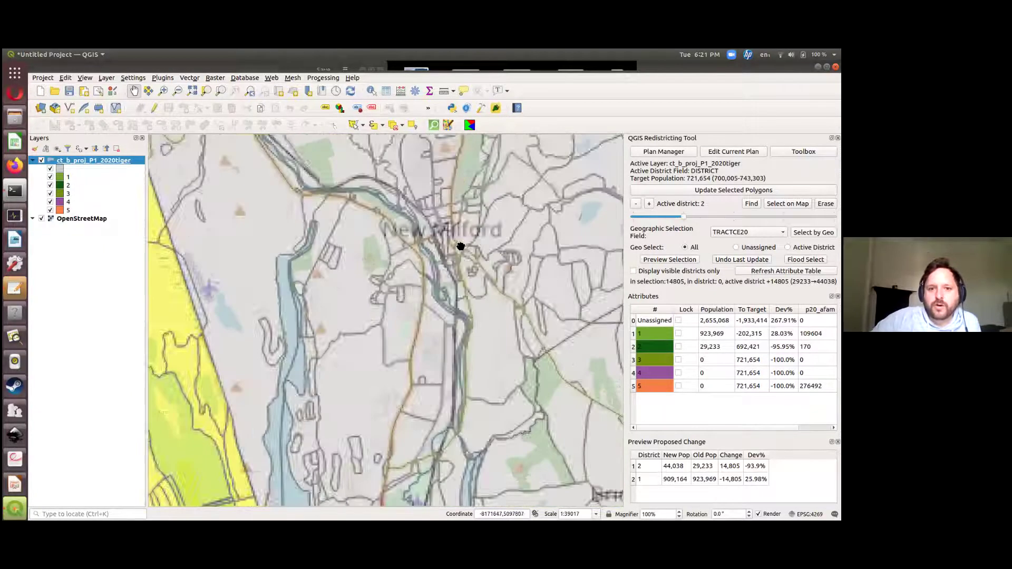
{"action": "left_click_drag", "start_coordinate": [428, 226], "coordinate": [438, 303]}
{"action": "scroll", "coordinate": [418, 301], "scroll_direction": "up", "scroll_amount": 1}
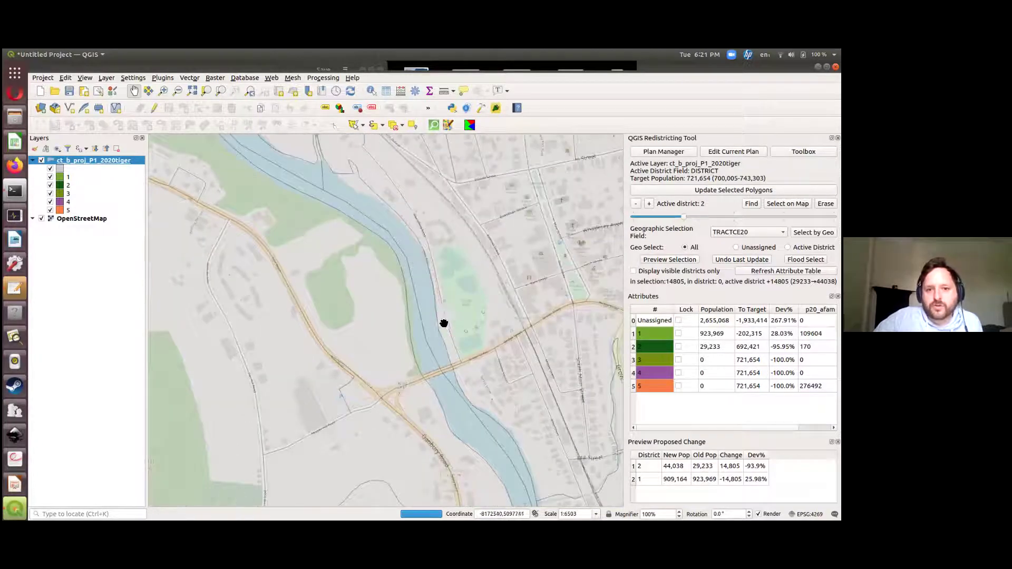
{"action": "scroll", "coordinate": [537, 295], "scroll_direction": "down", "scroll_amount": 1}
{"action": "scroll", "coordinate": [432, 284], "scroll_direction": "down", "scroll_amount": 1}
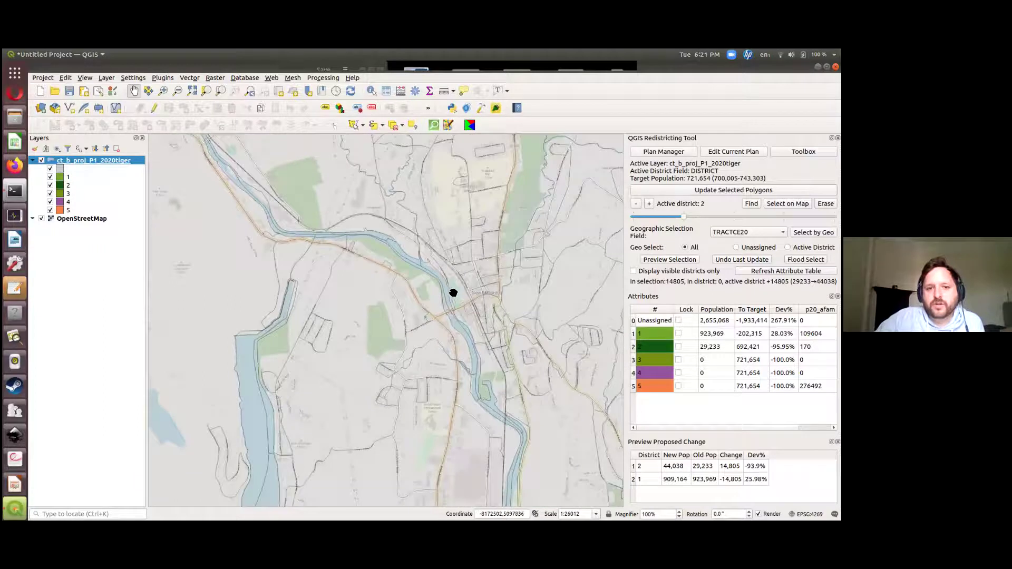
{"action": "scroll", "coordinate": [452, 292], "scroll_direction": "down", "scroll_amount": 1}
{"action": "left_click_drag", "start_coordinate": [418, 334], "coordinate": [415, 295]}
{"action": "scroll", "coordinate": [416, 295], "scroll_direction": "down", "scroll_amount": 1}
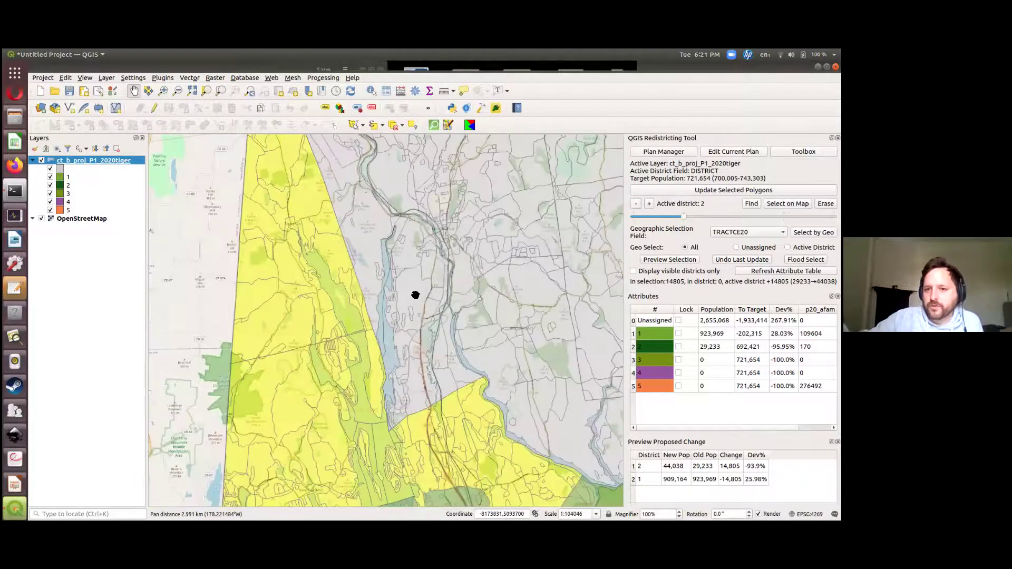
{"action": "scroll", "coordinate": [431, 311], "scroll_direction": "down", "scroll_amount": 1}
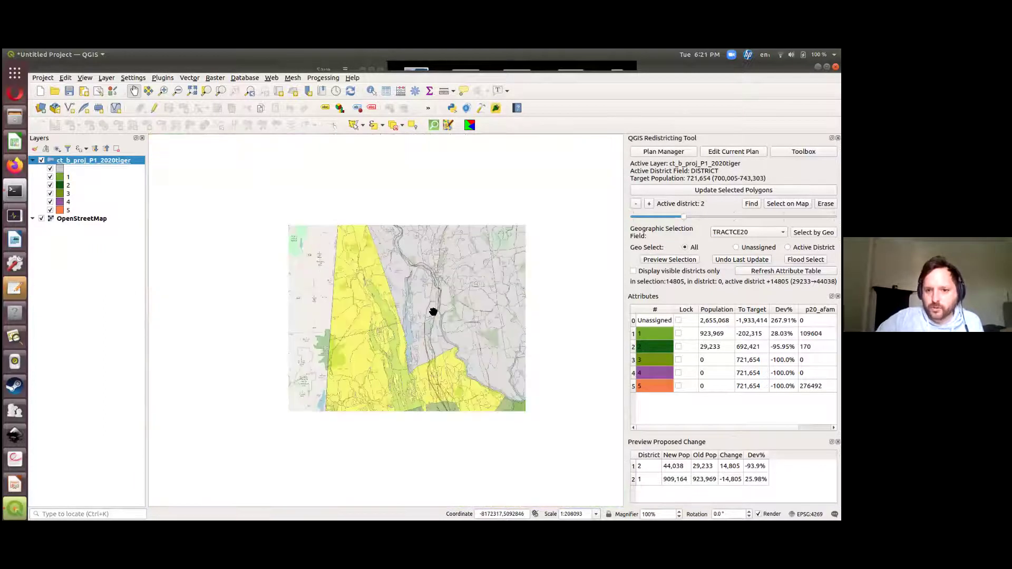
{"action": "left_click_drag", "start_coordinate": [456, 334], "coordinate": [441, 305]}
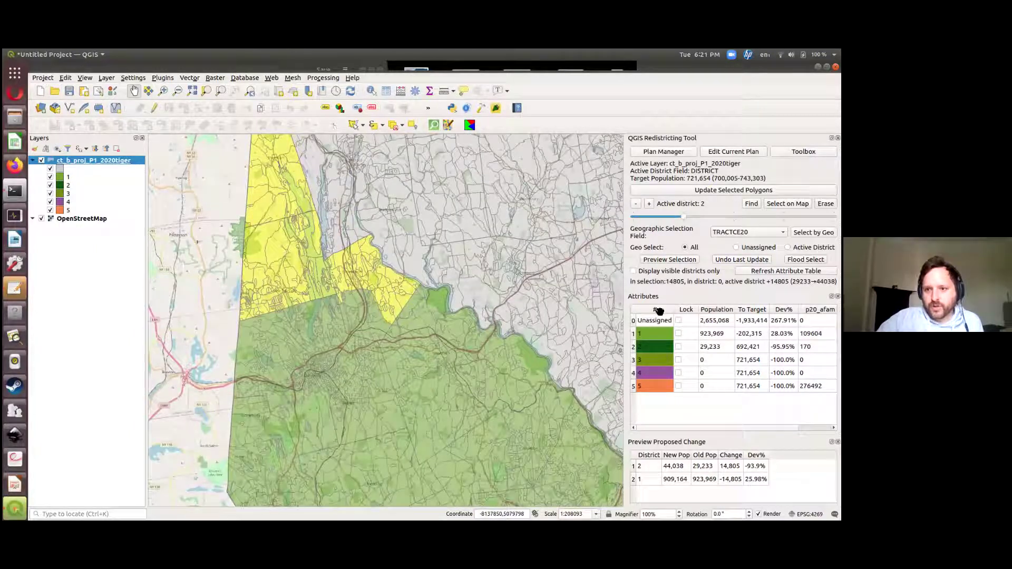
Clear the selection of district 2's blocks on the map
{"action": "left_click", "coordinate": [392, 125]}
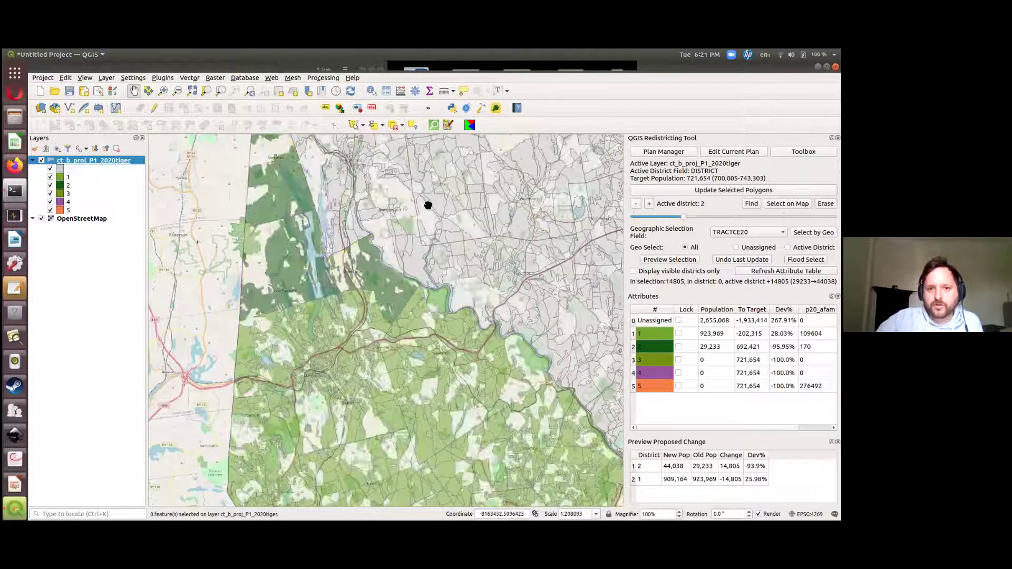
{"action": "left_click", "coordinate": [389, 338]}
{"action": "left_click_drag", "start_coordinate": [388, 339], "coordinate": [344, 418]}
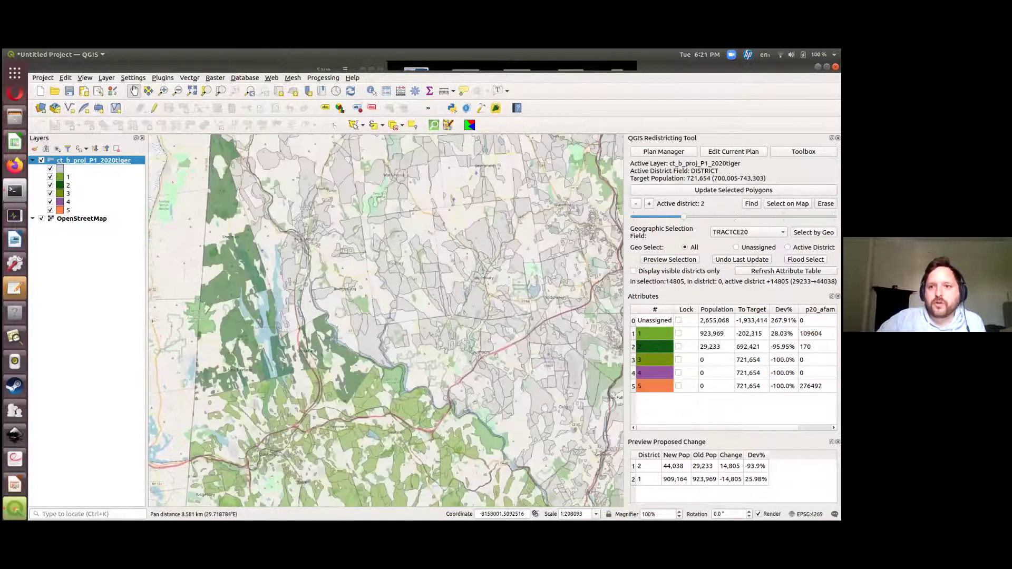
Create a district label layer with the redistricting toolbox and check the labels of districts 1 and 2 on the map
{"action": "left_click", "coordinate": [803, 152]}
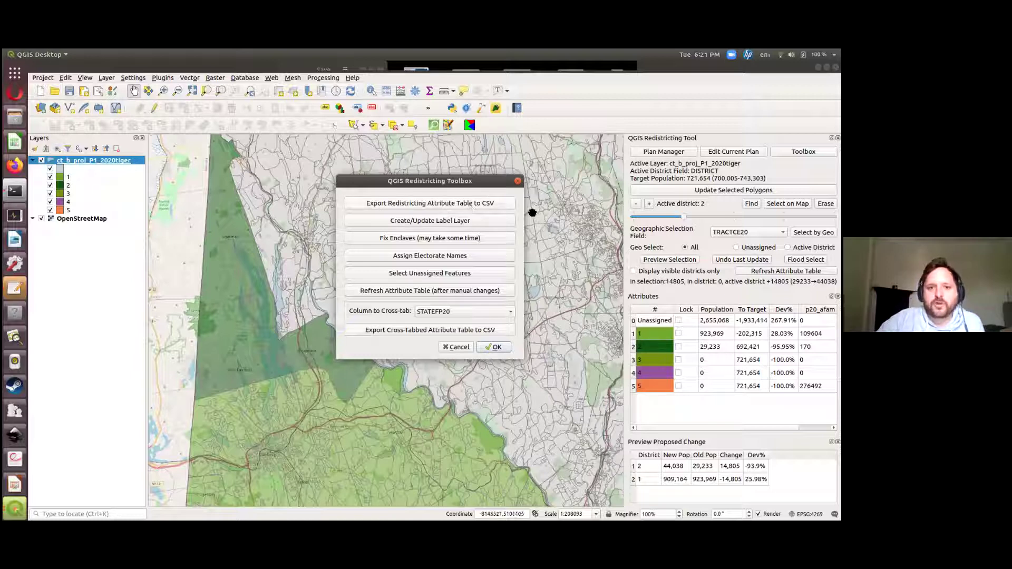
{"action": "left_click", "coordinate": [456, 228]}
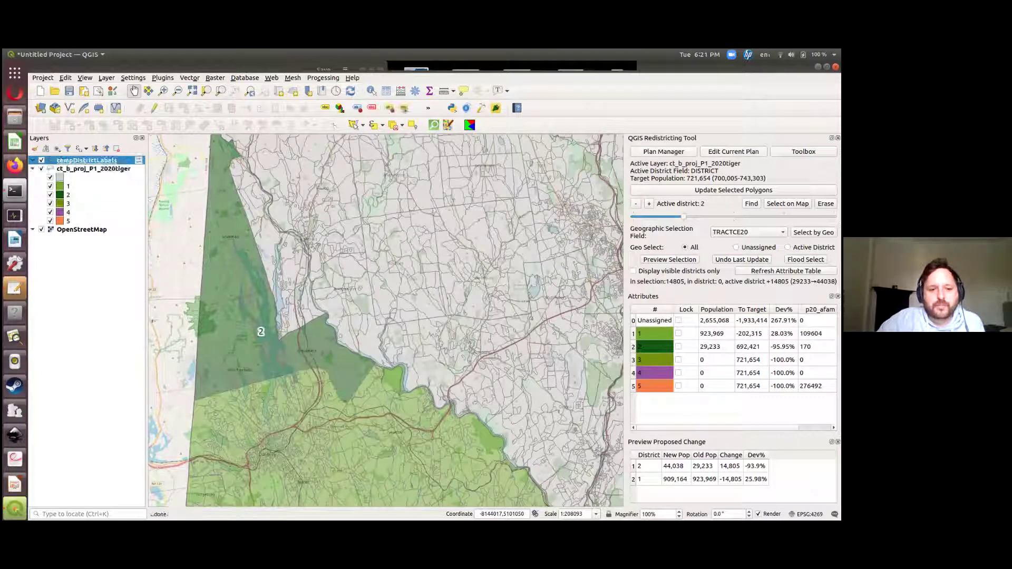
{"action": "scroll", "coordinate": [287, 404], "scroll_direction": "down", "scroll_amount": 1}
{"action": "scroll", "coordinate": [422, 262], "scroll_direction": "down", "scroll_amount": 1}
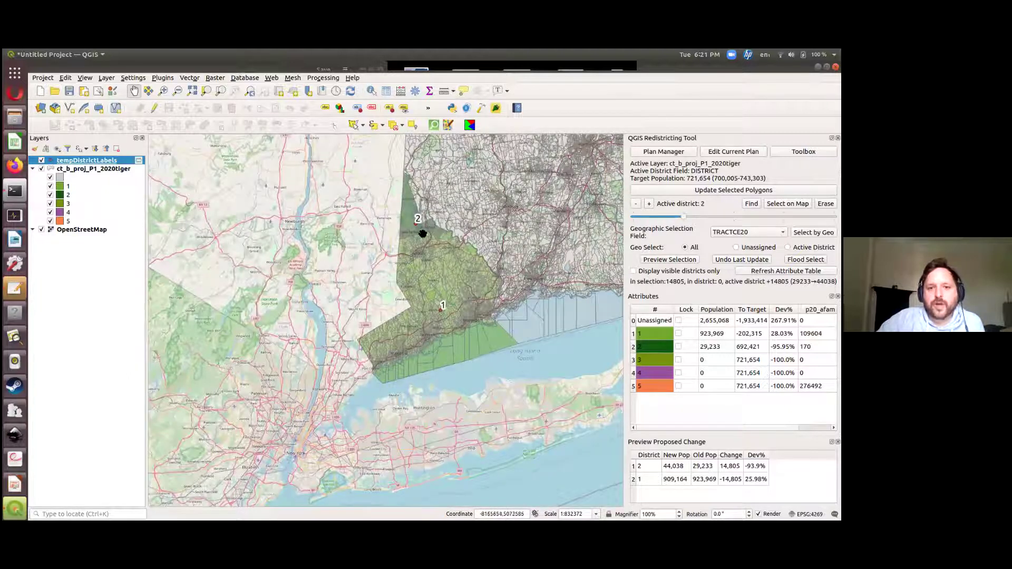
{"action": "left_click_drag", "start_coordinate": [417, 300], "coordinate": [364, 383]}
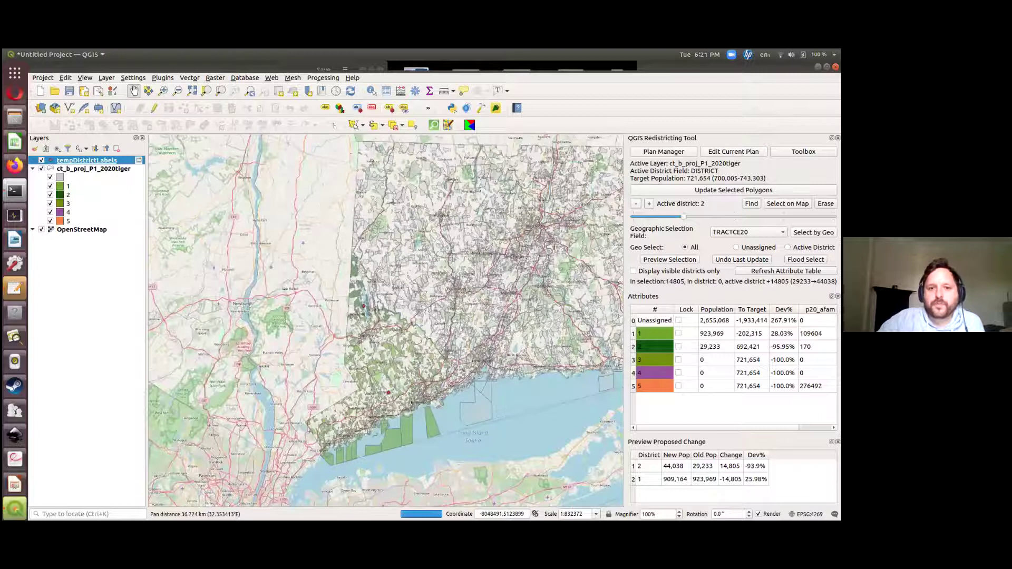
Look through the columns available for cross-tabbing in the redistricting toolbox and close it without exporting
{"action": "left_click", "coordinate": [803, 151]}
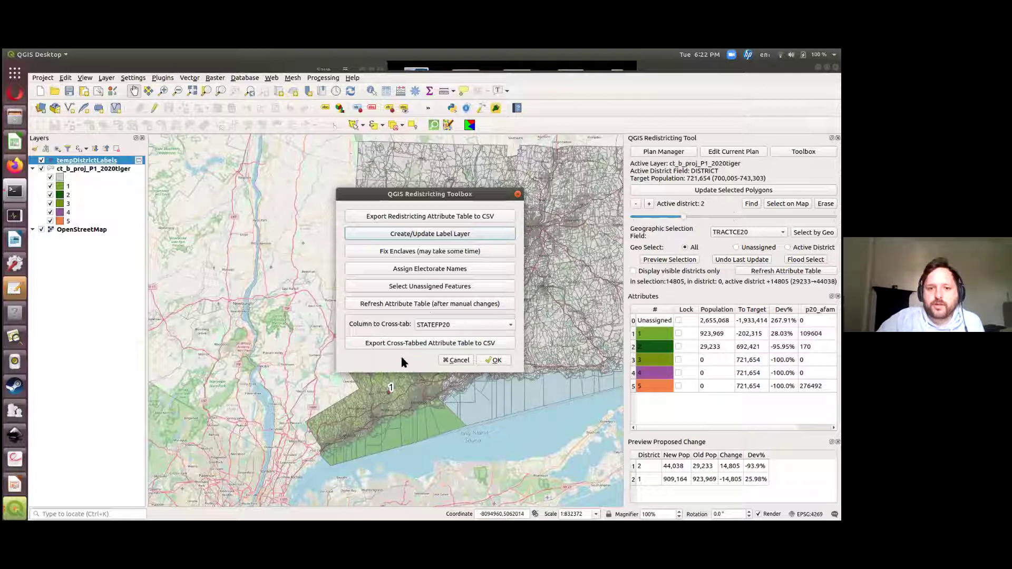
{"action": "left_click", "coordinate": [465, 327]}
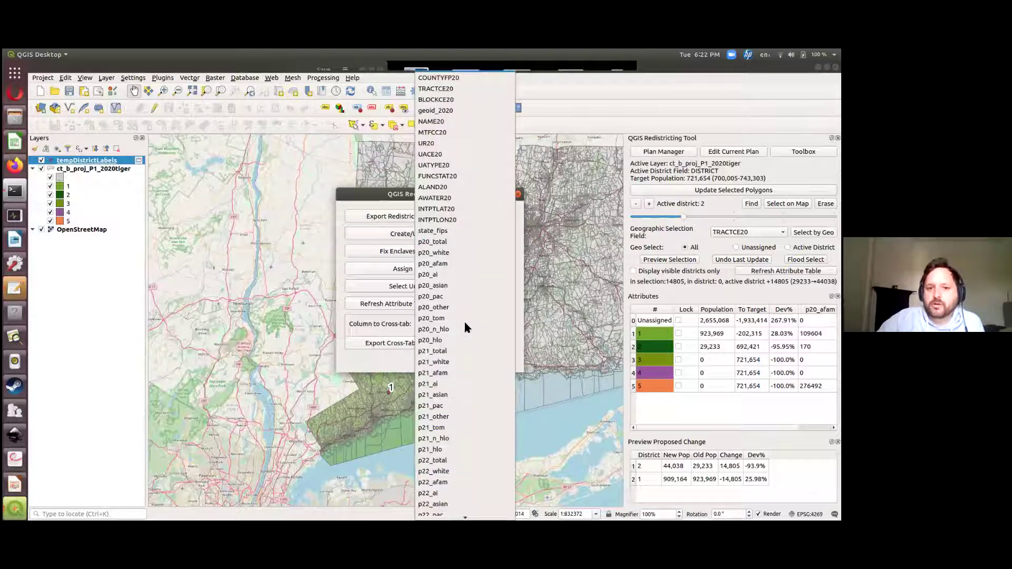
{"action": "left_click", "coordinate": [359, 327]}
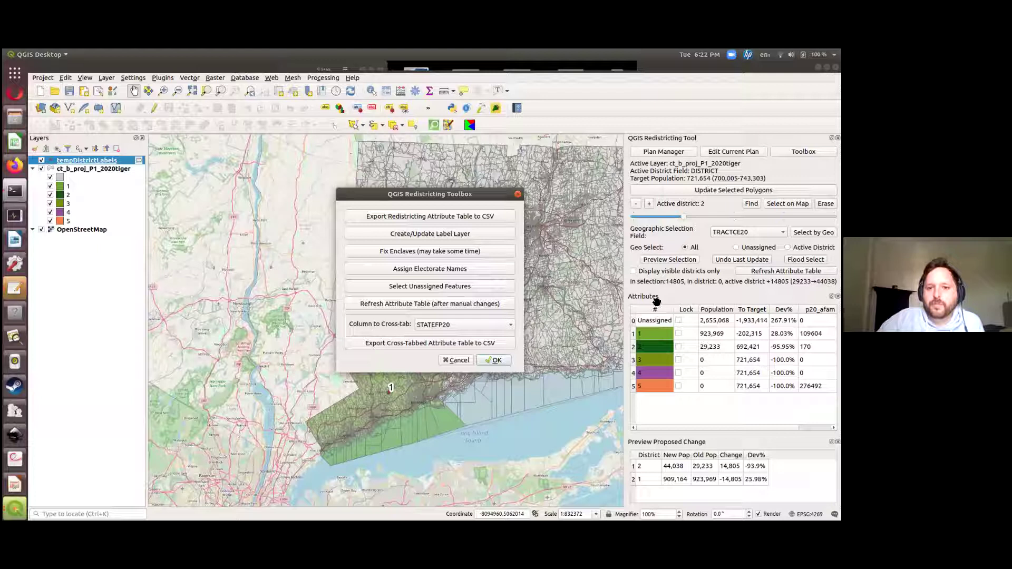
{"action": "left_click", "coordinate": [454, 361]}
{"action": "left_click_drag", "start_coordinate": [489, 339], "coordinate": [416, 323]}
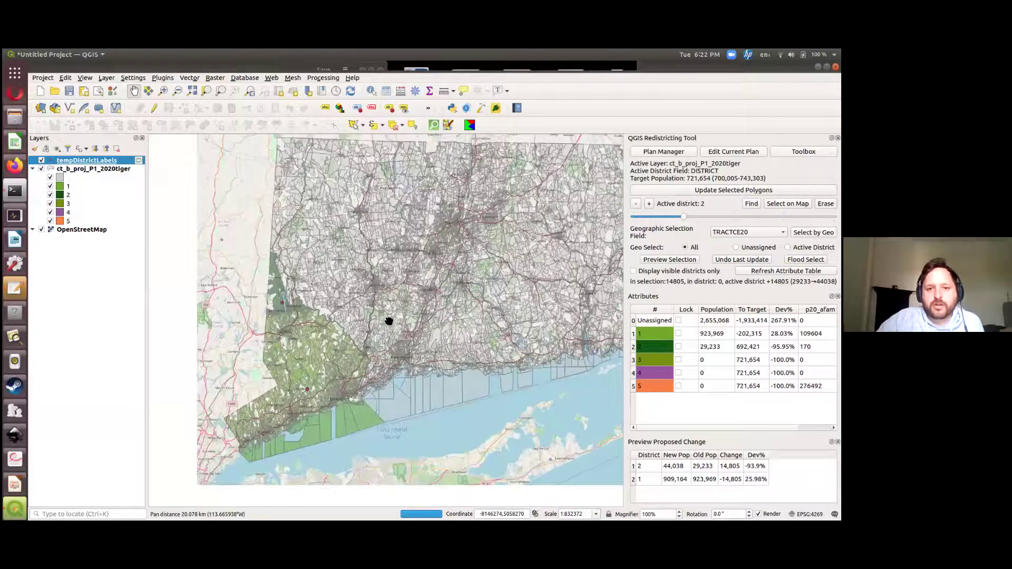
{"action": "scroll", "coordinate": [388, 321], "scroll_direction": "up", "scroll_amount": 1}
{"action": "key", "text": "Up"}
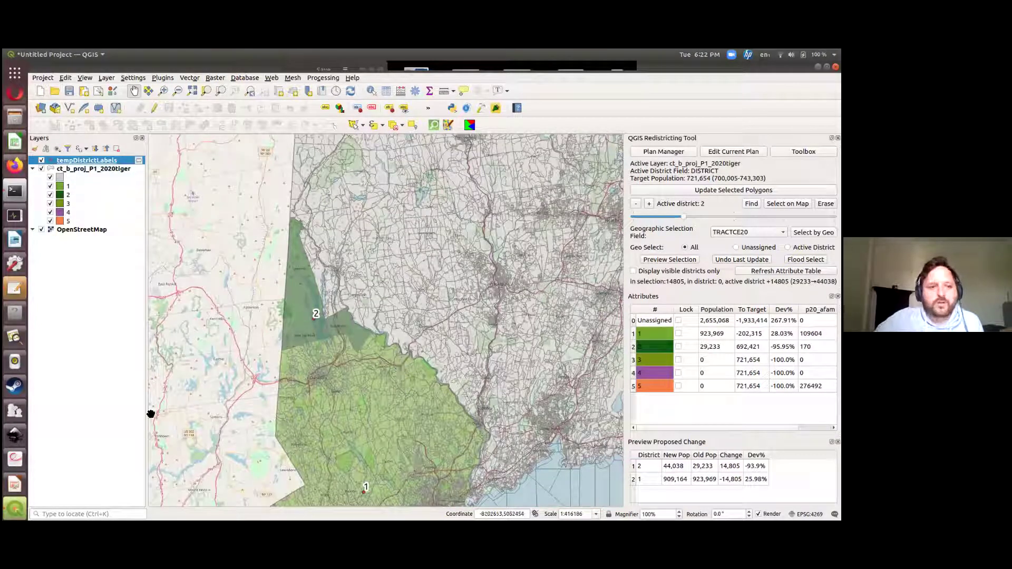
{"action": "left_click_drag", "start_coordinate": [496, 256], "coordinate": [337, 287]}
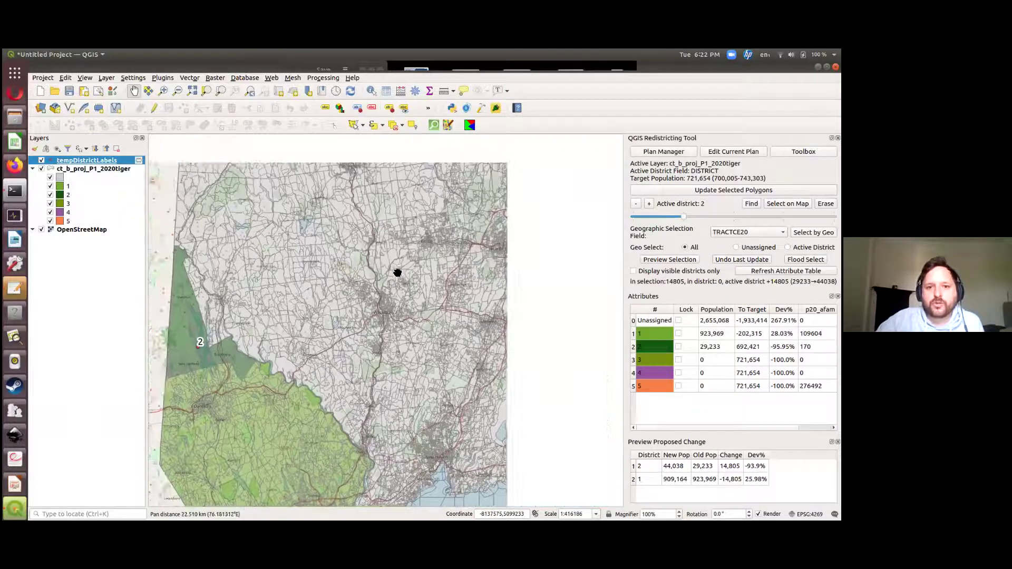